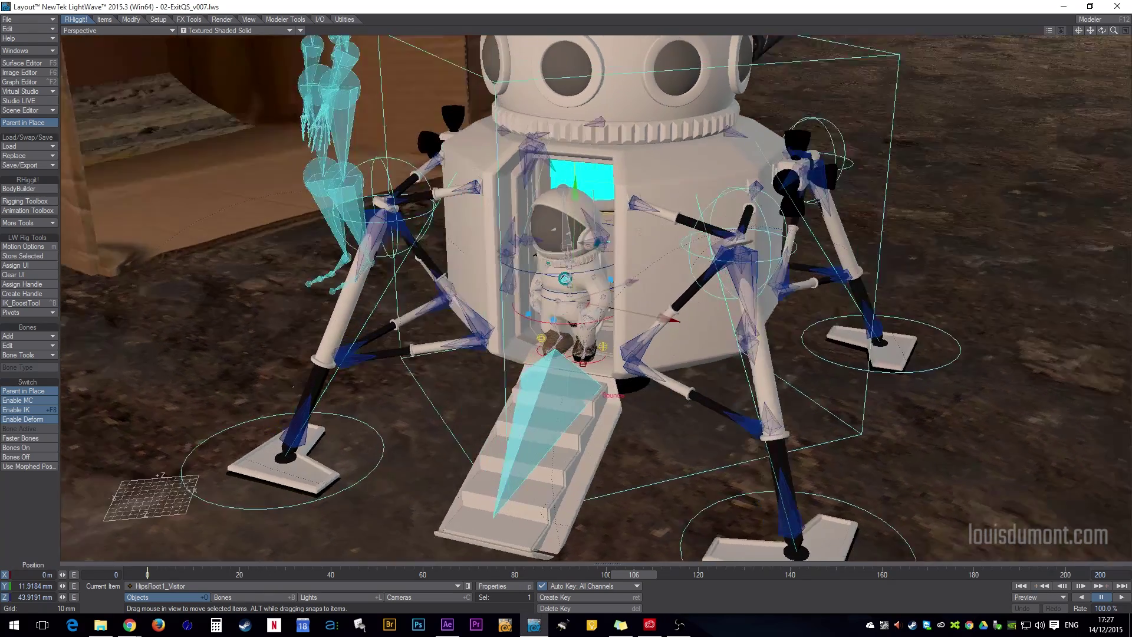
# Step: Open the Scene Editor, select GLOBAL_ROOT_Visitor and expand the full hierarchy beneath it
pyautogui.scroll(3, 628, 299)
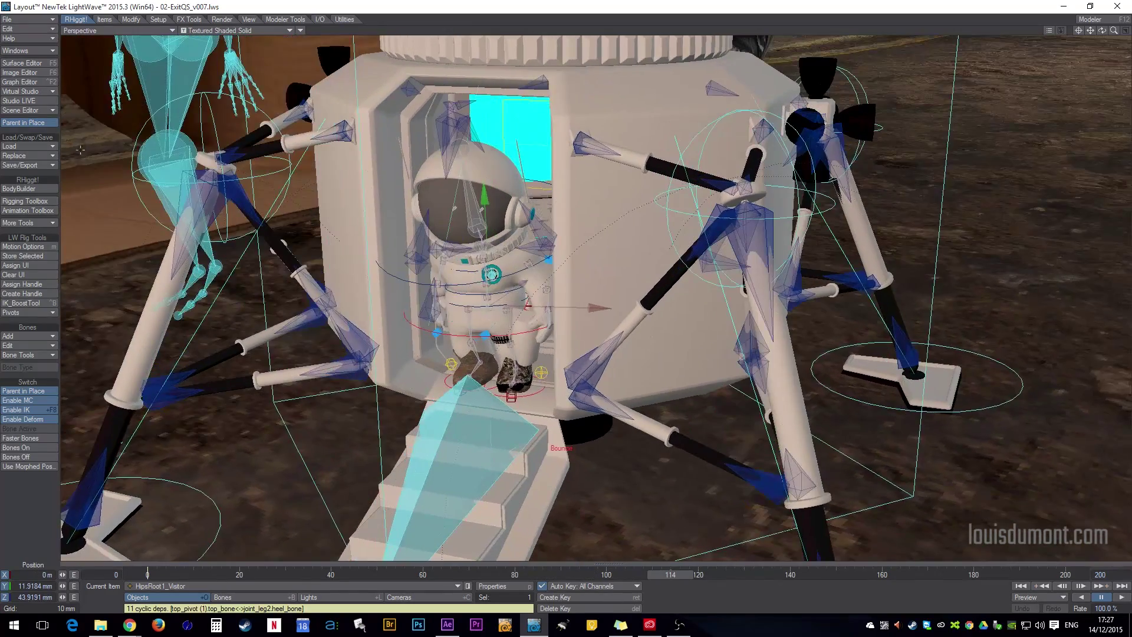
pyautogui.click(23, 110)
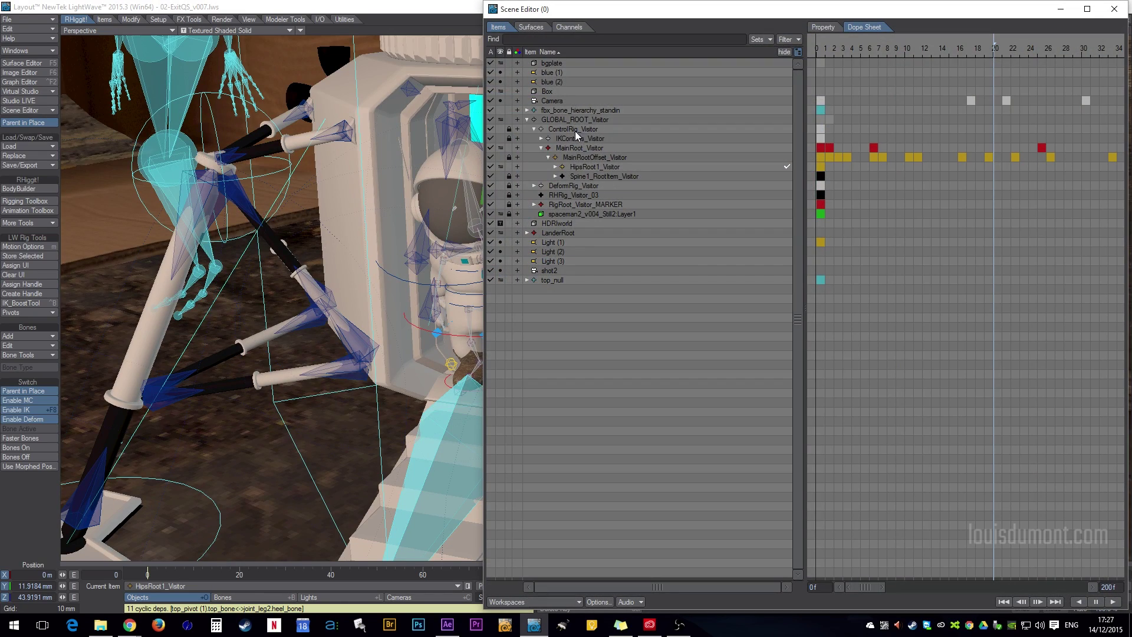
pyautogui.rightClick(552, 120)
pyautogui.moveTo(571, 143)
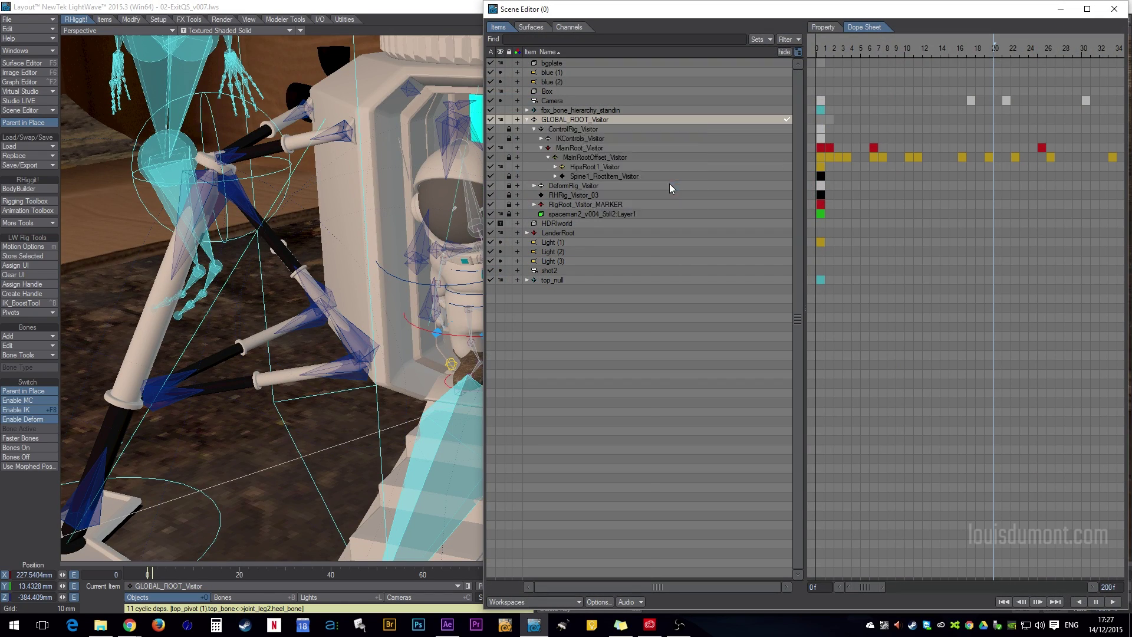
pyautogui.click(670, 187)
# Step: Enlarge the dope sheet, extend its visible range to about frame 130, and bring the neck and shoulder controls into view
pyautogui.moveTo(801, 88); pyautogui.dragTo(794, 323)
pyautogui.moveTo(783, 281); pyautogui.dragTo(713, 354)
pyautogui.moveTo(825, 584); pyautogui.dragTo(947, 584)
pyautogui.moveTo(834, 587); pyautogui.dragTo(767, 580)
pyautogui.moveTo(588, 589); pyautogui.dragTo(629, 586)
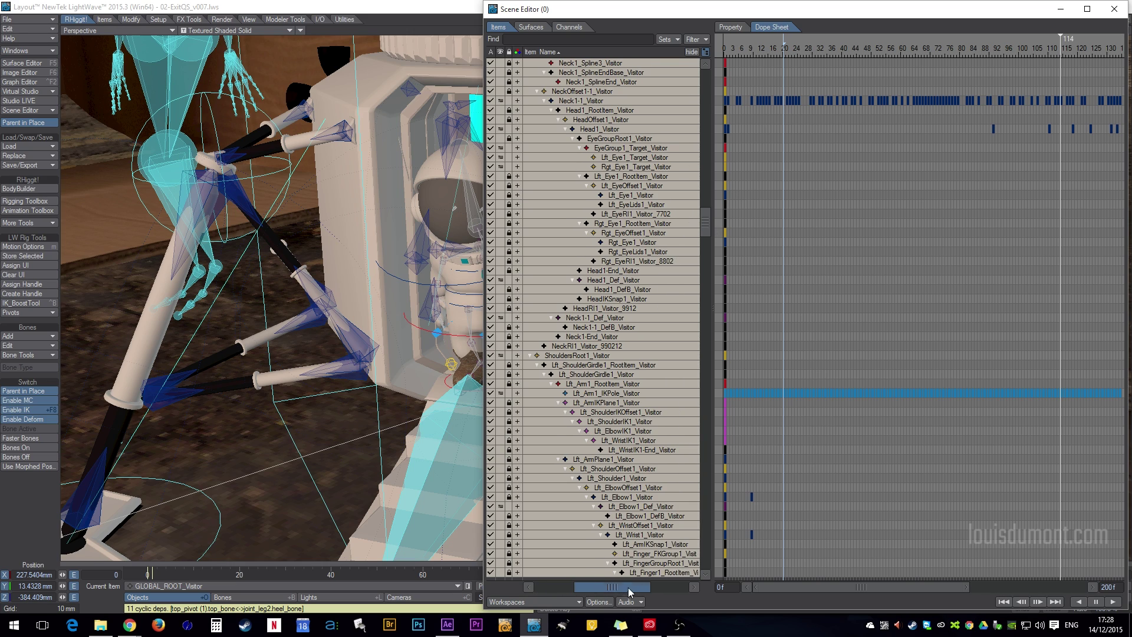
# Step: Select the keyed shoulder, neck and upper spine controls together, including Neck1-1, Neck1_IKG, Neck1_Handle1, Spine1-4 and Spine1-3
pyautogui.click(695, 215)
pyautogui.moveTo(705, 219)
pyautogui.mouseDown()
pyautogui.moveTo(737, 529)
pyautogui.moveTo(738, 371)
pyautogui.moveTo(738, 404)
pyautogui.moveTo(737, 381)
pyautogui.moveTo(707, 369)
pyautogui.moveTo(703, 208)
pyautogui.mouseUp()
pyautogui.click(678, 356)
pyautogui.click(667, 259)
pyautogui.keyDown('ctrl'); pyautogui.click(691, 177); pyautogui.keyUp('ctrl')
pyautogui.keyDown('ctrl'); pyautogui.click(689, 166); pyautogui.keyUp('ctrl')
pyautogui.keyDown('ctrl'); pyautogui.click(675, 279); pyautogui.keyUp('ctrl')
pyautogui.keyDown('ctrl'); pyautogui.click(682, 243); pyautogui.keyUp('ctrl')
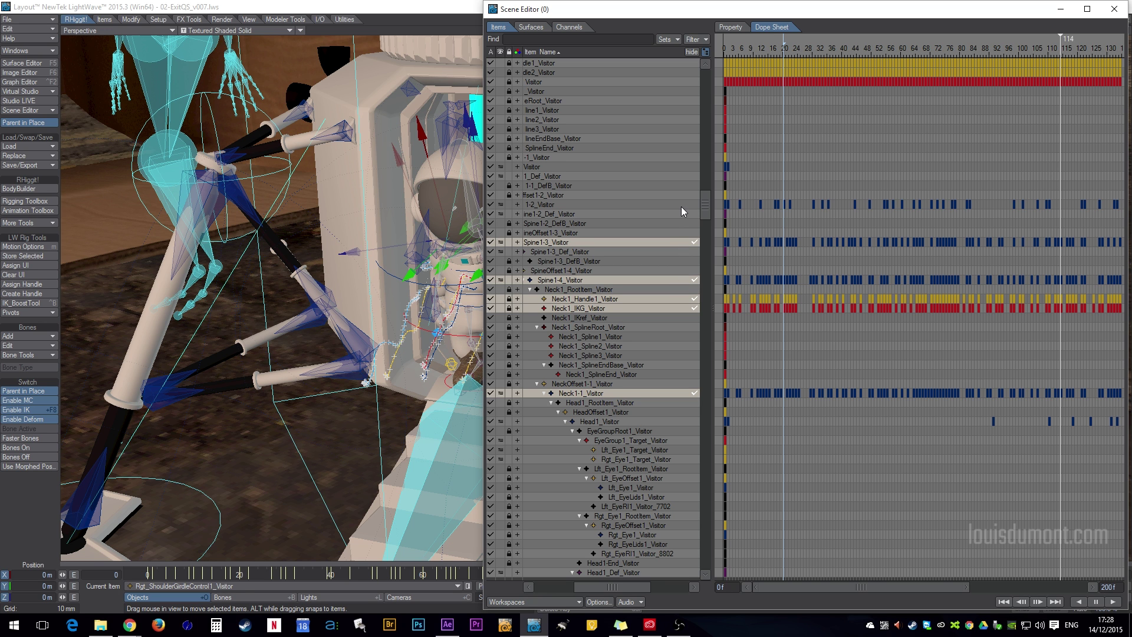
# Step: Add the remaining keyed spine, root, leg and arm controls to the selection, ending with Head1_Handle_Visitor
pyautogui.keyDown('ctrl'); pyautogui.click(681, 207); pyautogui.keyUp('ctrl')
pyautogui.moveTo(706, 215); pyautogui.dragTo(708, 80)
pyautogui.keyDown('ctrl'); pyautogui.click(675, 241); pyautogui.keyUp('ctrl')
pyautogui.keyDown('ctrl'); pyautogui.click(689, 318); pyautogui.keyUp('ctrl')
pyautogui.keyDown('ctrl'); pyautogui.click(690, 204); pyautogui.keyUp('ctrl')
pyautogui.keyDown('ctrl'); pyautogui.click(689, 195); pyautogui.keyUp('ctrl')
pyautogui.keyDown('ctrl'); pyautogui.click(693, 195); pyautogui.keyUp('ctrl')
pyautogui.keyDown('ctrl'); pyautogui.click(686, 384); pyautogui.keyUp('ctrl')
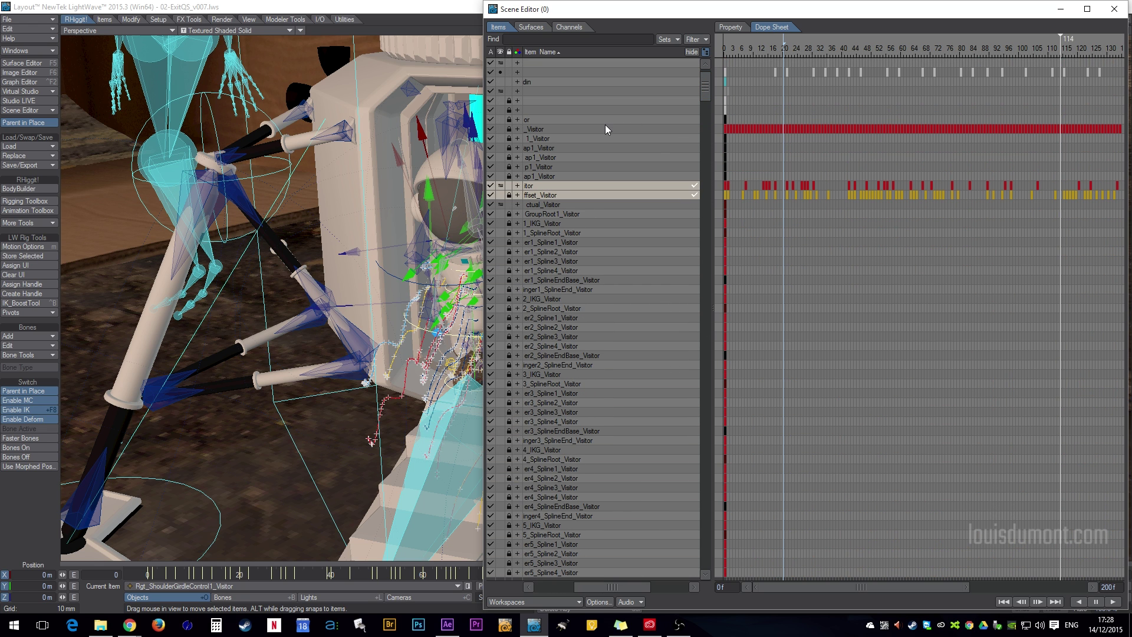
pyautogui.keyDown('ctrl'); pyautogui.click(607, 128); pyautogui.keyUp('ctrl')
# Step: Save the selected control items as a selection set named Animation
pyautogui.moveTo(619, 587); pyautogui.dragTo(579, 586)
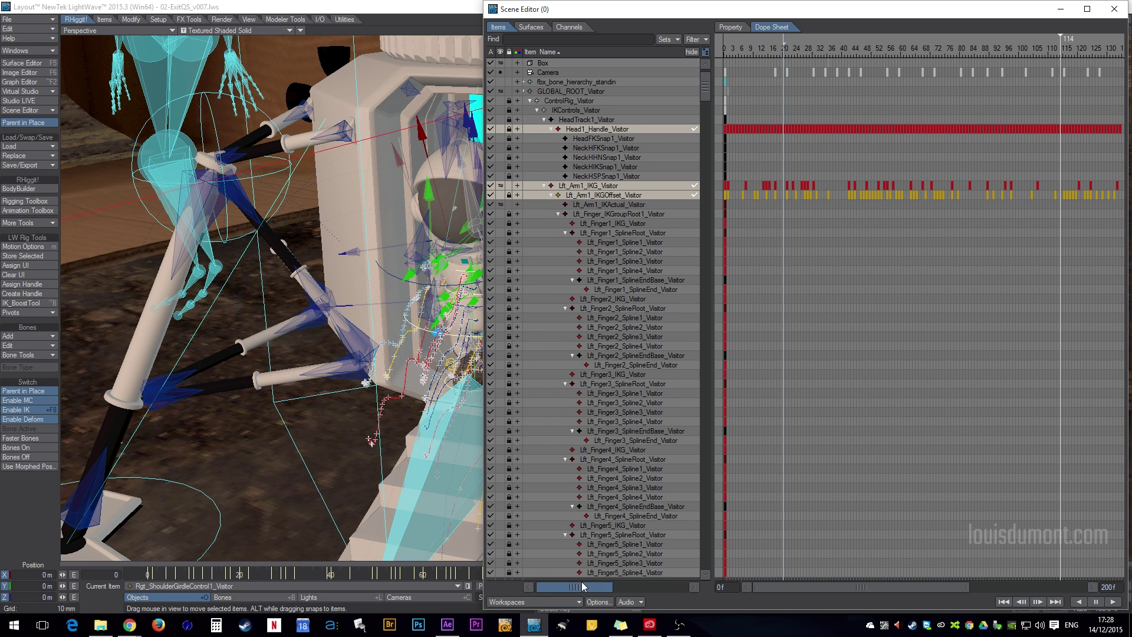
pyautogui.moveTo(704, 87); pyautogui.dragTo(705, 84)
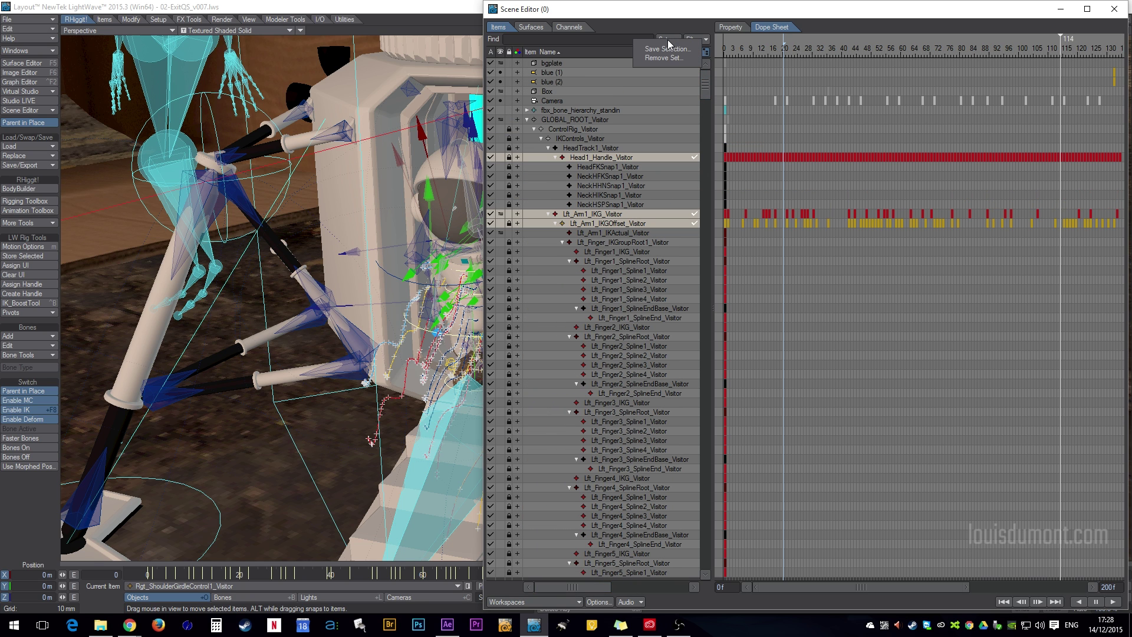
pyautogui.click(670, 48)
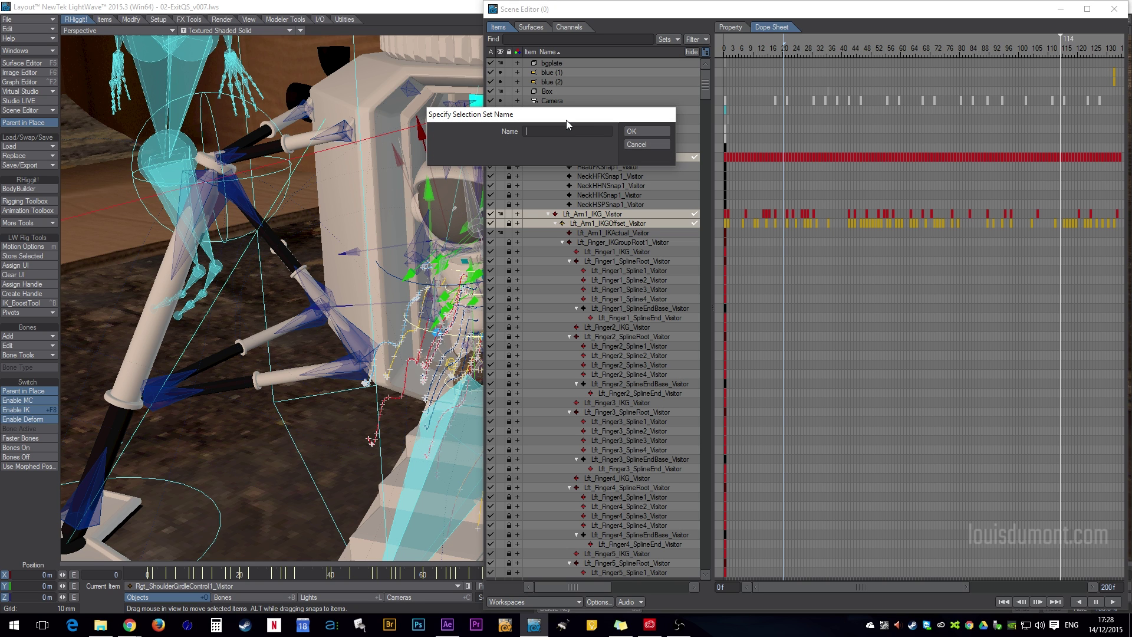
pyautogui.write('Animation')
pyautogui.press('Return')
pyautogui.click(635, 130)
# Step: Recall the Animation selection set and hide all unselected items from the Scene Editor list
pyautogui.keyDown('ctrl'); pyautogui.keyDown('alt'); pyautogui.moveTo(429, 202); pyautogui.dragTo(478, 201); pyautogui.keyUp('alt'); pyautogui.keyUp('ctrl')
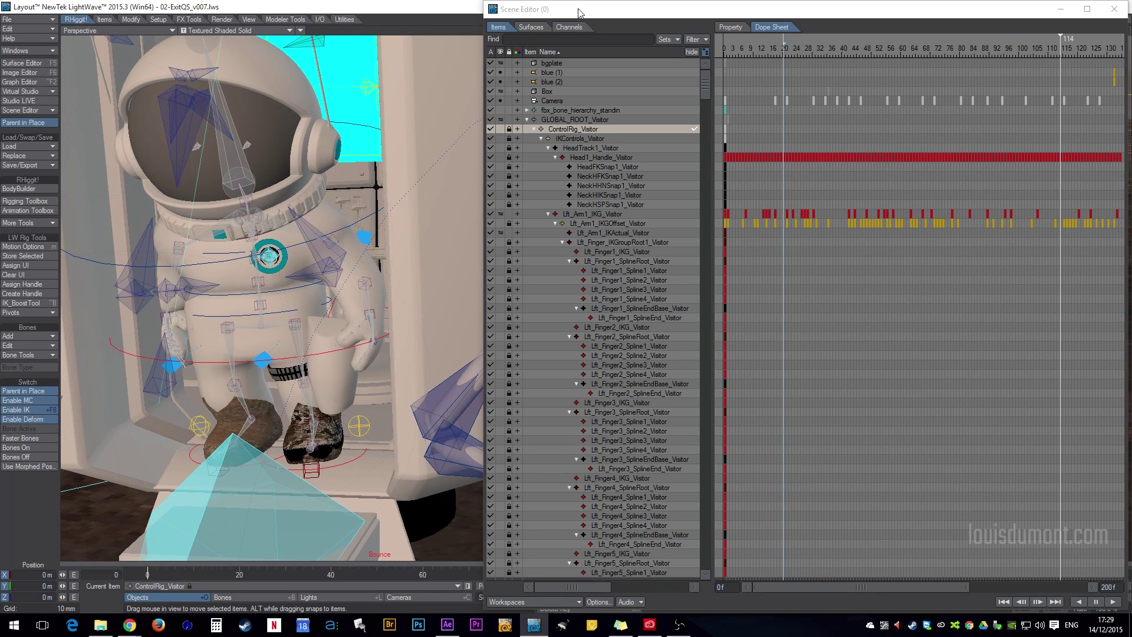
pyautogui.click(667, 39)
pyautogui.click(678, 65)
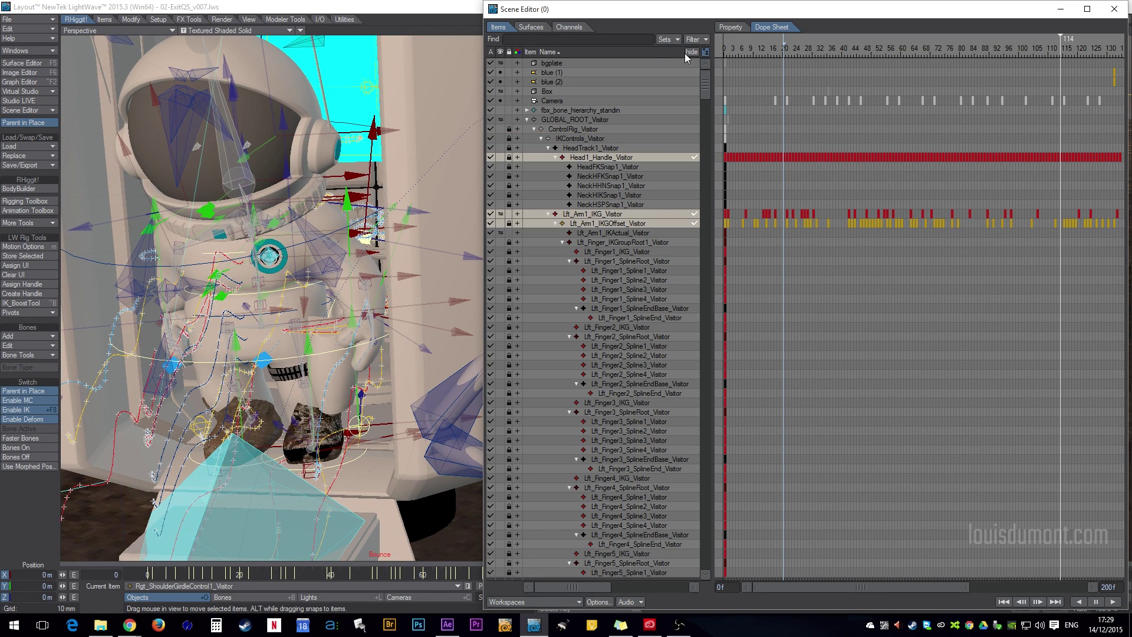
pyautogui.click(693, 52)
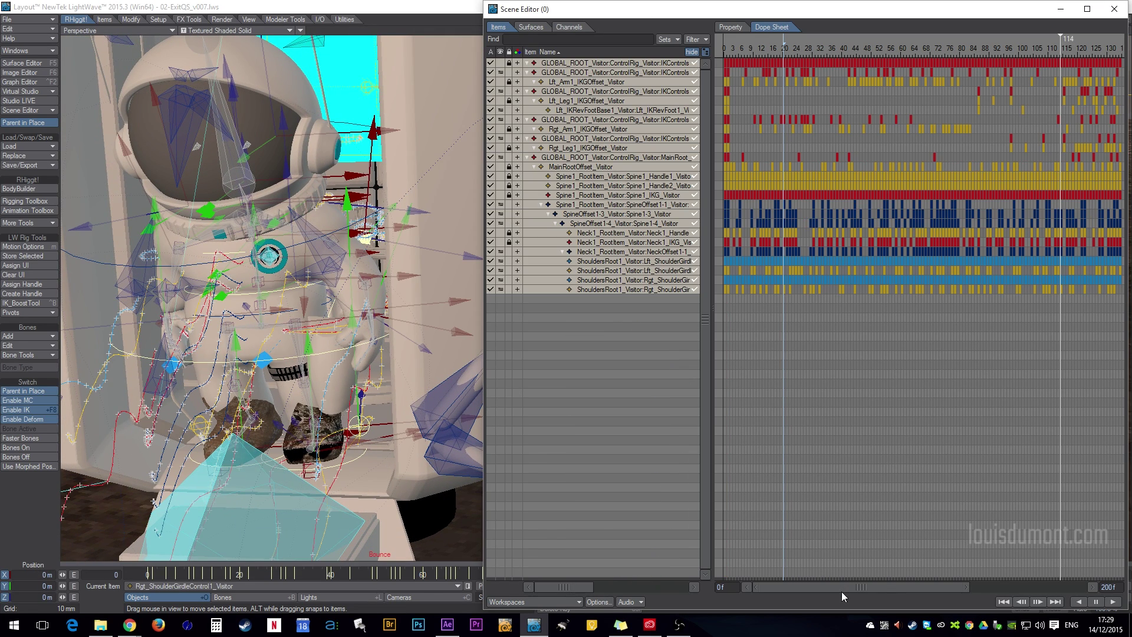
# Step: Select all listed controls' keys from about frame 66 to 130 in the dope sheet, then show the hidden items again
pyautogui.moveTo(845, 591); pyautogui.dragTo(931, 590)
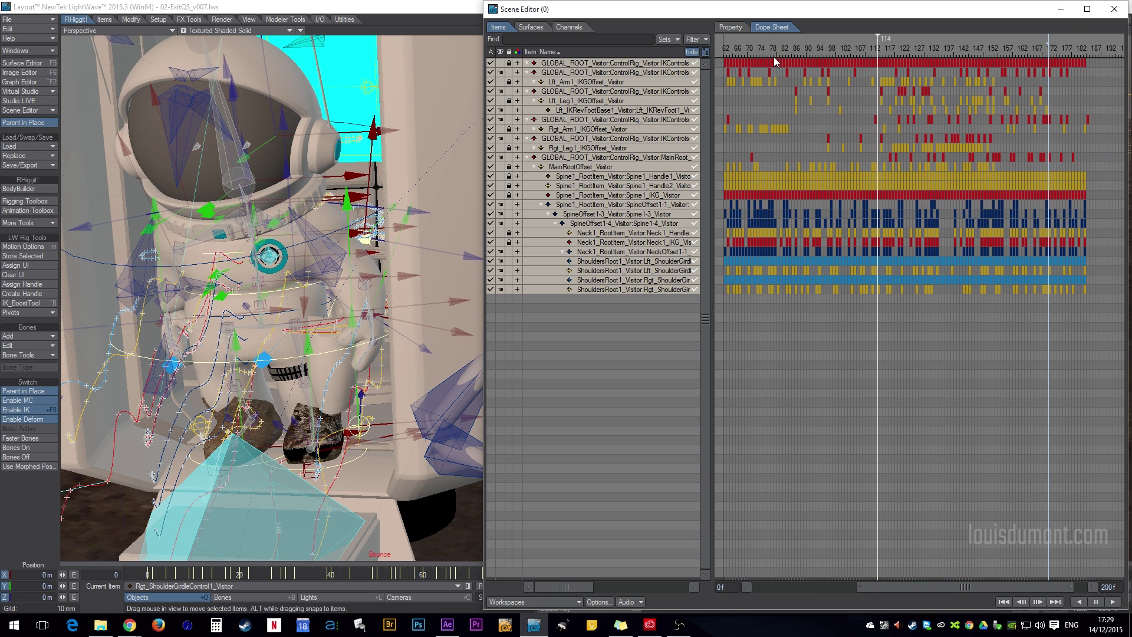
pyautogui.moveTo(740, 51); pyautogui.dragTo(922, 39)
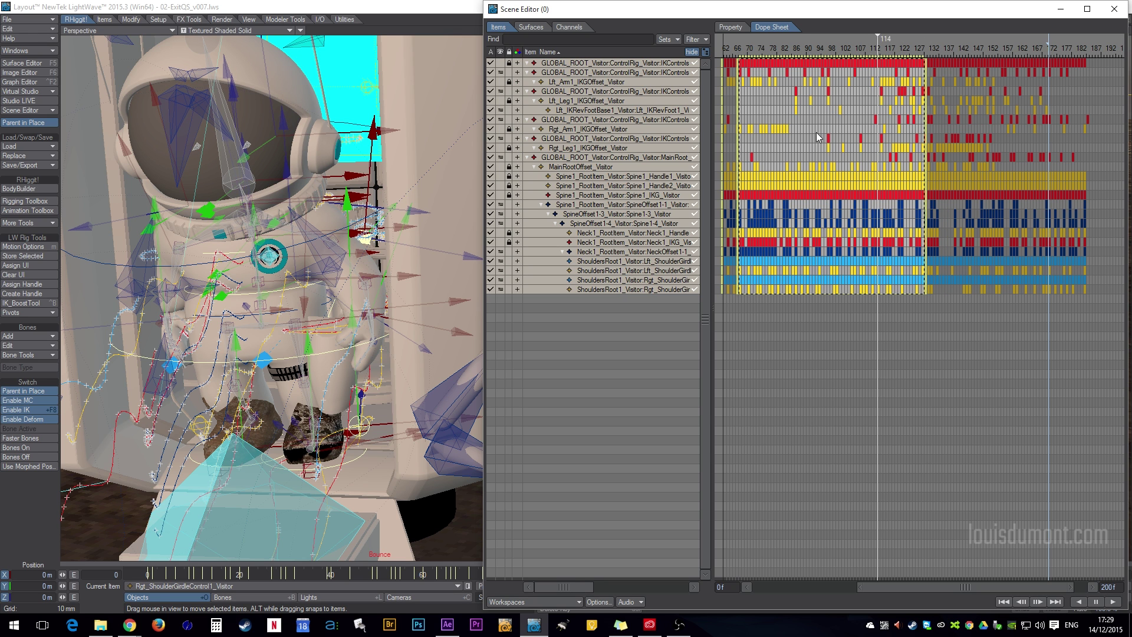
pyautogui.moveTo(816, 132)
pyautogui.mouseDown()
pyautogui.moveTo(848, 126)
pyautogui.moveTo(817, 126)
pyautogui.mouseUp()
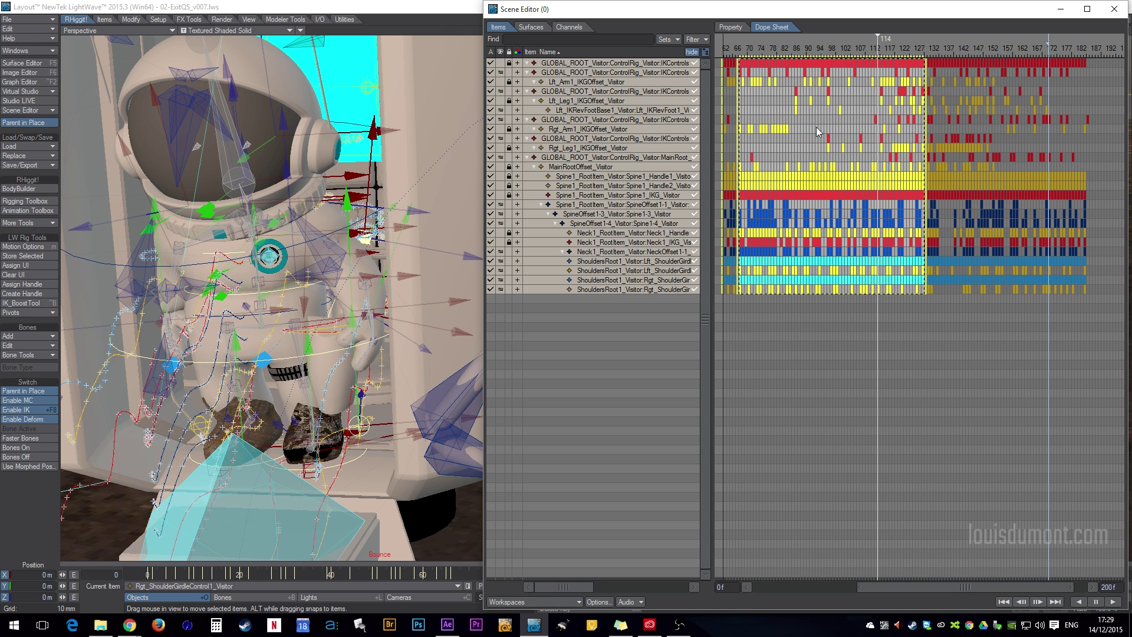
pyautogui.moveTo(926, 124)
pyautogui.mouseDown()
pyautogui.moveTo(902, 123)
pyautogui.moveTo(924, 121)
pyautogui.mouseUp()
pyautogui.click(691, 52)
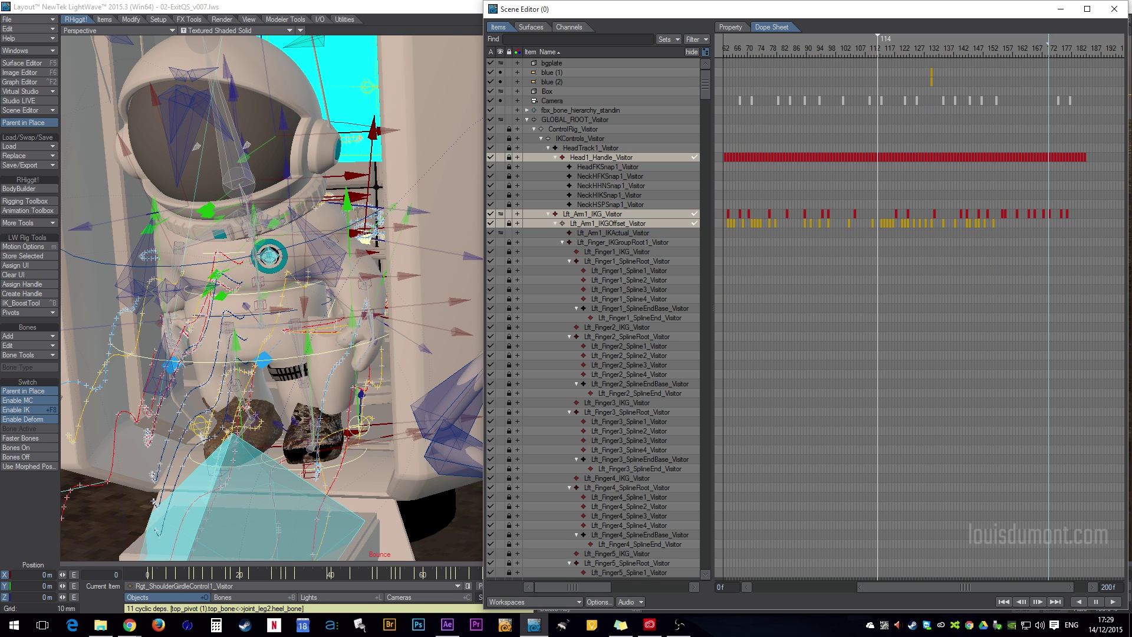
pyautogui.keyDown('ctrl'); pyautogui.keyDown('alt'); pyautogui.moveTo(348, 250); pyautogui.dragTo(371, 282); pyautogui.keyUp('alt'); pyautogui.keyUp('ctrl')
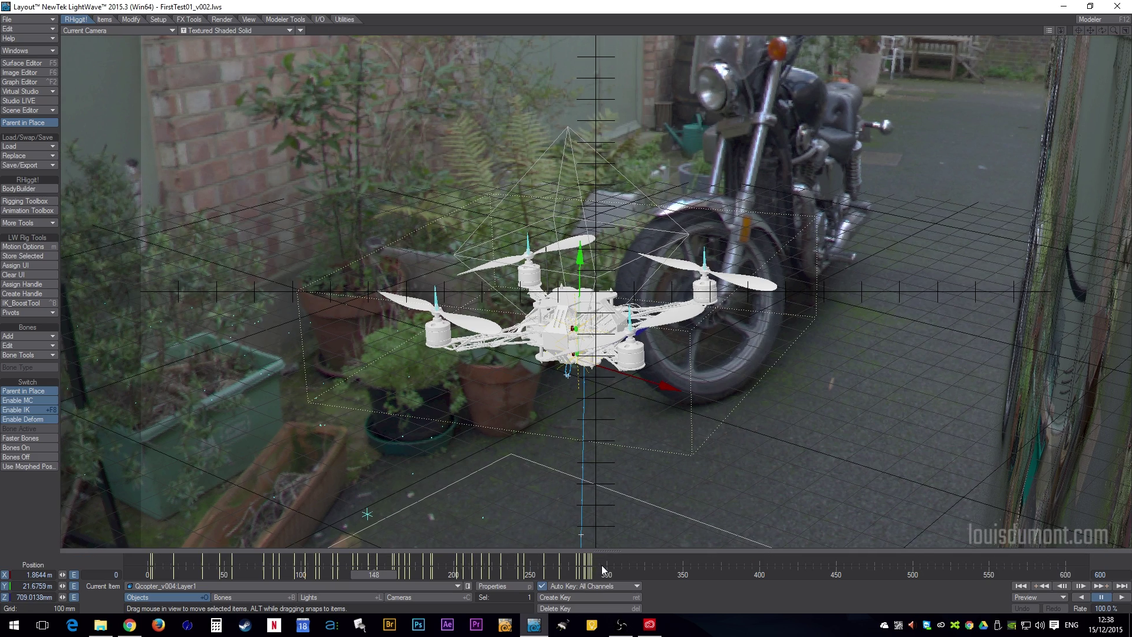
# Step: Copy all of the quadcopter's timeline keys and paste them starting at about frame 300
pyautogui.moveTo(370, 575)
pyautogui.mouseDown()
pyautogui.moveTo(217, 575)
pyautogui.moveTo(416, 575)
pyautogui.moveTo(375, 575)
pyautogui.mouseUp()
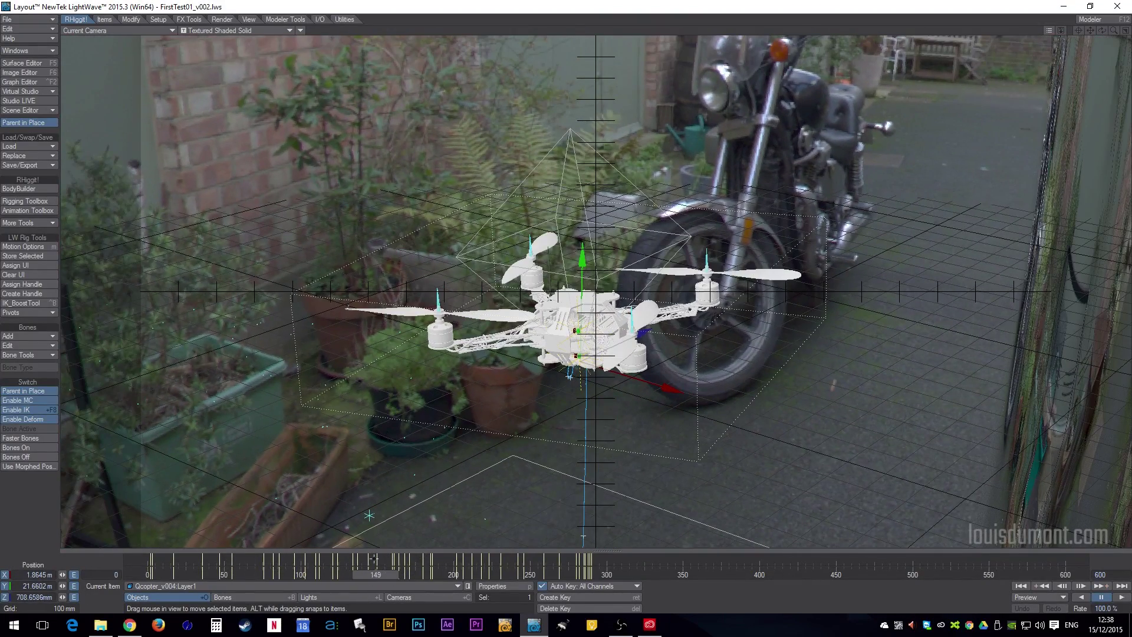
pyautogui.rightClick(377, 558)
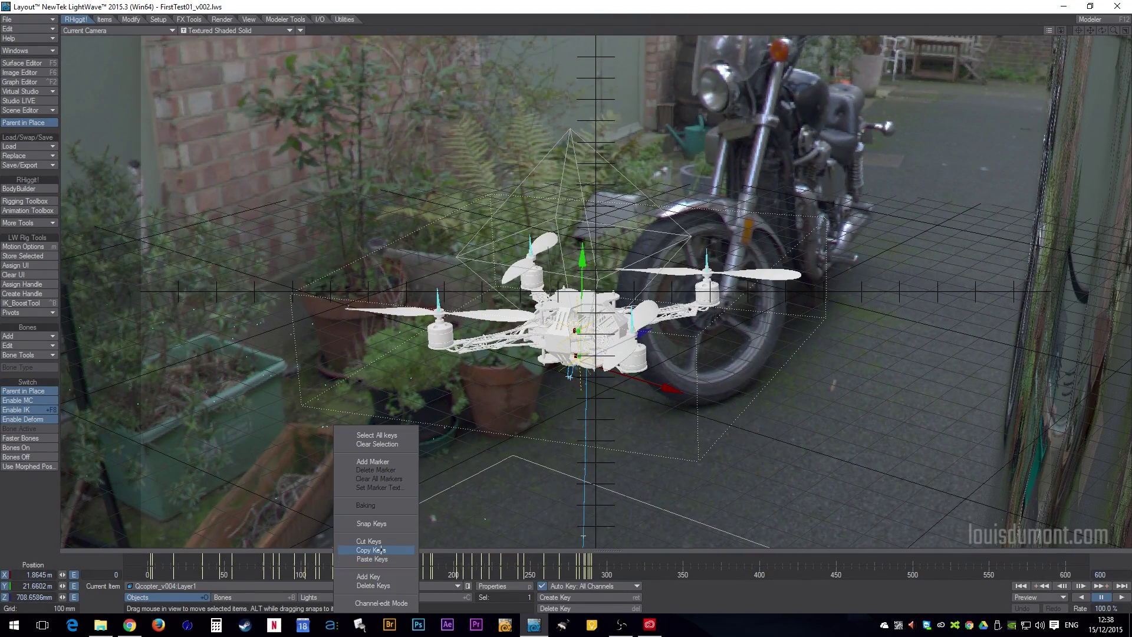
pyautogui.click(649, 575)
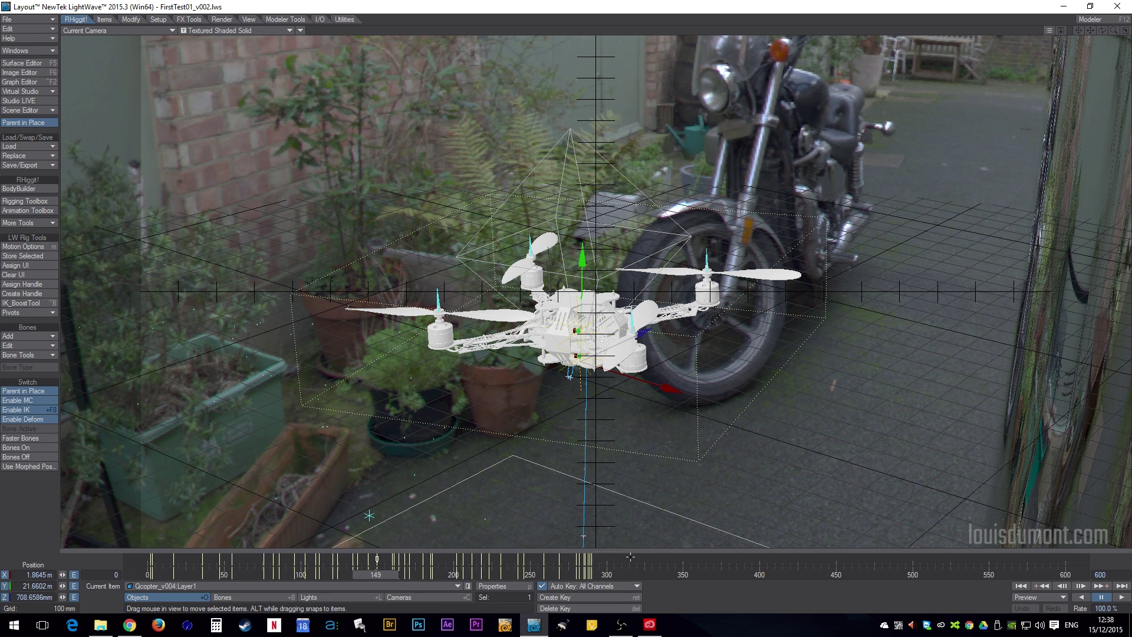
pyautogui.moveTo(631, 560); pyautogui.dragTo(145, 559)
pyautogui.moveTo(174, 557); pyautogui.dragTo(631, 559)
pyautogui.moveTo(1046, 560); pyautogui.dragTo(1045, 560)
# Step: Inspect the quadcopter's repeated motion at frame 406 in the Perspective view
pyautogui.moveTo(379, 575); pyautogui.dragTo(769, 575)
pyautogui.click(118, 31)
pyautogui.click(122, 74)
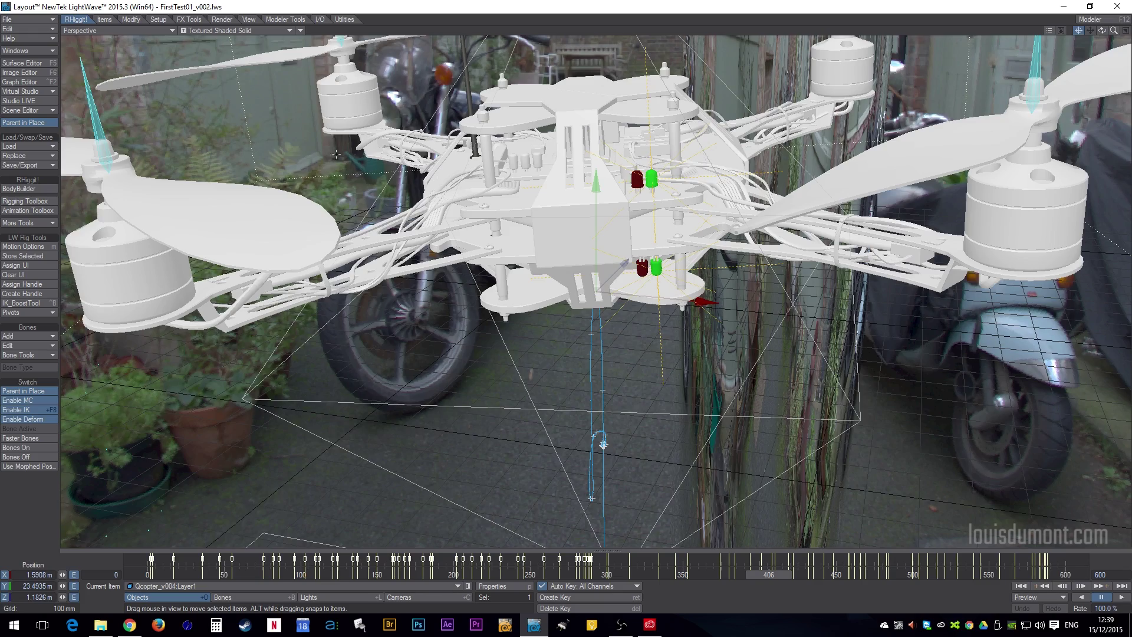
pyautogui.scroll(-2, 867, 524)
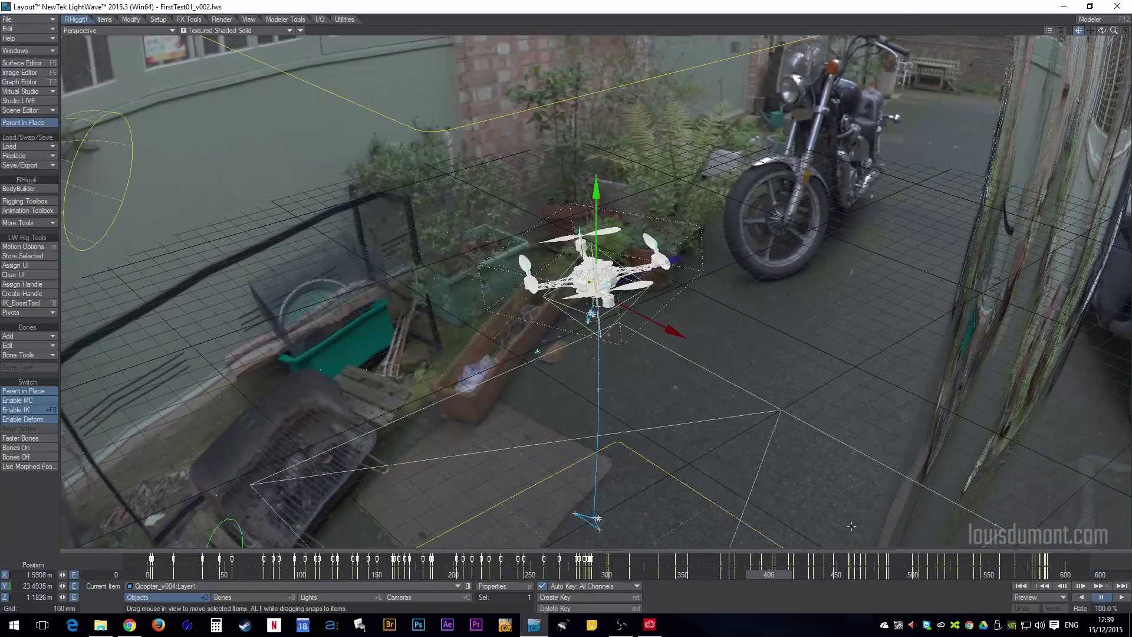
# Step: Go to frame 528 and cut the pasted quadcopter keys after frame 300 from the timeline
pyautogui.moveTo(614, 569); pyautogui.dragTo(868, 569)
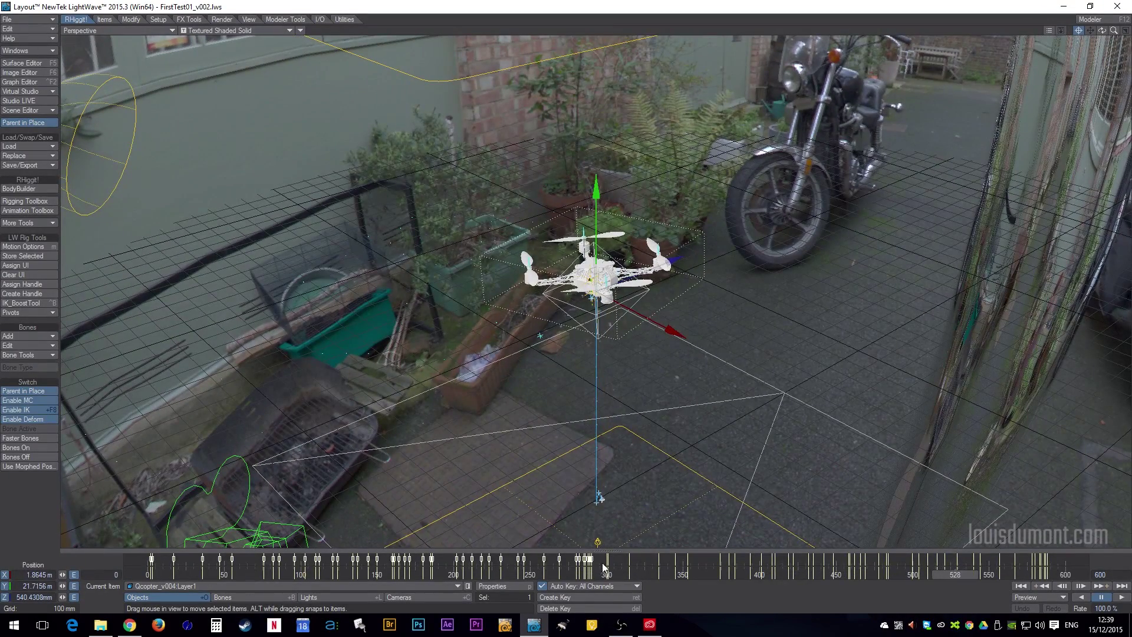
pyautogui.rightClick(661, 566)
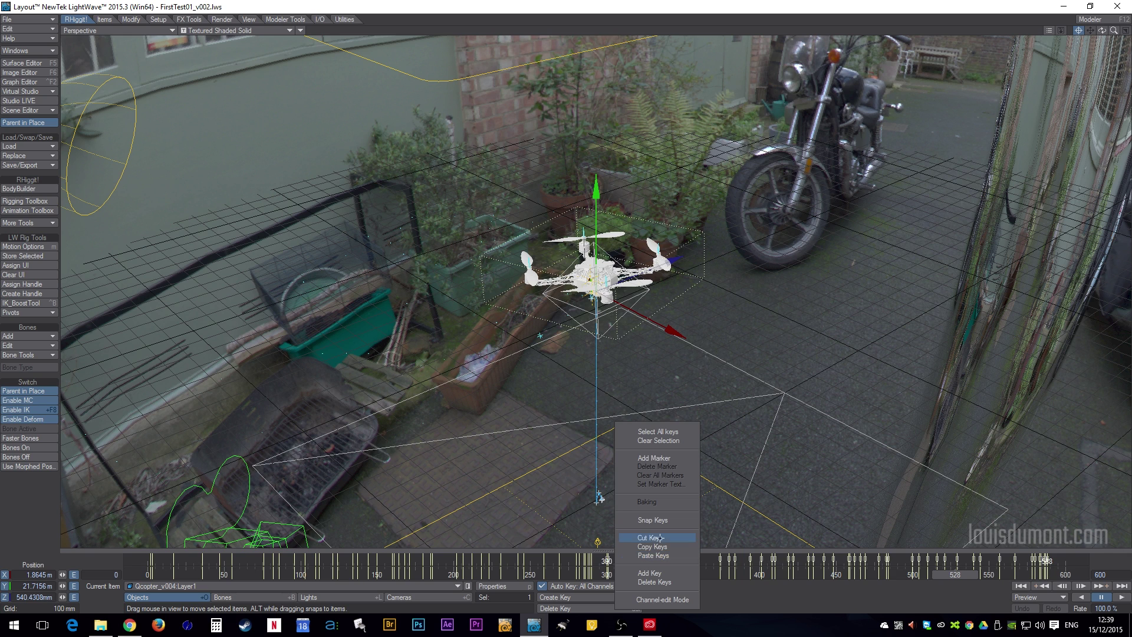
pyautogui.click(653, 538)
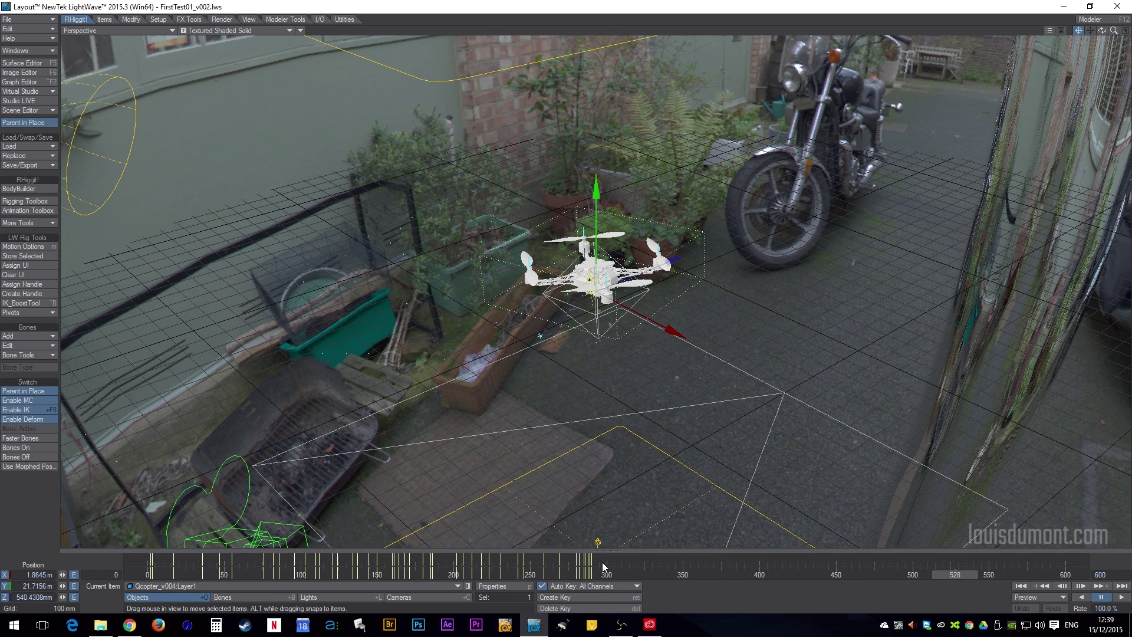
# Step: Open the Scene Editor full screen, extend the dope sheet's visible frame range and narrow the item list
pyautogui.click(27, 110)
pyautogui.click(30, 112)
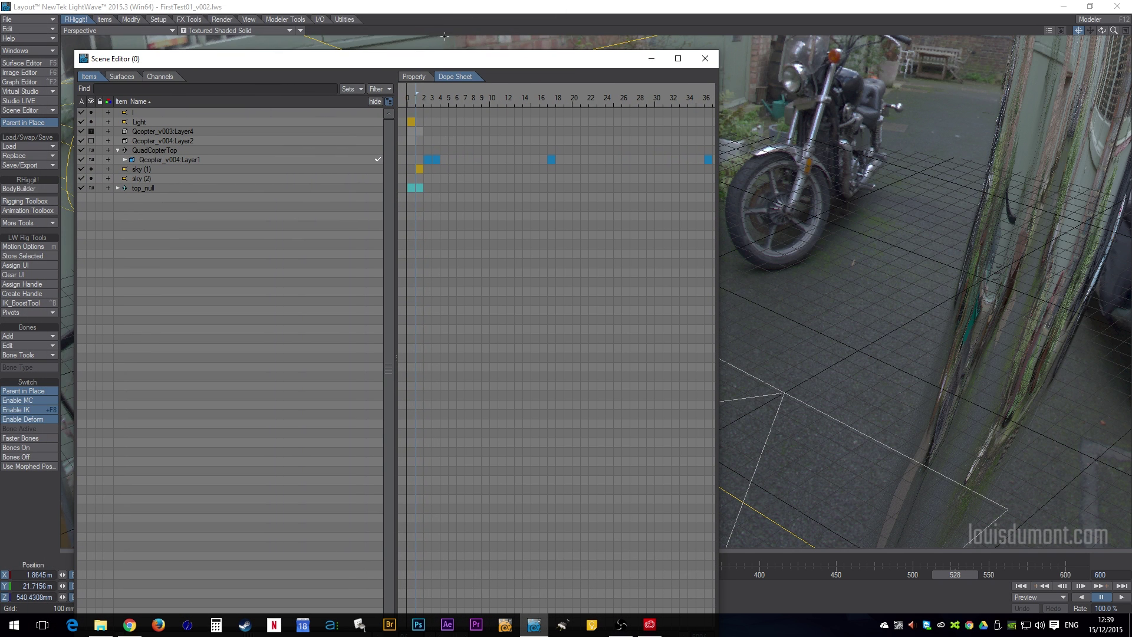
pyautogui.moveTo(443, 64); pyautogui.dragTo(440, 0)
pyautogui.moveTo(658, 591); pyautogui.dragTo(856, 591)
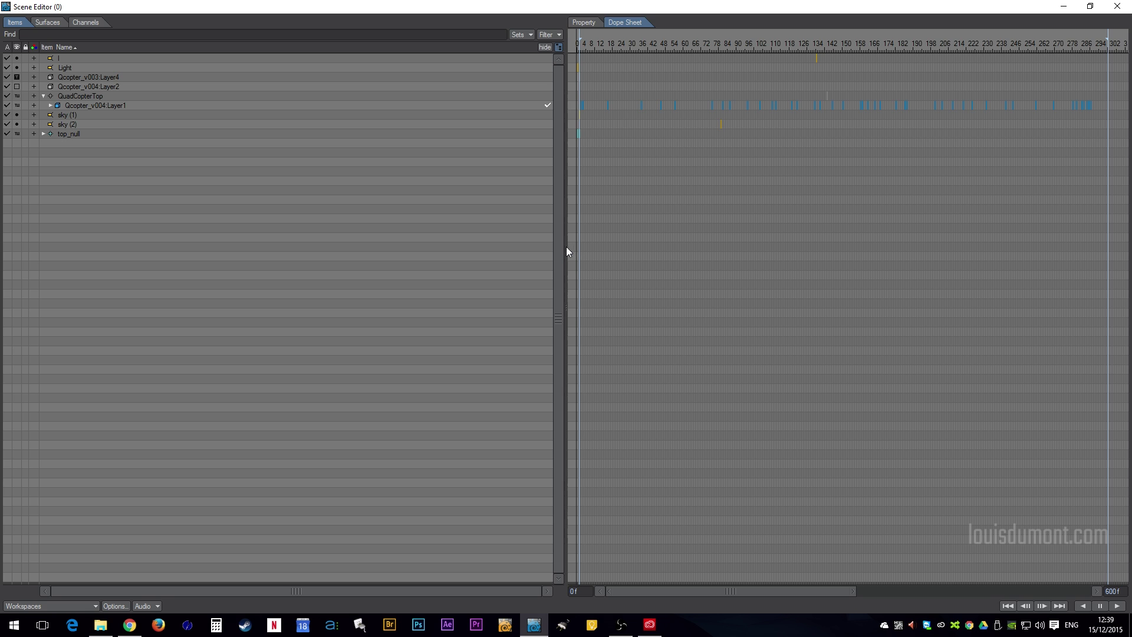
pyautogui.moveTo(564, 247); pyautogui.dragTo(134, 248)
# Step: Copy a Qcopter_v004:Layer1 key range to about frames 314–536, then delete the copies and dismiss the Scene Editor
pyautogui.moveTo(638, 106); pyautogui.dragTo(762, 124)
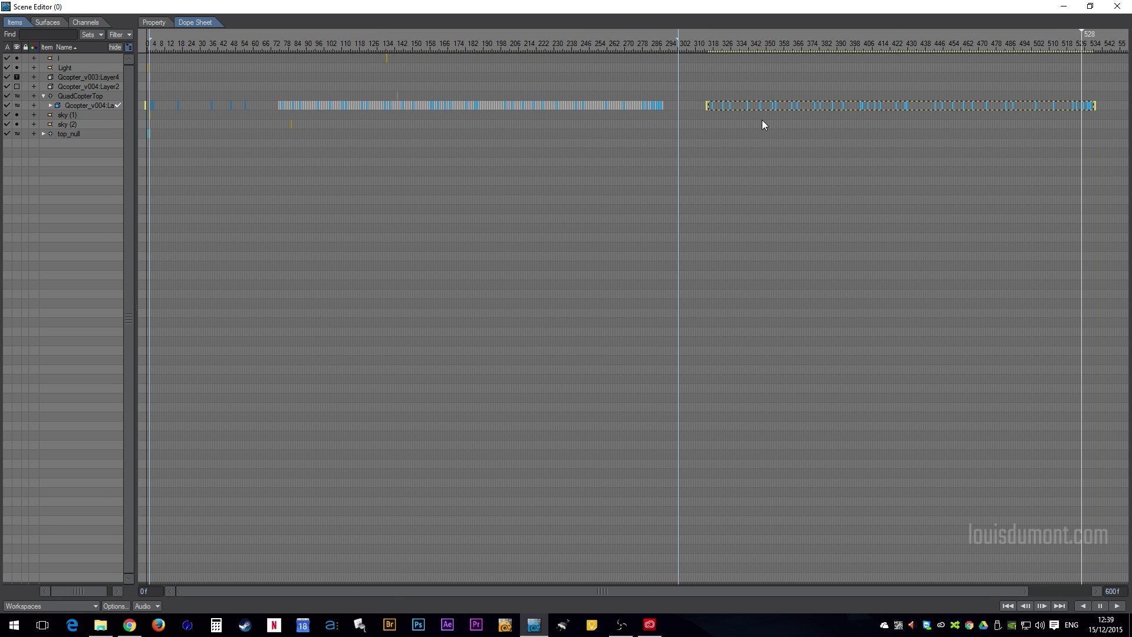
pyautogui.rightClick(728, 102)
pyautogui.moveTo(742, 125)
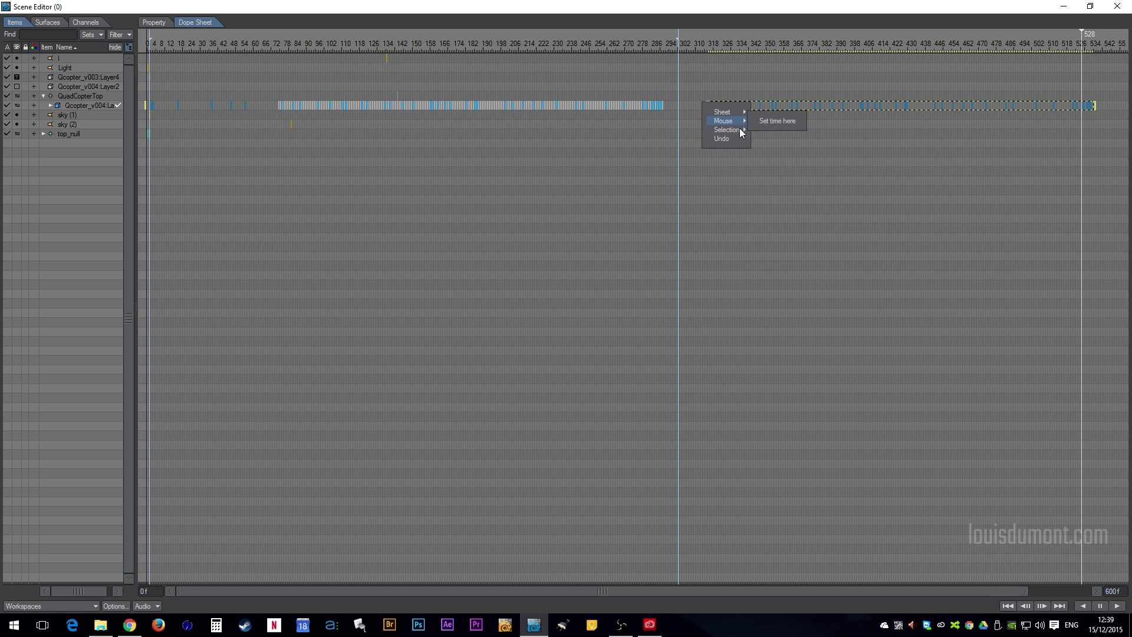
pyautogui.click(780, 174)
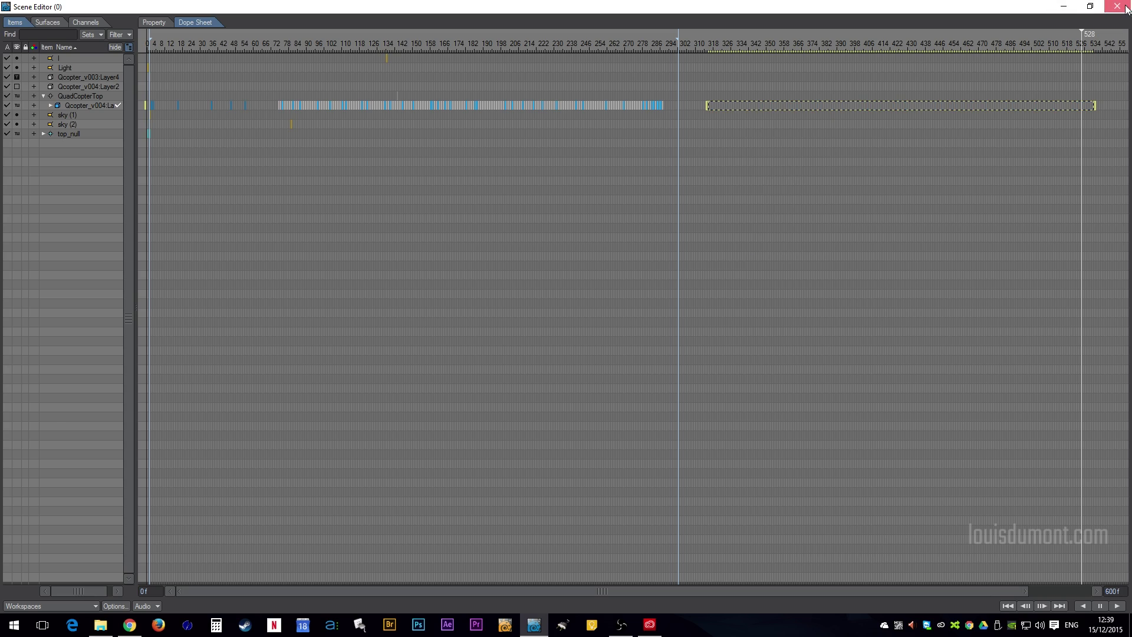
pyautogui.click(1064, 8)
# Step: Open the Graph Editor on the Qcopter_v004:Layer1 Position.Y curve and select its key at frame 282
pyautogui.click(26, 82)
pyautogui.click(484, 114)
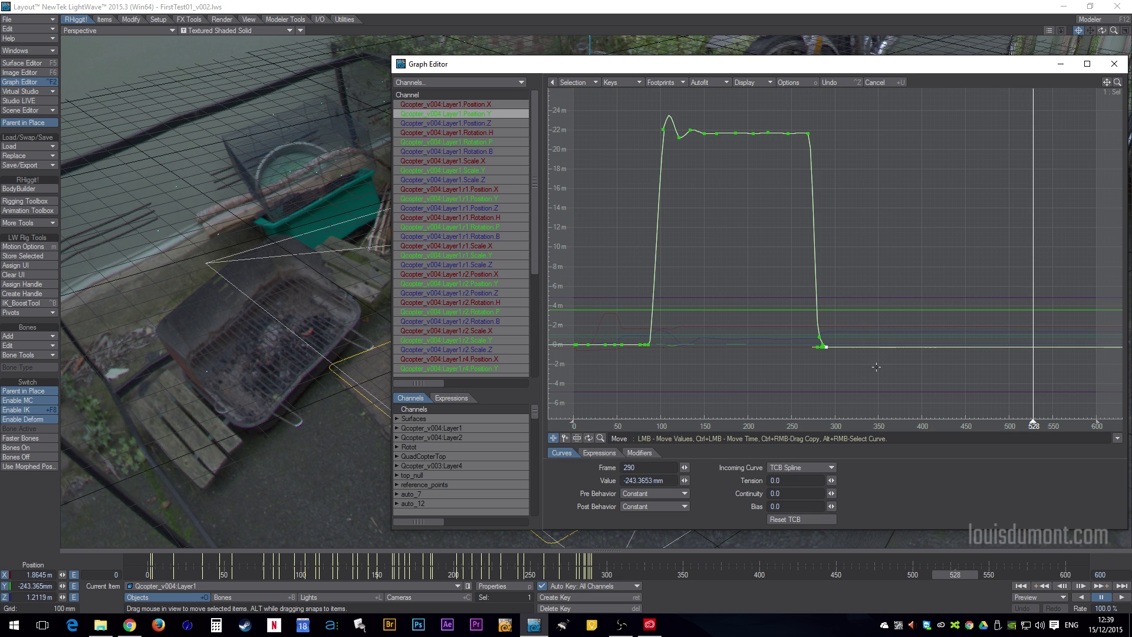
pyautogui.moveTo(895, 356); pyautogui.dragTo(810, 329, button='right')
pyautogui.hotkey('shift', 'a')
pyautogui.keyDown('ctrl'); pyautogui.keyDown('alt'); pyautogui.moveTo(902, 281); pyautogui.dragTo(696, 205); pyautogui.keyUp('alt'); pyautogui.keyUp('ctrl')
pyautogui.keyDown('ctrl'); pyautogui.keyDown('alt'); pyautogui.moveTo(879, 223); pyautogui.dragTo(778, 196); pyautogui.keyUp('alt'); pyautogui.keyUp('ctrl')
pyautogui.keyDown('alt'); pyautogui.moveTo(875, 246); pyautogui.dragTo(831, 220); pyautogui.keyUp('alt')
pyautogui.moveTo(602, 149); pyautogui.dragTo(655, 207, button='right')
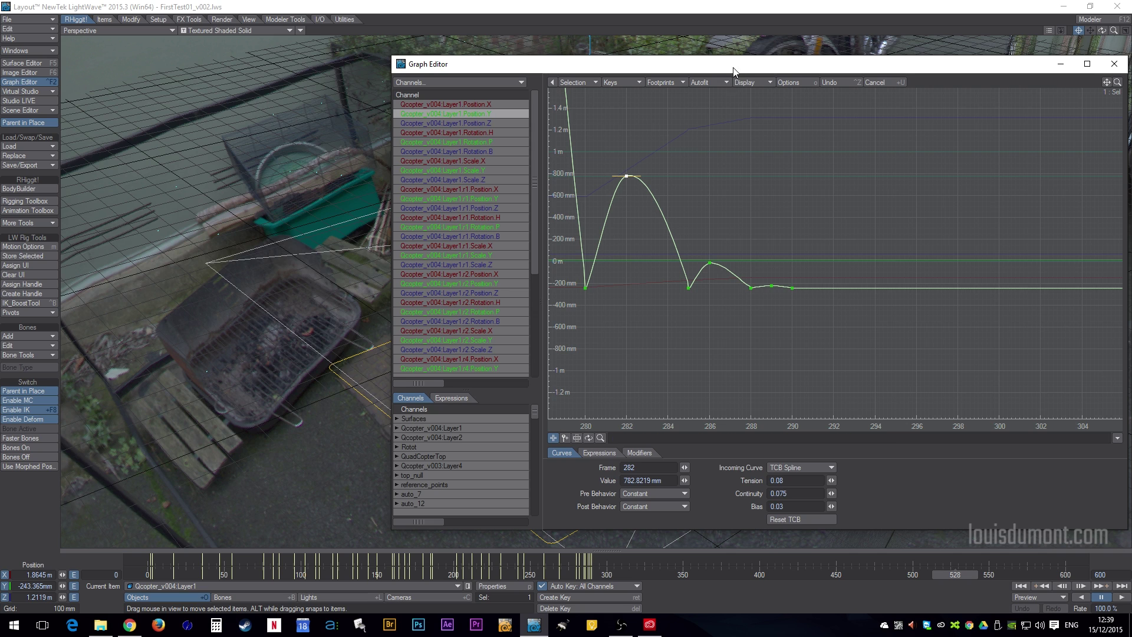
# Step: Copy the frame 282 key to about frame 297 on the Position.Y curve
pyautogui.moveTo(732, 82); pyautogui.dragTo(592, 82)
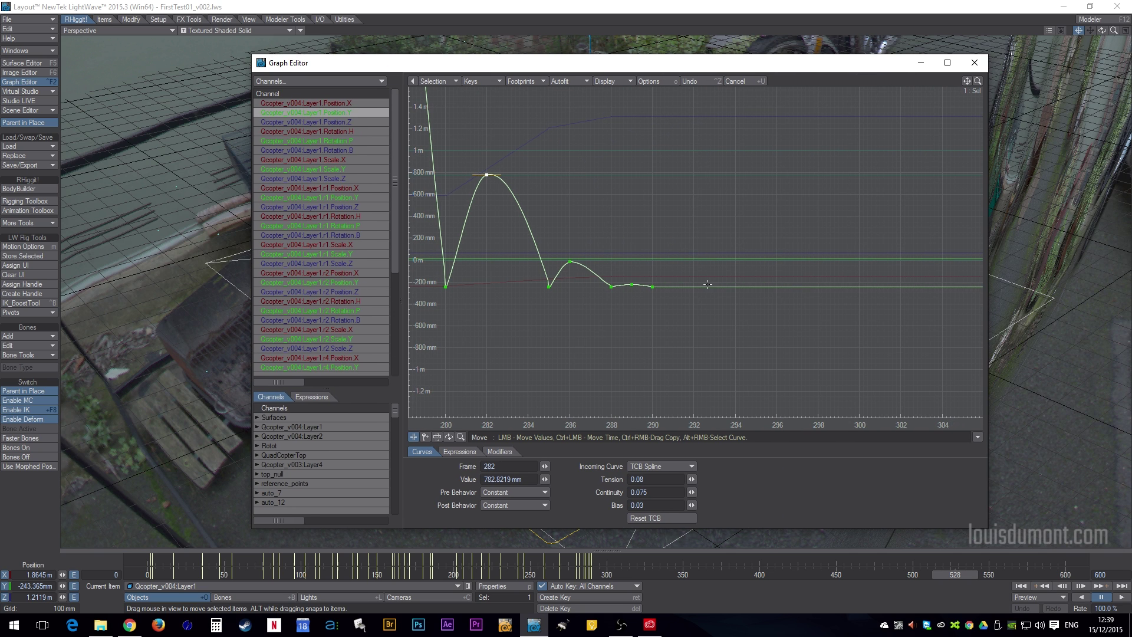
pyautogui.moveTo(719, 288)
pyautogui.keyDown('ctrl'); pyautogui.mouseDown()
pyautogui.moveTo(808, 286)
pyautogui.moveTo(749, 285)
pyautogui.moveTo(807, 303)
pyautogui.mouseUp(); pyautogui.keyUp('ctrl')
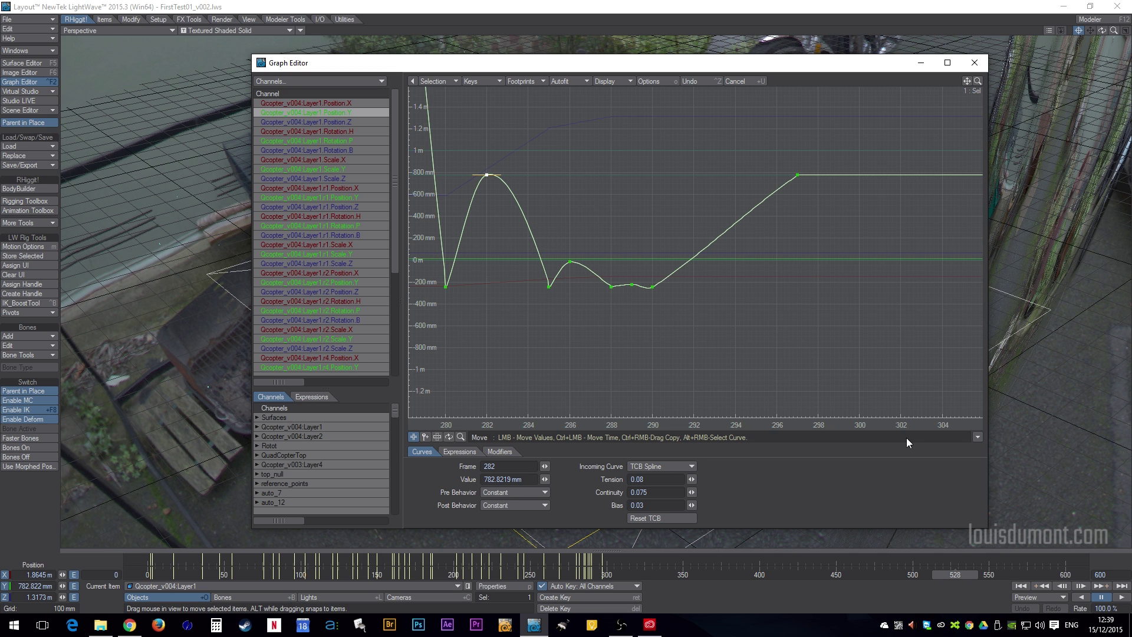
pyautogui.click(797, 175)
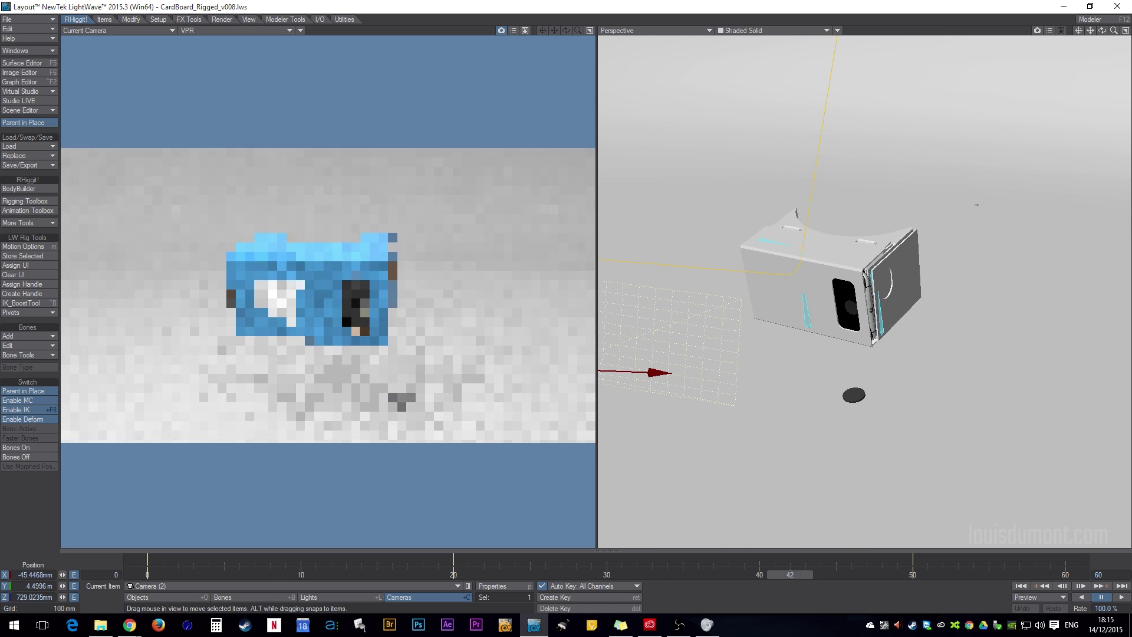
# Step: Show the perspective view as Front Face Wireframe and select the Cardboard_v004:Layer3 (1) ring on the headset
pyautogui.click(766, 30)
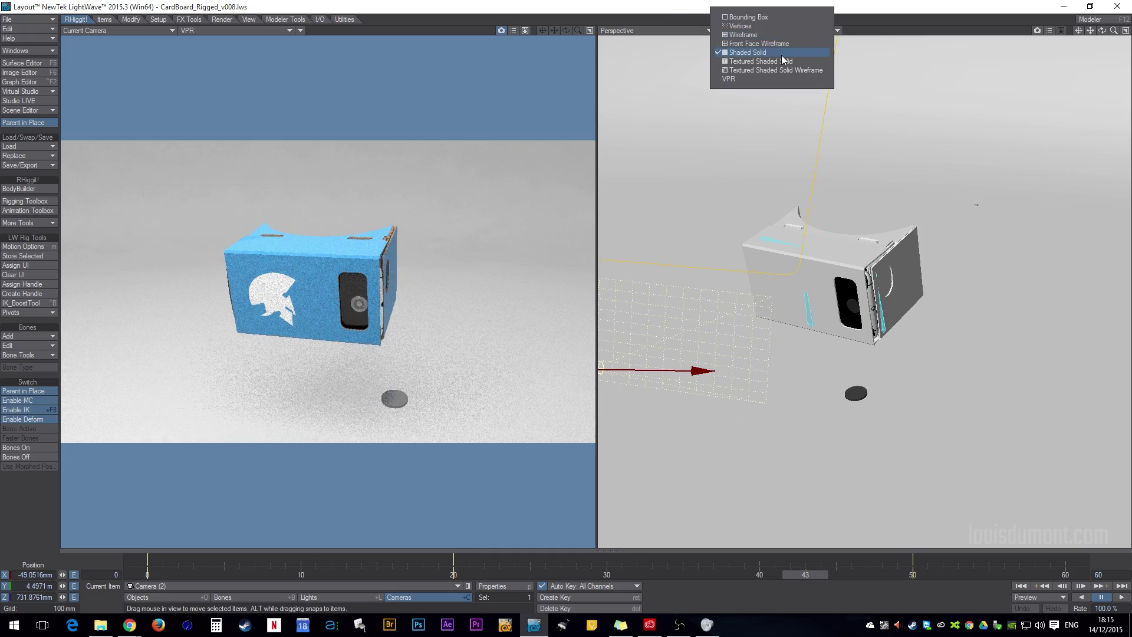
pyautogui.click(759, 43)
pyautogui.scroll(8, 885, 175)
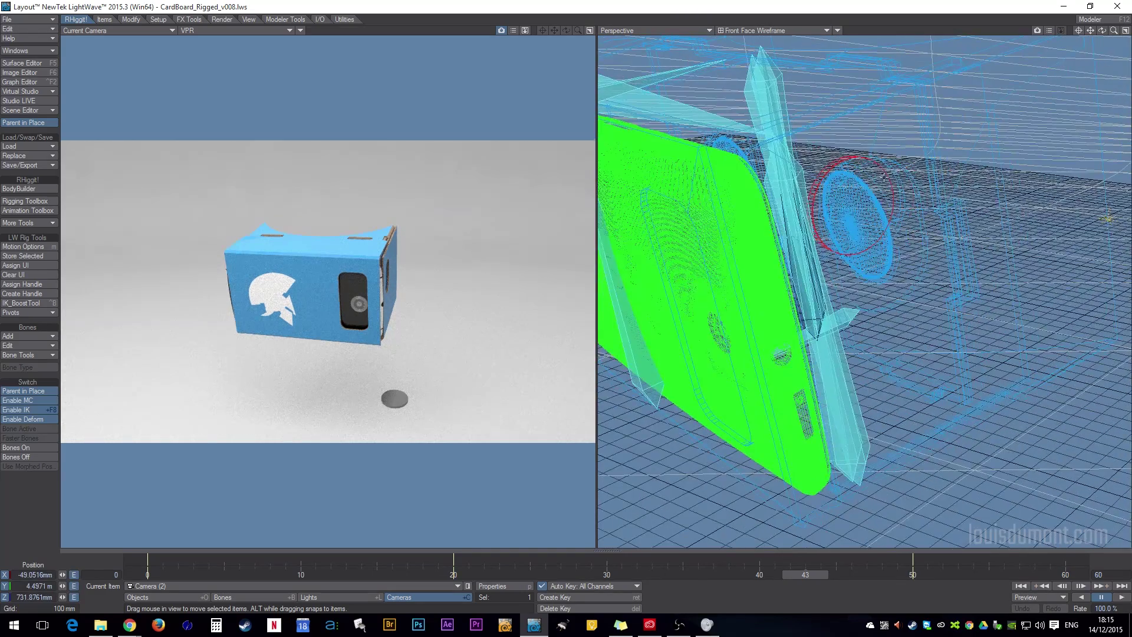
pyautogui.keyDown('alt'); pyautogui.moveTo(883, 175); pyautogui.dragTo(882, 218); pyautogui.keyUp('alt')
pyautogui.click(887, 137)
pyautogui.scroll(-5, 887, 137)
pyautogui.scroll(-2, 884, 177)
pyautogui.keyDown('alt'); pyautogui.moveTo(897, 406); pyautogui.dragTo(899, 444); pyautogui.keyUp('alt')
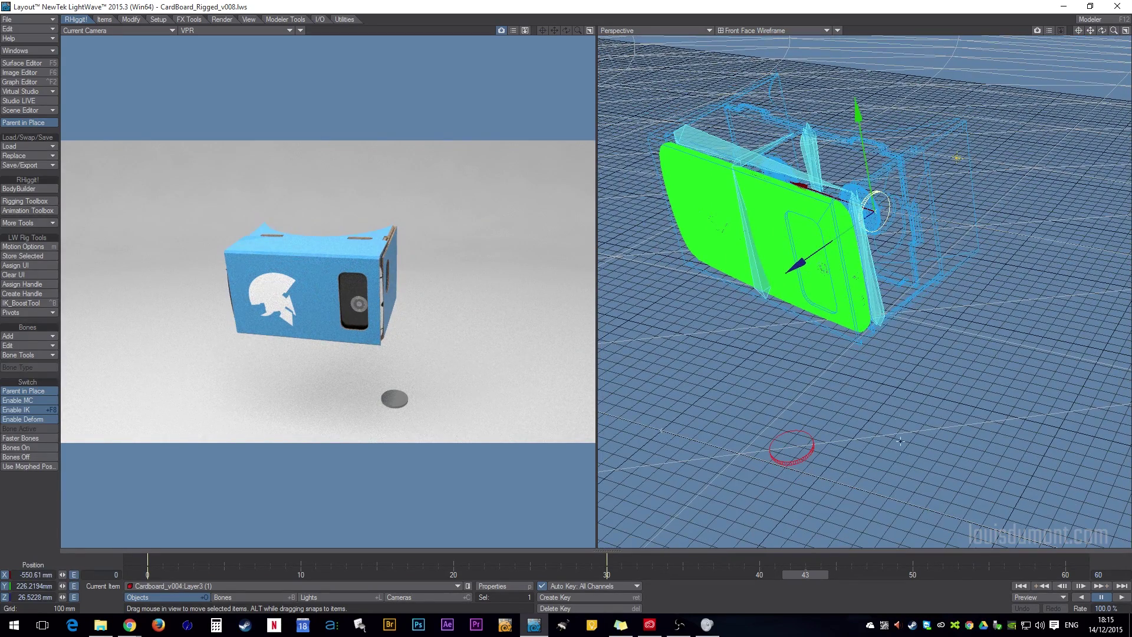
# Step: Go back to the previous keyframe at frame 30 and copy the selected ring's key in the timeline
pyautogui.click(1045, 585)
pyautogui.keyDown('alt'); pyautogui.moveTo(897, 377); pyautogui.dragTo(908, 336); pyautogui.keyUp('alt')
pyautogui.keyDown('alt'); pyautogui.moveTo(882, 173); pyautogui.dragTo(951, 211); pyautogui.keyUp('alt')
pyautogui.rightClick(607, 563)
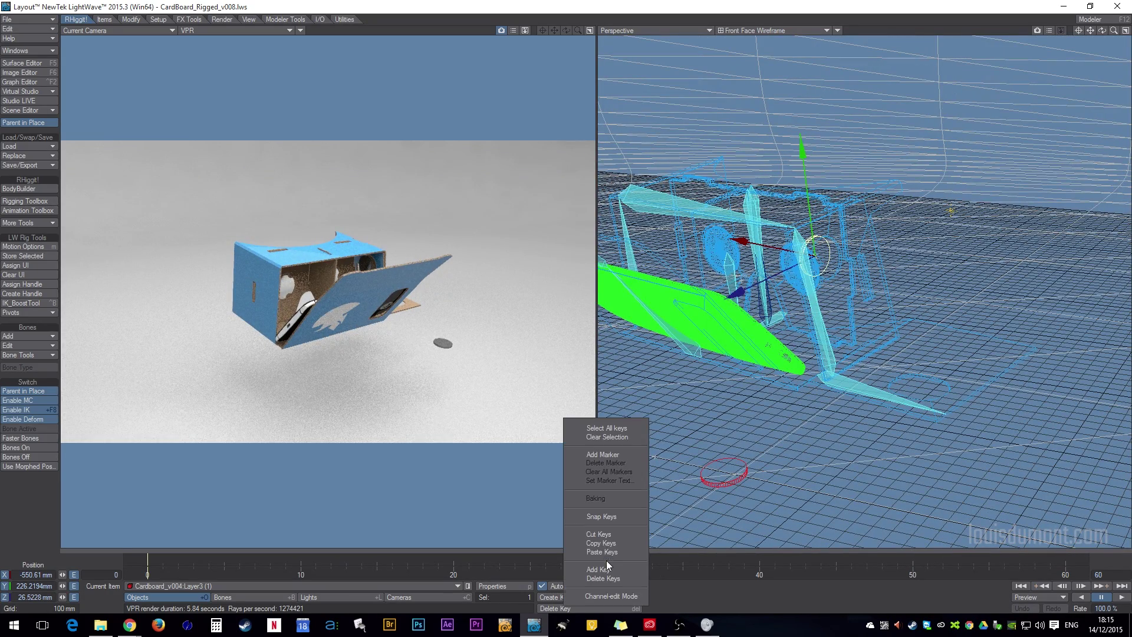
pyautogui.click(611, 545)
# Step: Paste the copied key onto the Cardboard_v004:Layer3 (2) disc at frame 30 and scrub forward through the motion
pyautogui.click(738, 479)
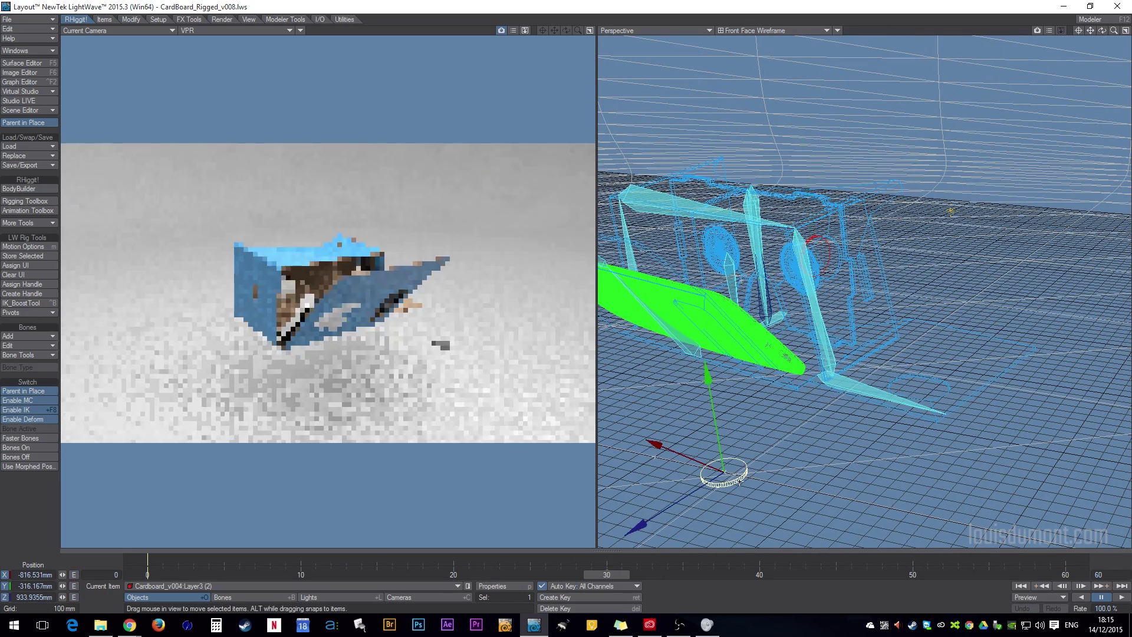
pyautogui.rightClick(614, 560)
pyautogui.click(627, 557)
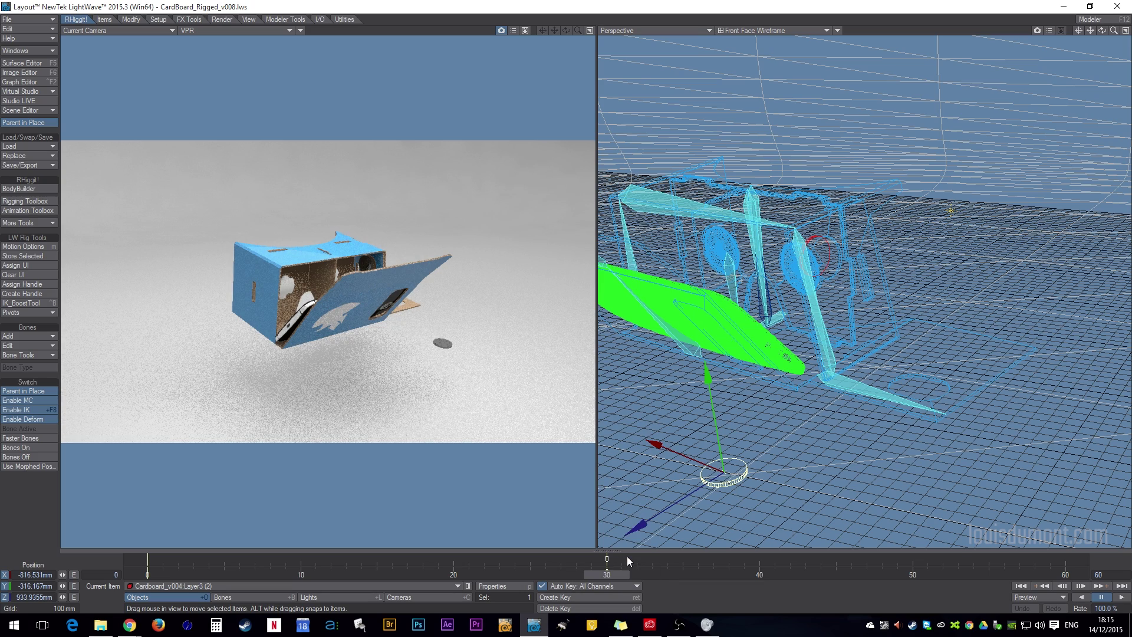
pyautogui.moveTo(627, 555); pyautogui.dragTo(607, 557)
pyautogui.keyDown('alt'); pyautogui.moveTo(779, 218); pyautogui.dragTo(766, 258); pyautogui.keyUp('alt')
pyautogui.moveTo(620, 574); pyautogui.dragTo(821, 575)
pyautogui.hotkey('shift', 'c')
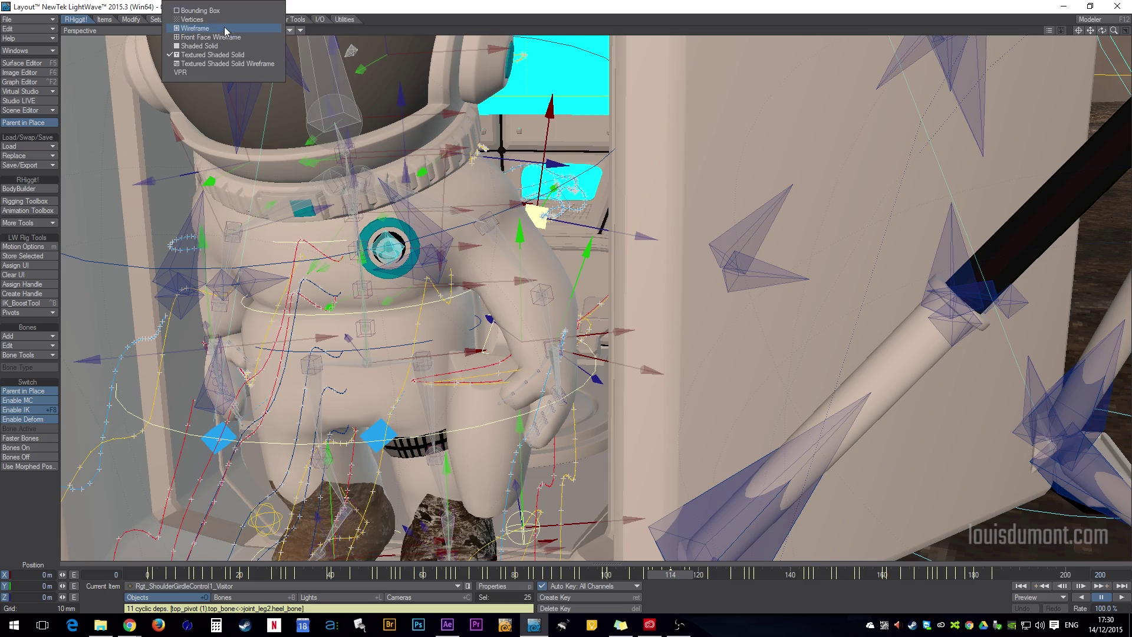
# Step: Set the astronaut viewport to Bounding Box display and select the Visitor's arm IK goals, IK poles, head and main root controls together
pyautogui.click(225, 13)
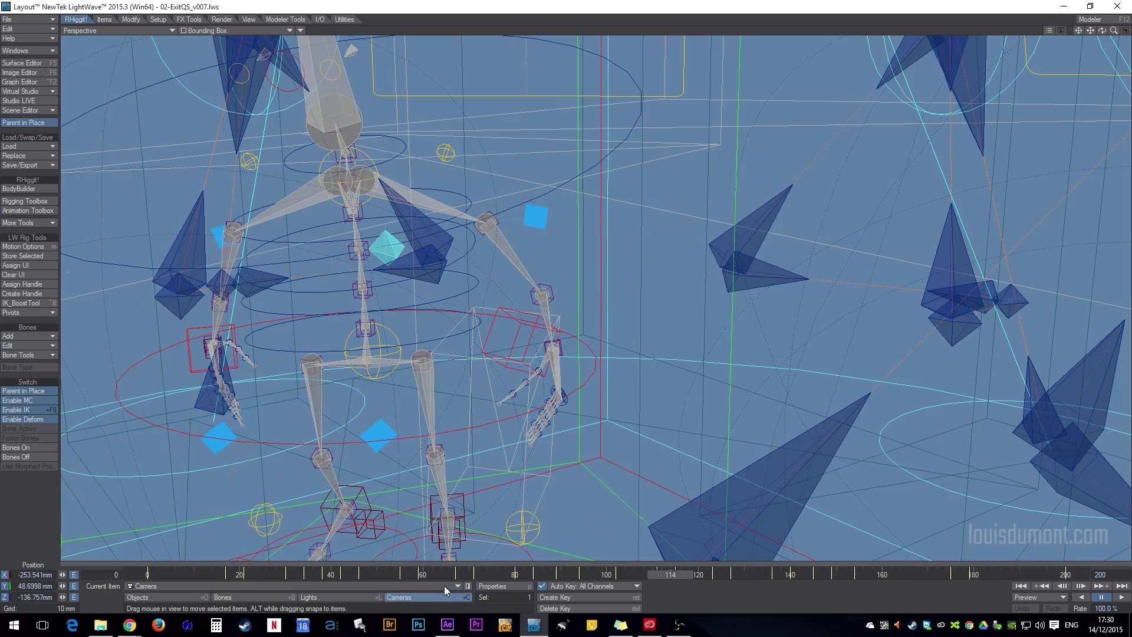
pyautogui.keyDown('alt'); pyautogui.moveTo(472, 354); pyautogui.dragTo(495, 369); pyautogui.keyUp('alt')
pyautogui.click(519, 354)
pyautogui.keyDown('shift'); pyautogui.click(225, 337); pyautogui.keyUp('shift')
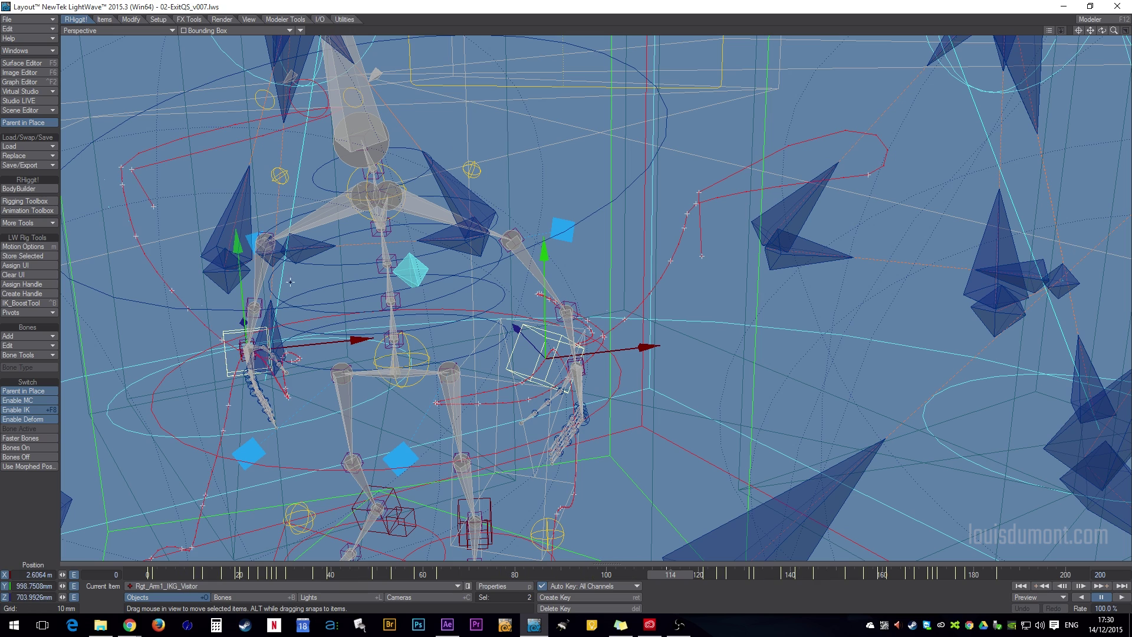
pyautogui.keyDown('shift'); pyautogui.click(256, 235); pyautogui.keyUp('shift')
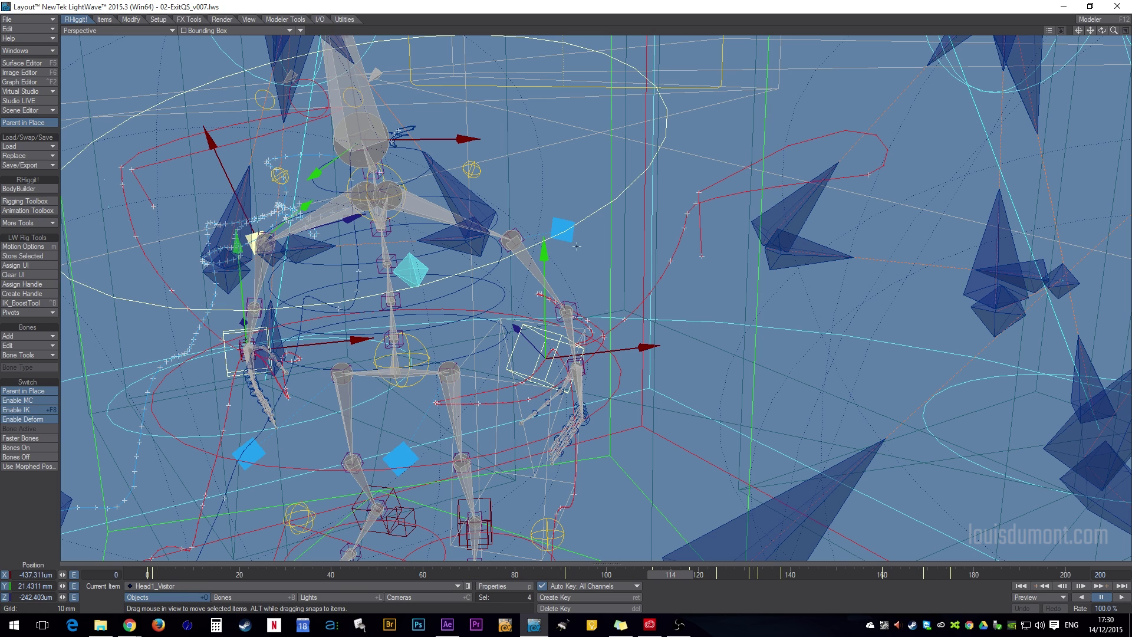
pyautogui.keyDown('shift'); pyautogui.click(565, 230); pyautogui.keyUp('shift')
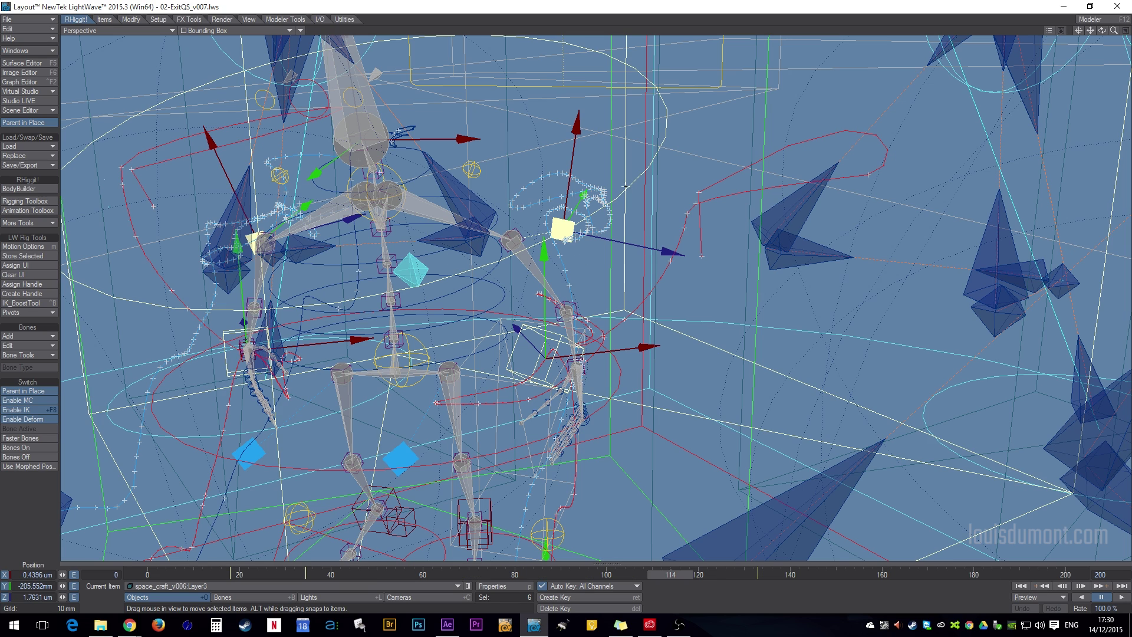
pyautogui.keyDown('alt'); pyautogui.moveTo(613, 207); pyautogui.dragTo(590, 193); pyautogui.keyUp('alt')
pyautogui.keyDown('shift'); pyautogui.click(496, 313); pyautogui.keyUp('shift')
# Step: Open the Graph Editor for the selected controls and select every channel in the channel list
pyautogui.click(20, 82)
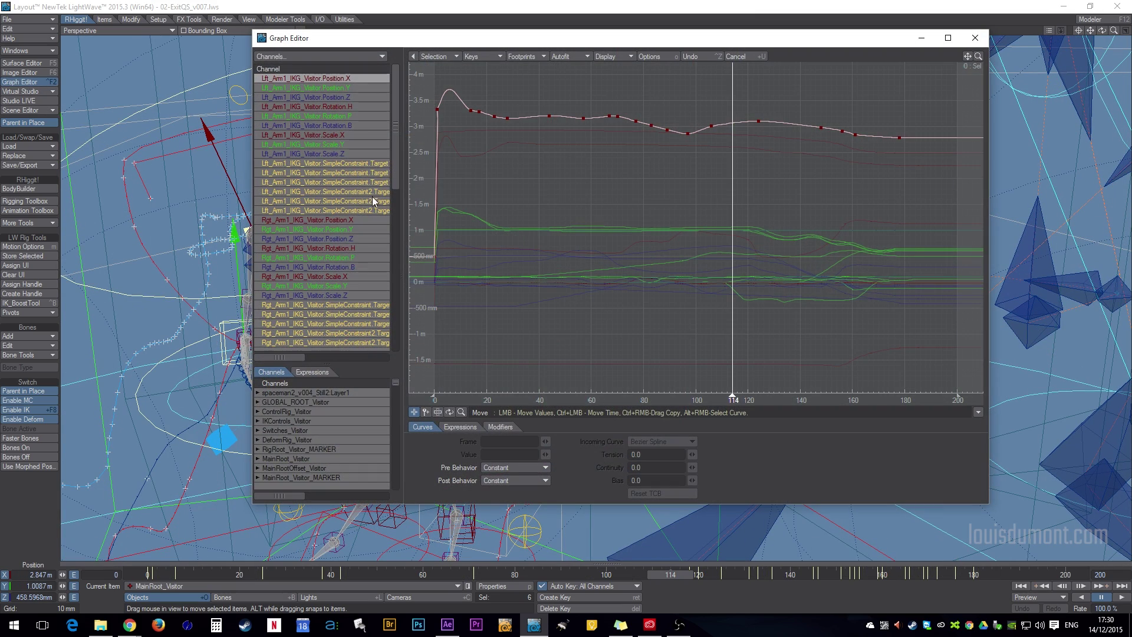
pyautogui.moveTo(397, 304); pyautogui.dragTo(400, 342)
pyautogui.keyDown('shift'); pyautogui.click(347, 341); pyautogui.keyUp('shift')
pyautogui.keyDown('ctrl'); pyautogui.keyDown('alt'); pyautogui.moveTo(764, 239); pyautogui.dragTo(977, 104); pyautogui.keyUp('alt'); pyautogui.keyUp('ctrl')
pyautogui.scroll(-3, 772, 201)
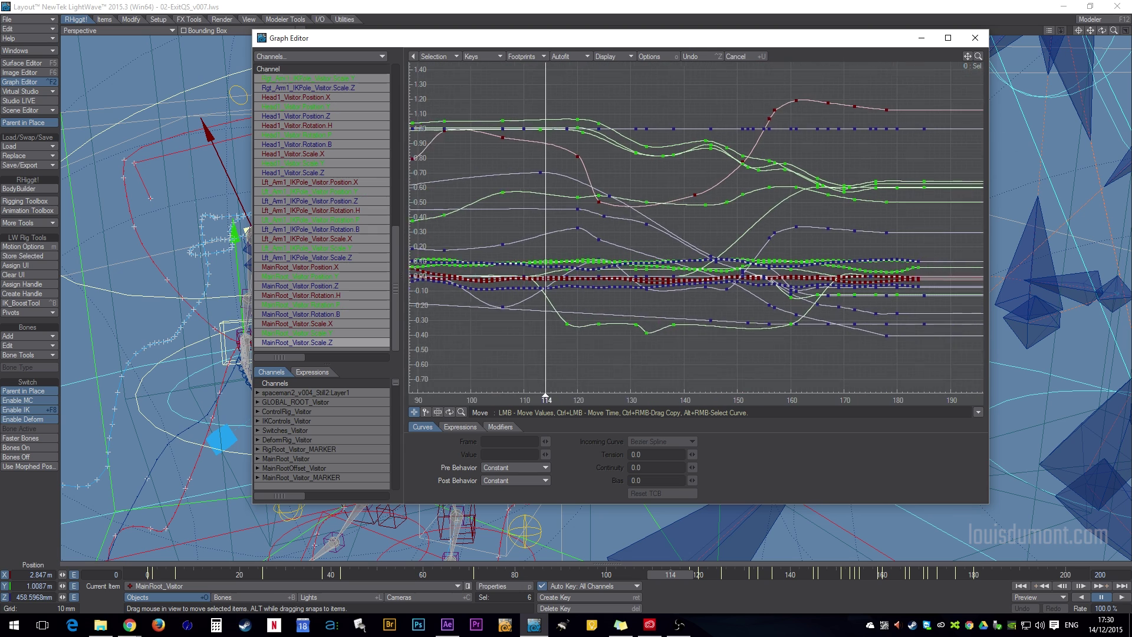
pyautogui.moveTo(689, 42); pyautogui.dragTo(599, 49)
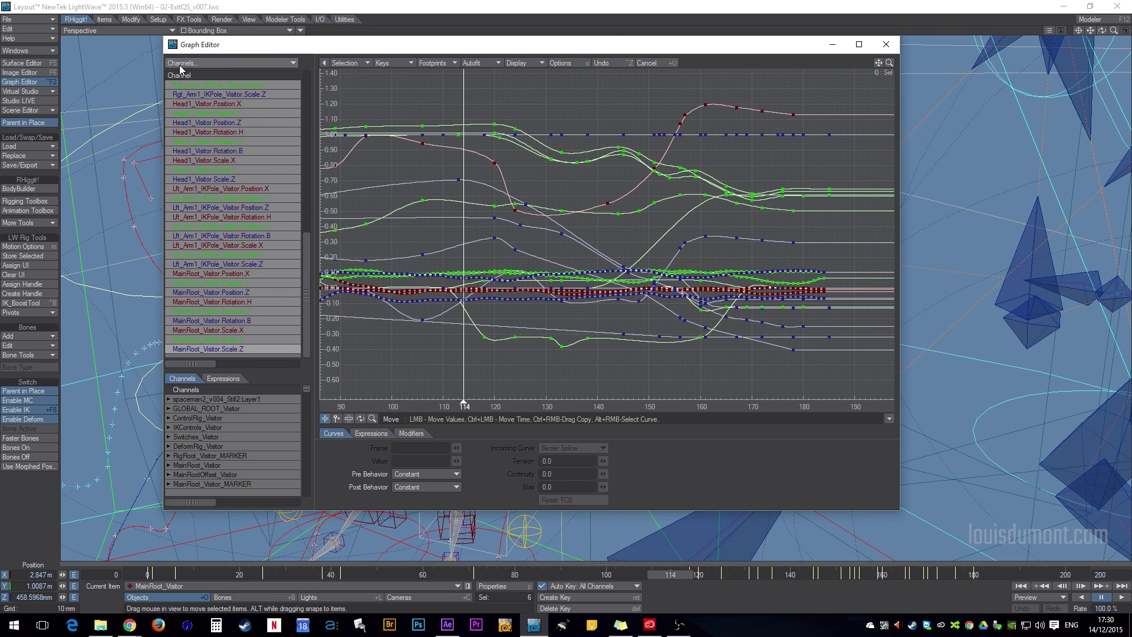
# Step: Filter the channel list to the position channels only and select all of them
pyautogui.click(198, 64)
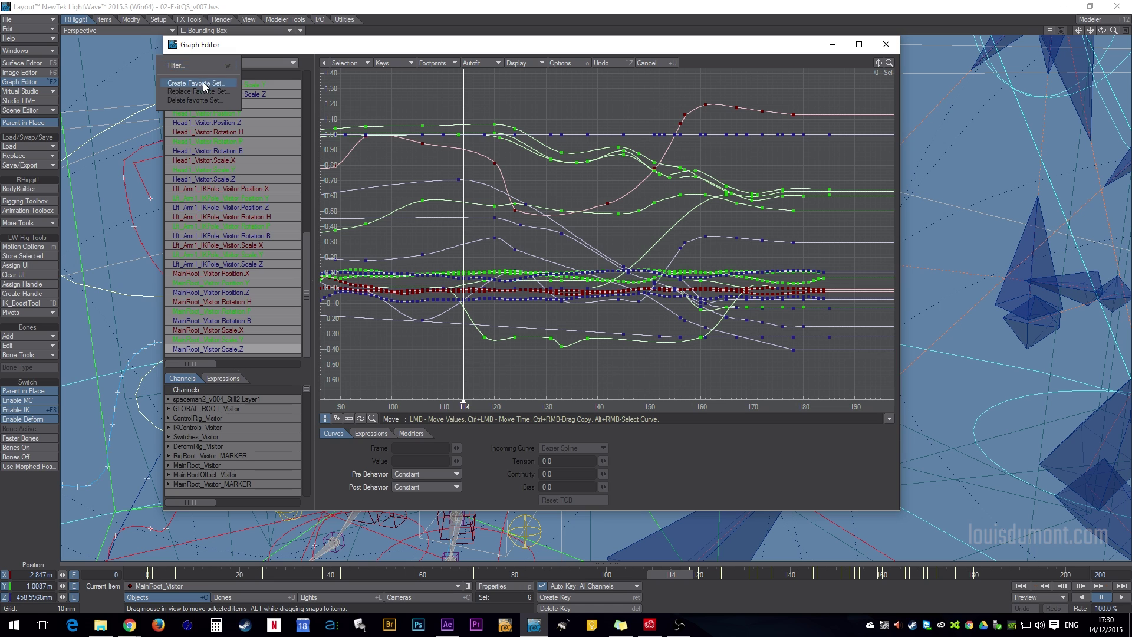
pyautogui.click(199, 66)
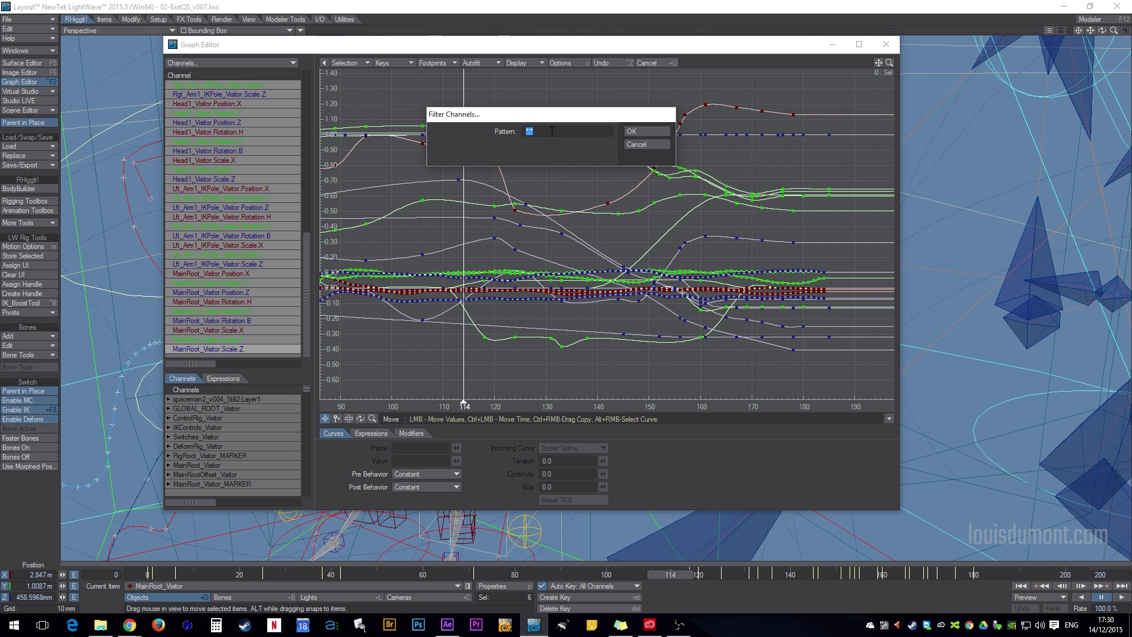
pyautogui.write('*')
pyautogui.moveTo(569, 116); pyautogui.dragTo(804, 153)
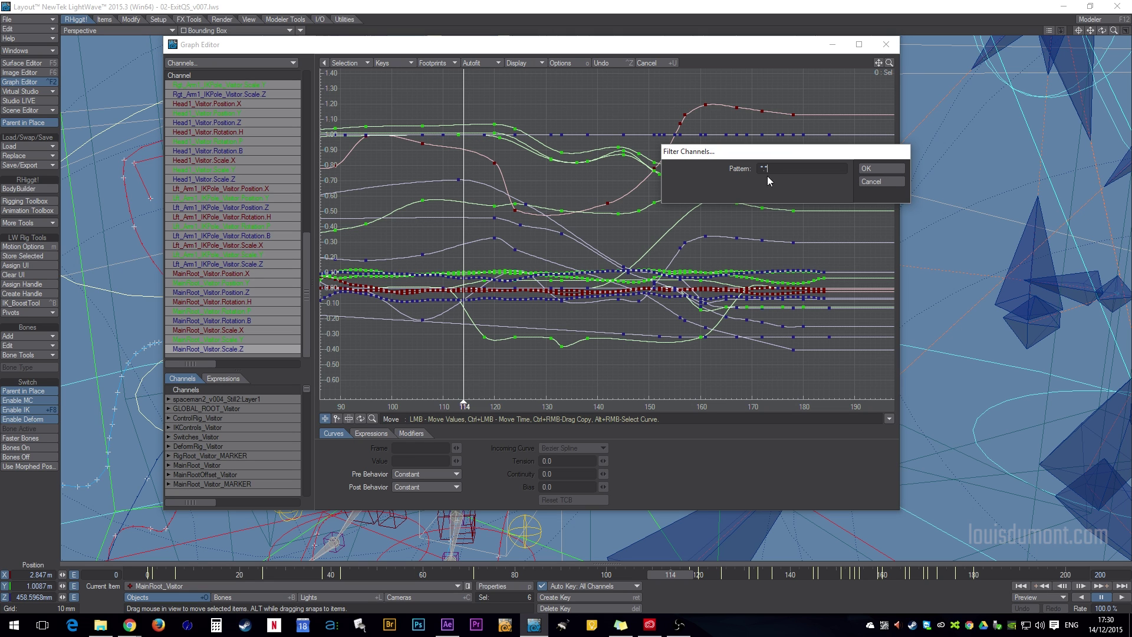
pyautogui.write('.')
pyautogui.write('*')
pyautogui.press('Return')
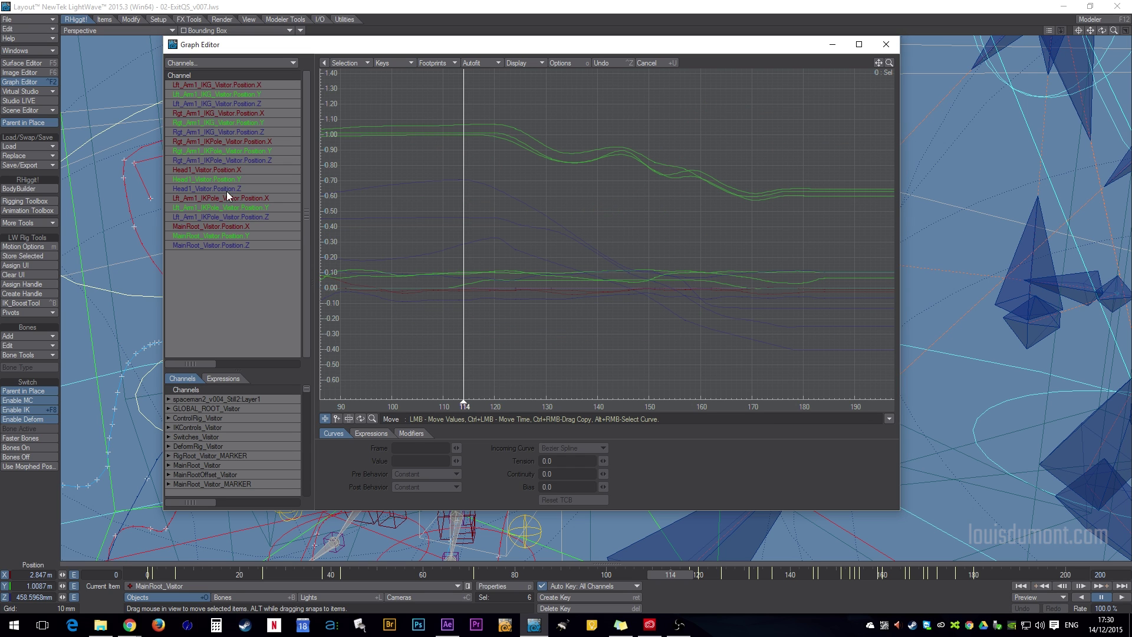
pyautogui.click(248, 247)
pyautogui.keyDown('shift'); pyautogui.click(259, 86); pyautogui.keyUp('shift')
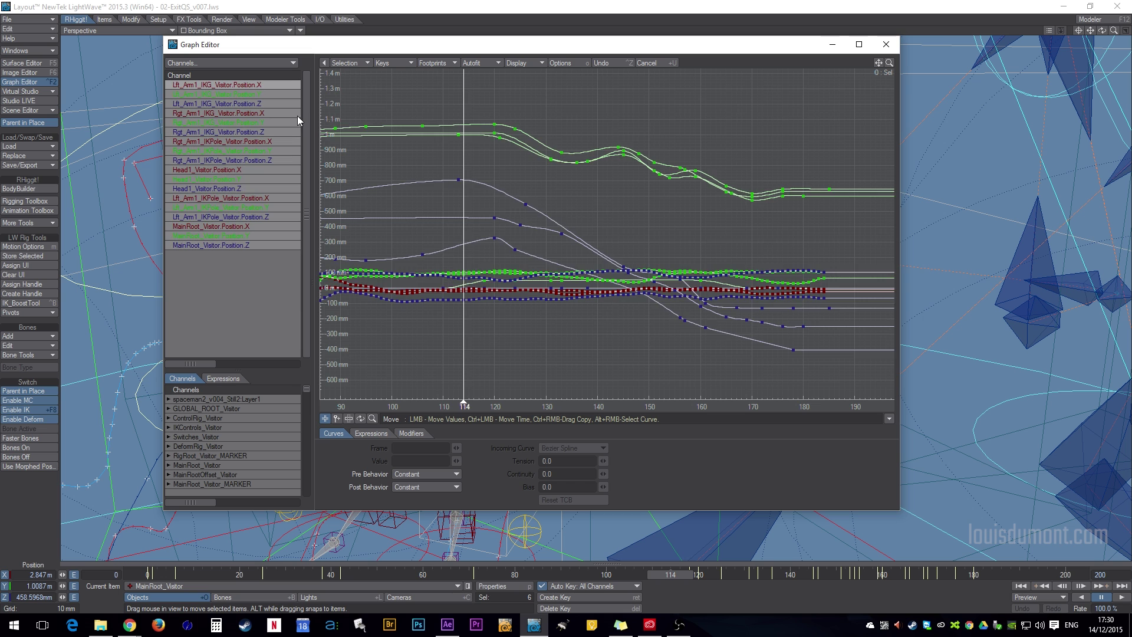
pyautogui.keyDown('ctrl'); pyautogui.keyDown('alt'); pyautogui.moveTo(427, 171); pyautogui.dragTo(404, 157); pyautogui.keyUp('alt'); pyautogui.keyUp('ctrl')
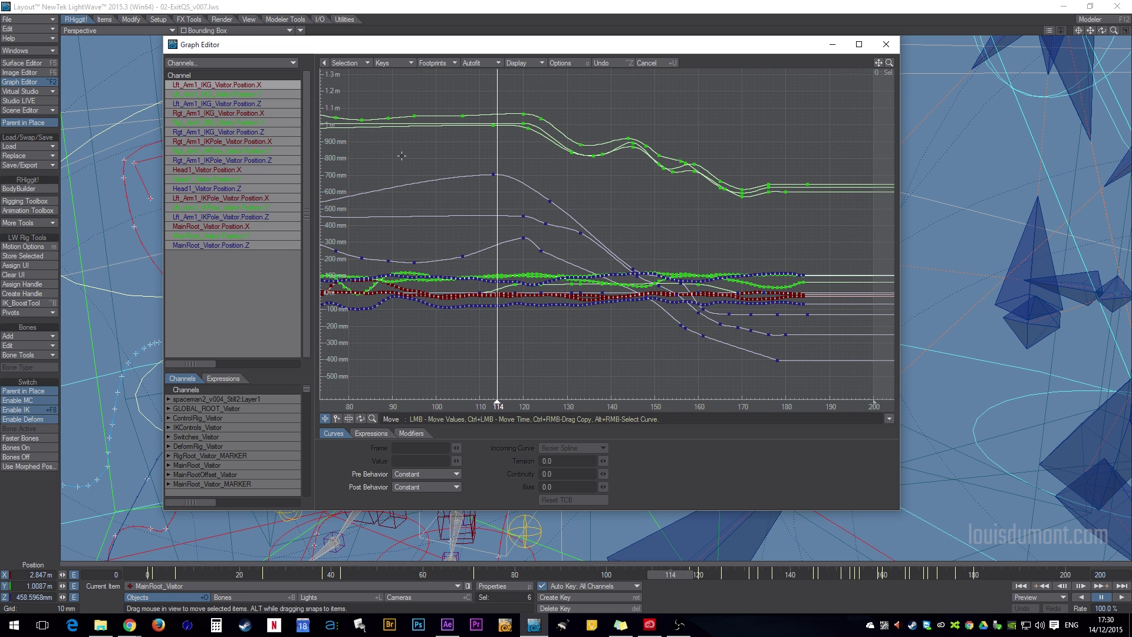
# Step: Narrow the channel filter to the Position.Y channels and select all of the listed curves
pyautogui.hotkey('ctrl', 'f')
pyautogui.moveTo(770, 168); pyautogui.dragTo(764, 168)
pyautogui.write('.Y')
pyautogui.press('Return')
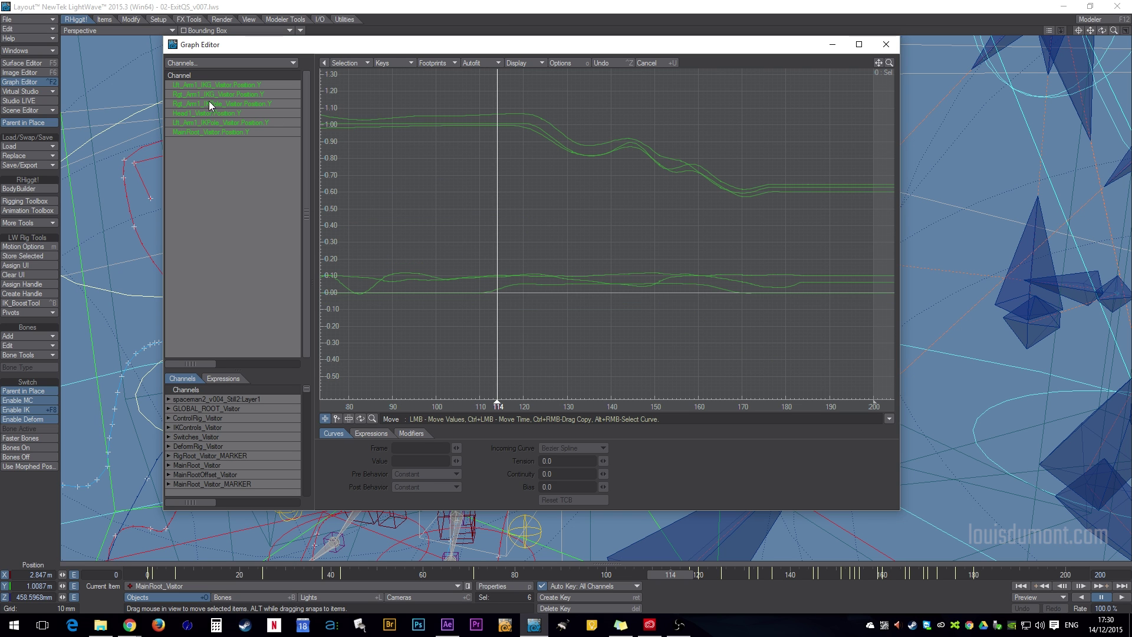
pyautogui.click(240, 131)
pyautogui.keyDown('shift'); pyautogui.click(245, 86); pyautogui.keyUp('shift')
pyautogui.press('a')
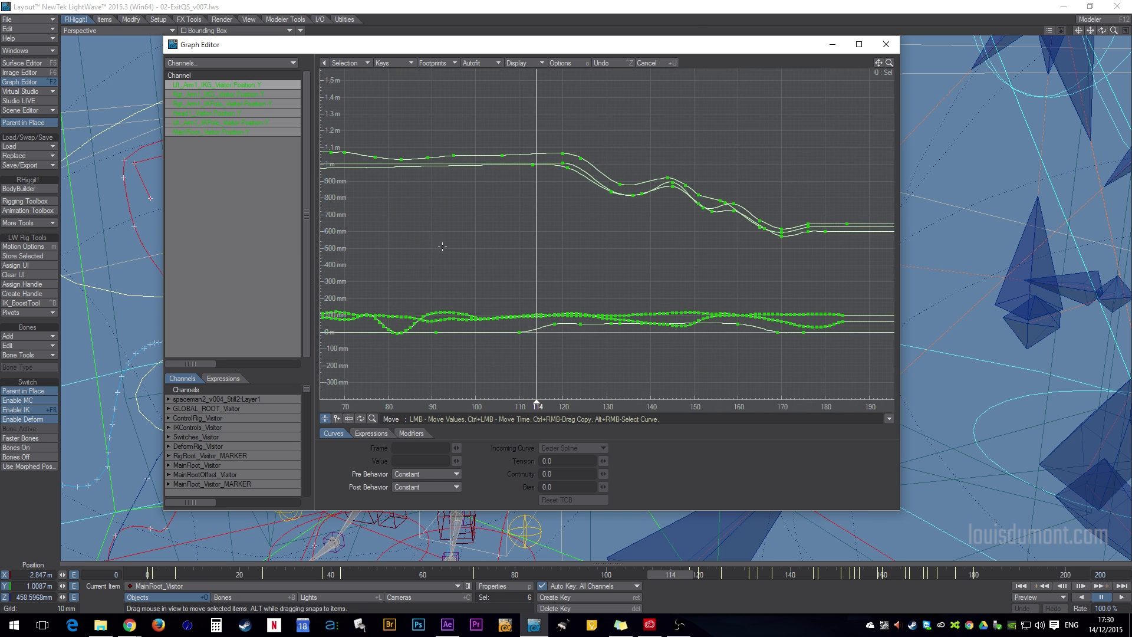
# Step: Reselect all the Position.Y channels and save them as a favorite set named Y_Ani
pyautogui.click(233, 198)
pyautogui.click(247, 132)
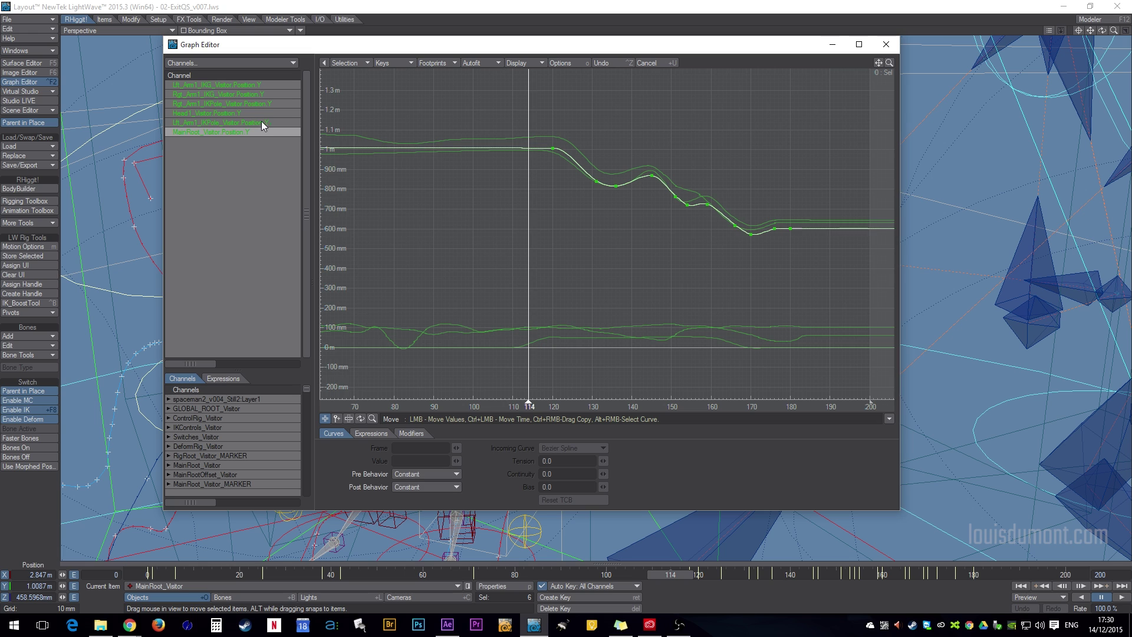
pyautogui.keyDown('shift'); pyautogui.click(287, 87); pyautogui.keyUp('shift')
pyautogui.click(292, 64)
pyautogui.click(296, 81)
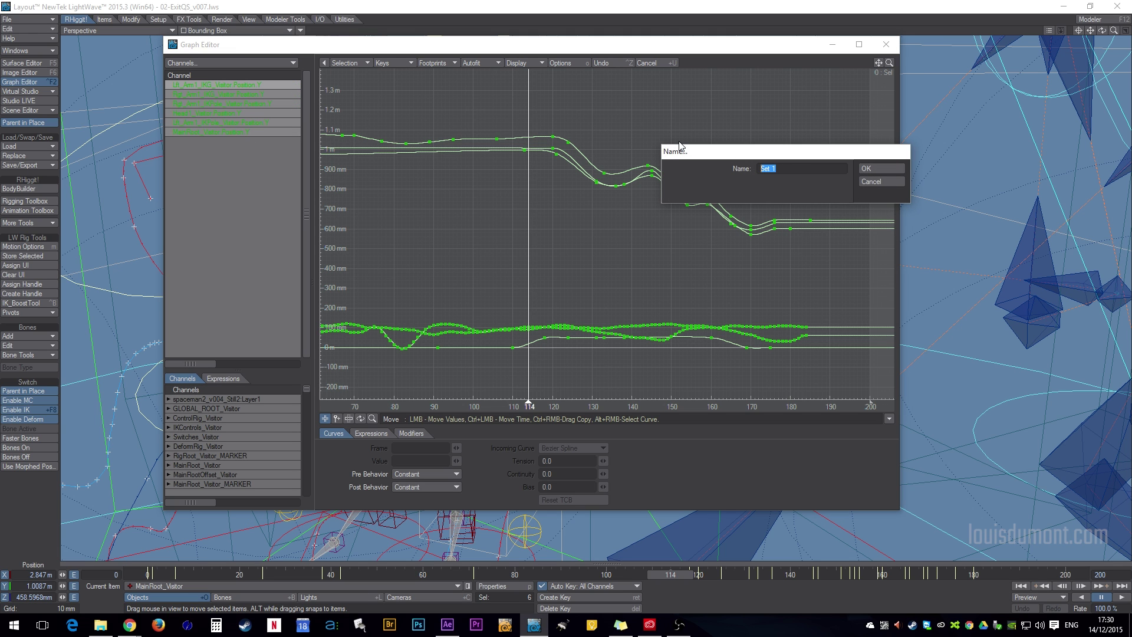
pyautogui.write('Y_Ani')
pyautogui.press('Return')
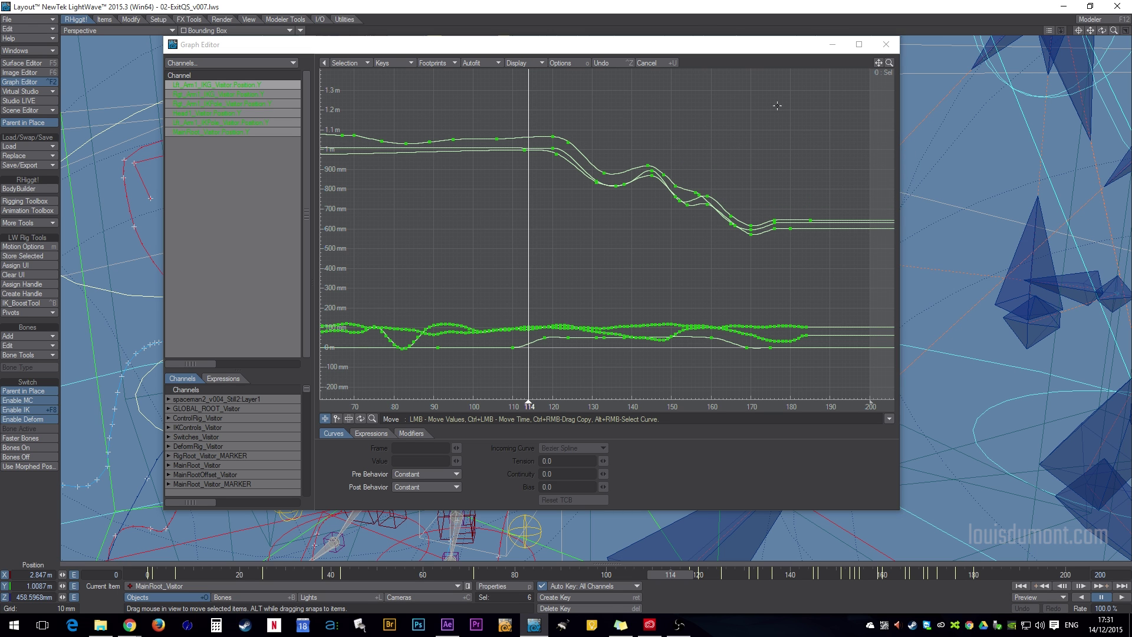
# Step: Close and reopen the Graph Editor, then recall the Y_Ani favorite set of channels
pyautogui.click(886, 45)
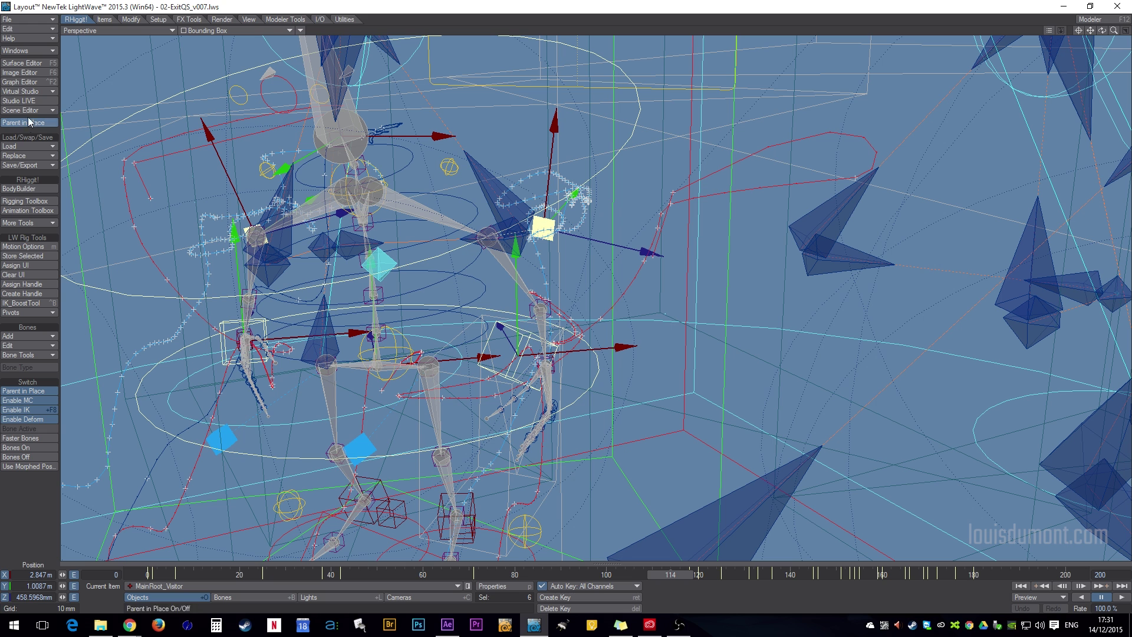
pyautogui.click(24, 82)
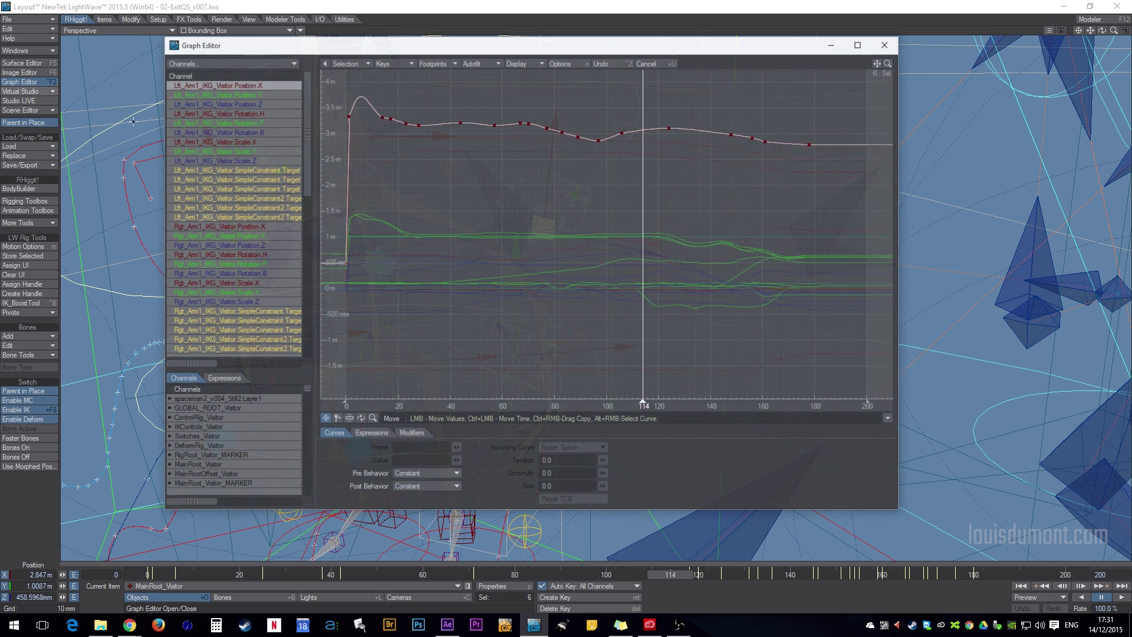
pyautogui.click(257, 322)
pyautogui.click(276, 64)
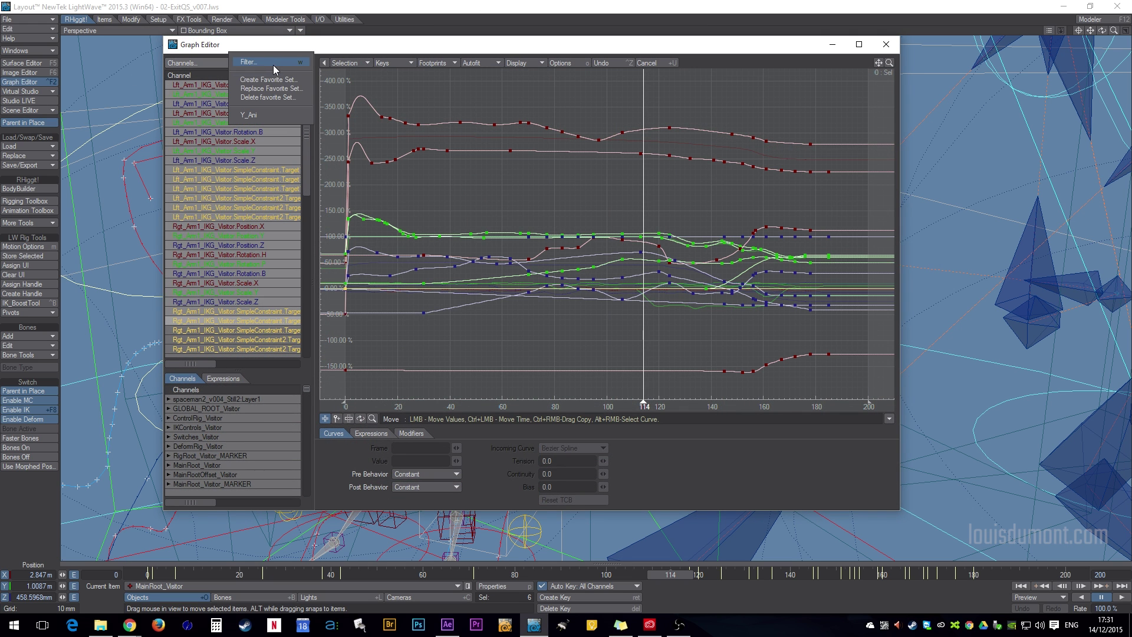
pyautogui.click(284, 115)
pyautogui.keyDown('shift'); pyautogui.click(278, 130); pyautogui.keyUp('shift')
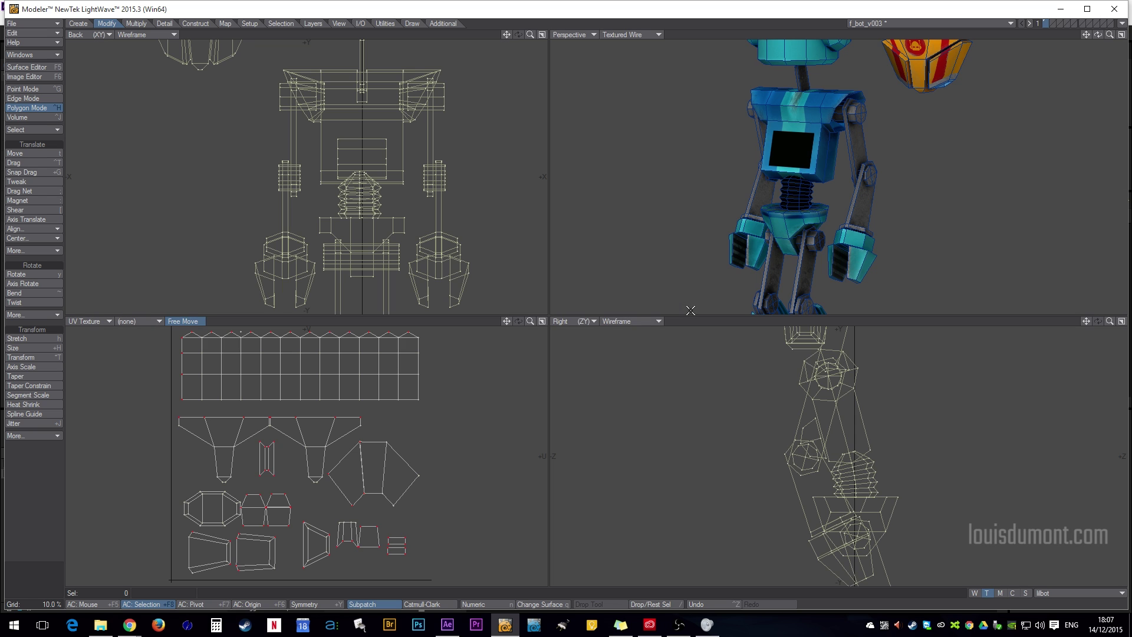
# Step: In Modeler, fit the robot model in the views and choose the fbot texture map for the UV view
pyautogui.press('a')
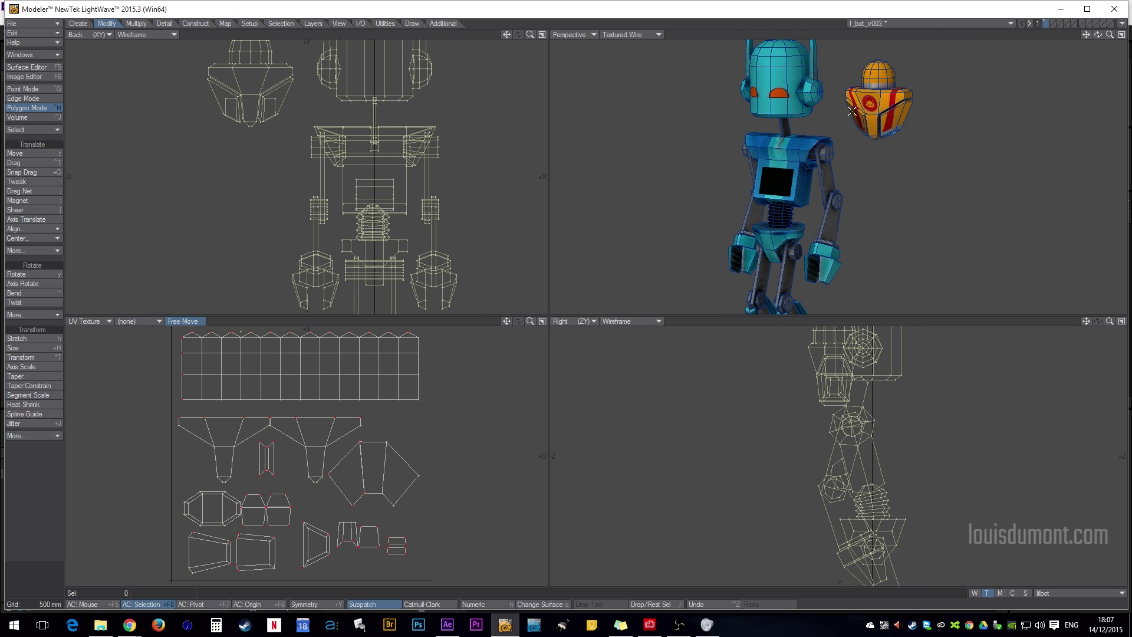
pyautogui.press('a')
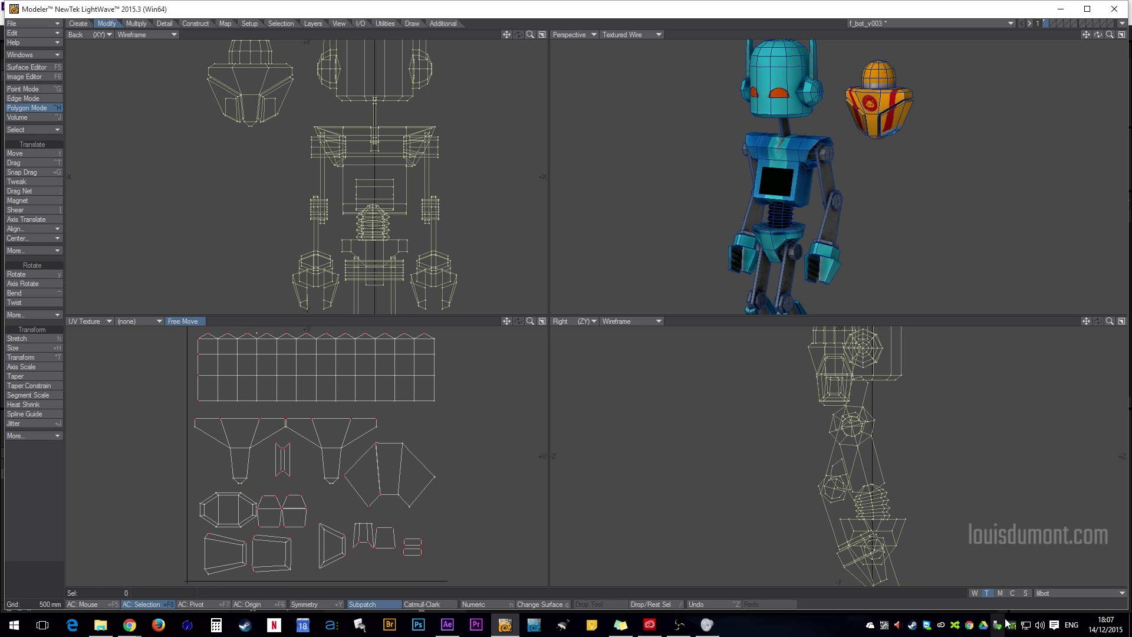
pyautogui.click(1047, 593)
pyautogui.click(1048, 584)
pyautogui.moveTo(290, 453)
pyautogui.mouseDown()
pyautogui.moveTo(284, 465)
pyautogui.moveTo(331, 423)
pyautogui.moveTo(285, 360)
pyautogui.mouseUp()
pyautogui.click(44, 524)
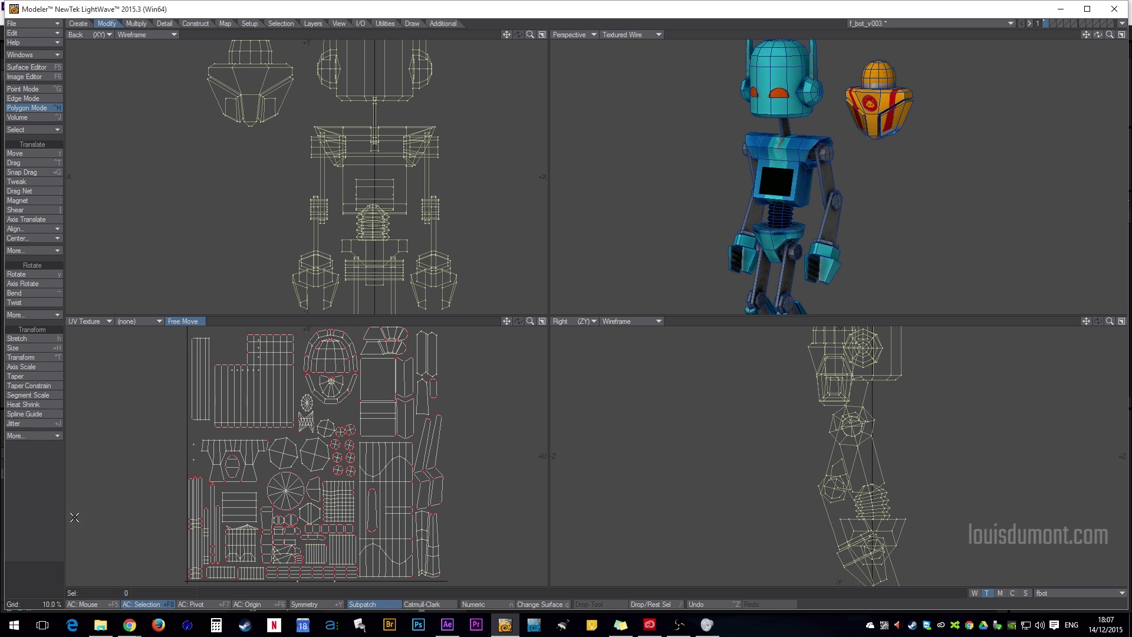
pyautogui.keyDown('alt'); pyautogui.moveTo(366, 448); pyautogui.dragTo(357, 449); pyautogui.keyUp('alt')
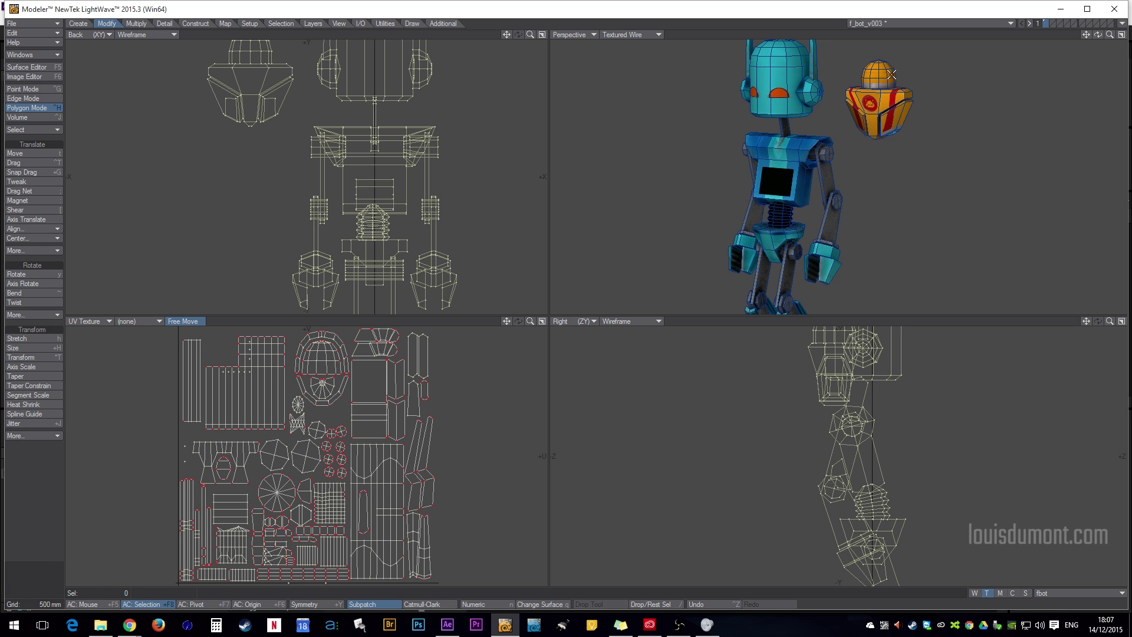
# Step: Open the Vertex Maps panel and move it clear of the tool list
pyautogui.moveTo(886, 72); pyautogui.dragTo(873, 106)
pyautogui.click(18, 505)
pyautogui.press('a')
pyautogui.click(23, 54)
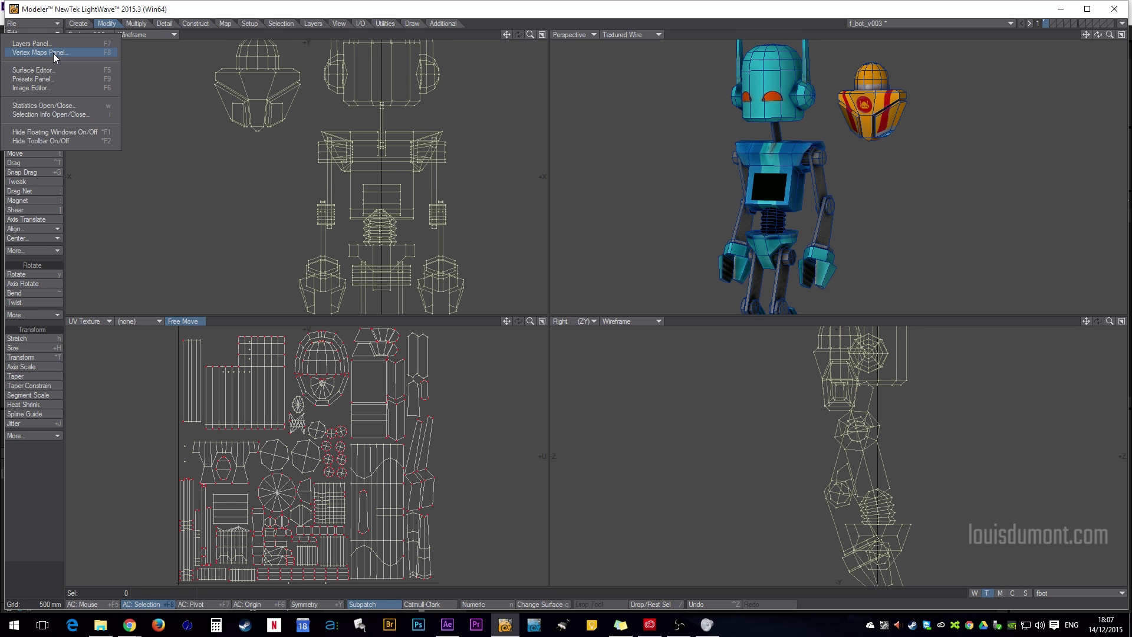
pyautogui.click(57, 53)
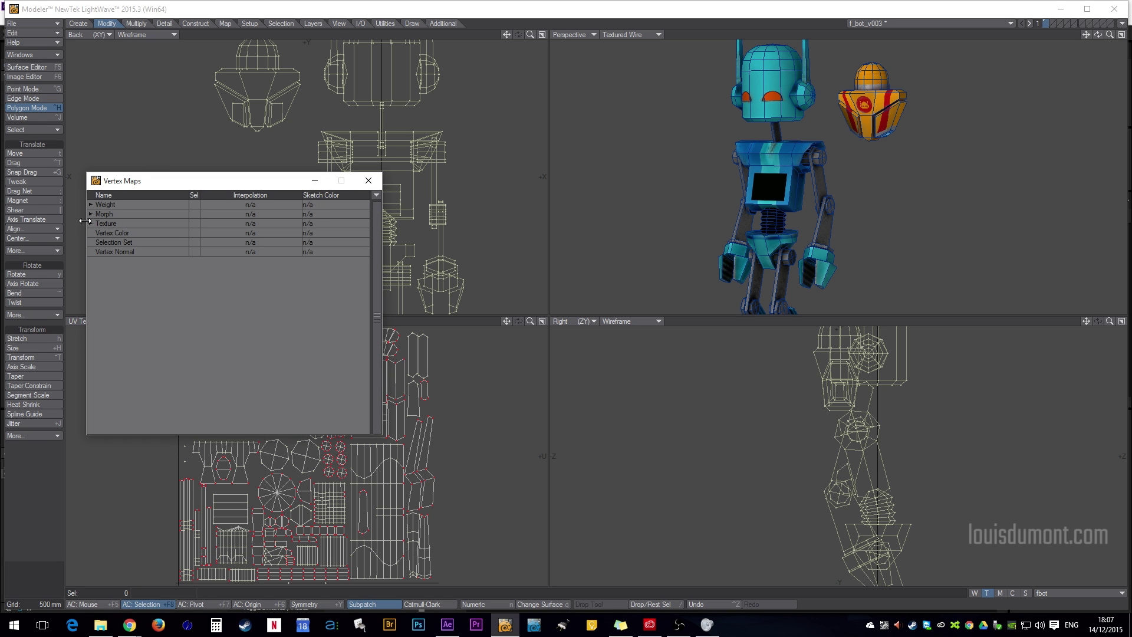
pyautogui.moveTo(118, 184); pyautogui.dragTo(161, 159)
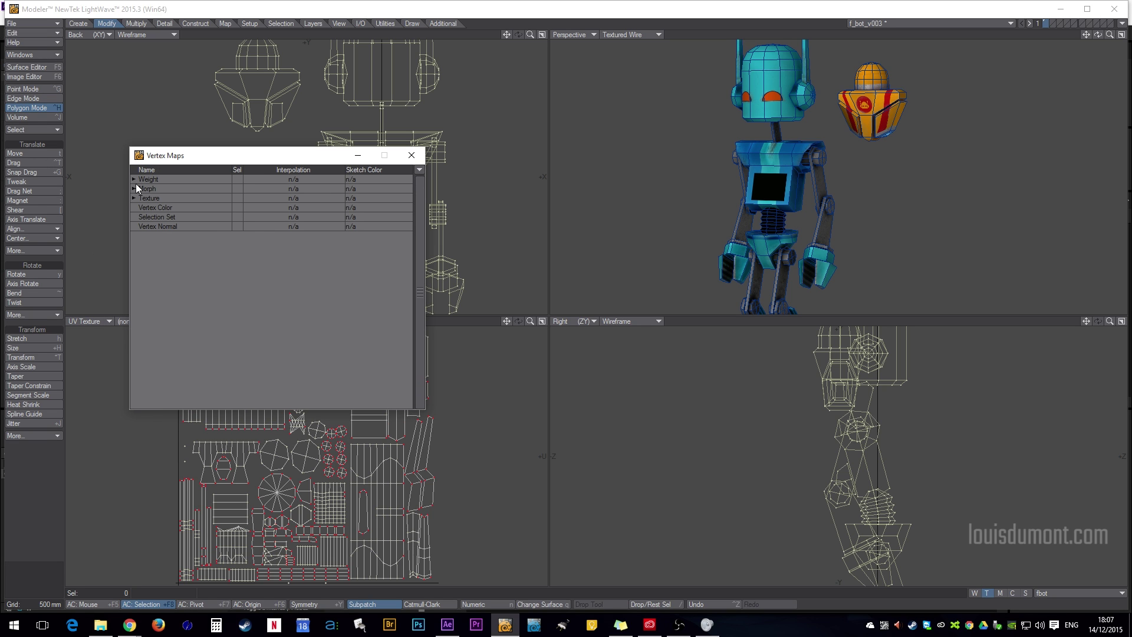
# Step: Copy the smaller robot's texture map, listed below fbot, to a new vertex map named Both Robots
pyautogui.click(134, 197)
pyautogui.click(161, 217)
pyautogui.rightClick(160, 219)
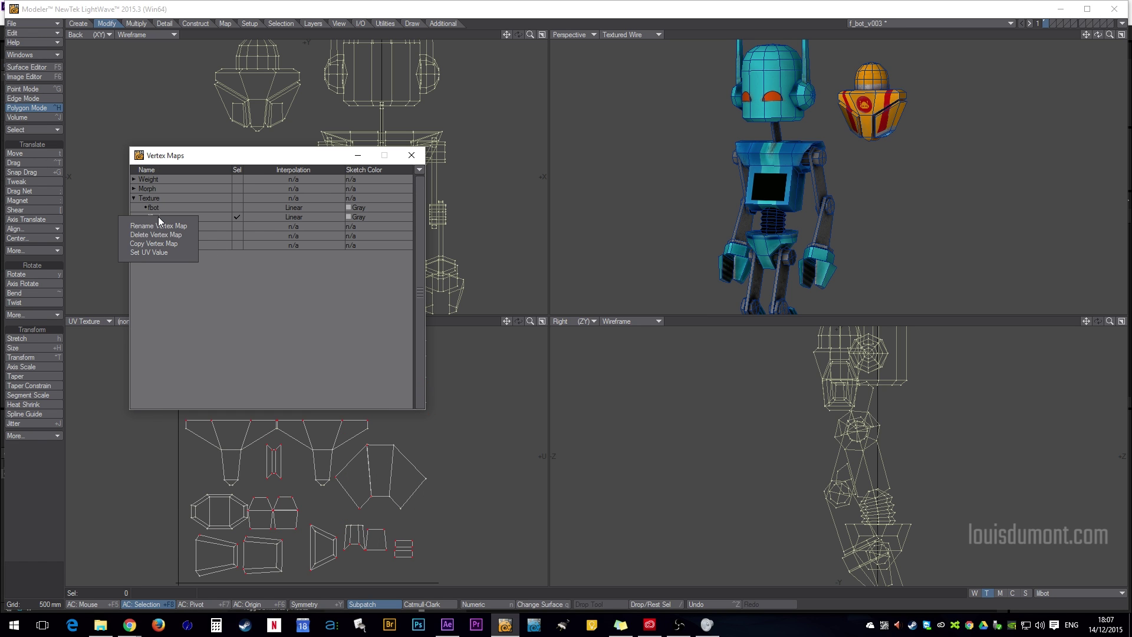
pyautogui.click(174, 244)
pyautogui.click(412, 207)
pyautogui.moveTo(413, 207); pyautogui.dragTo(358, 207)
pyautogui.write('Both')
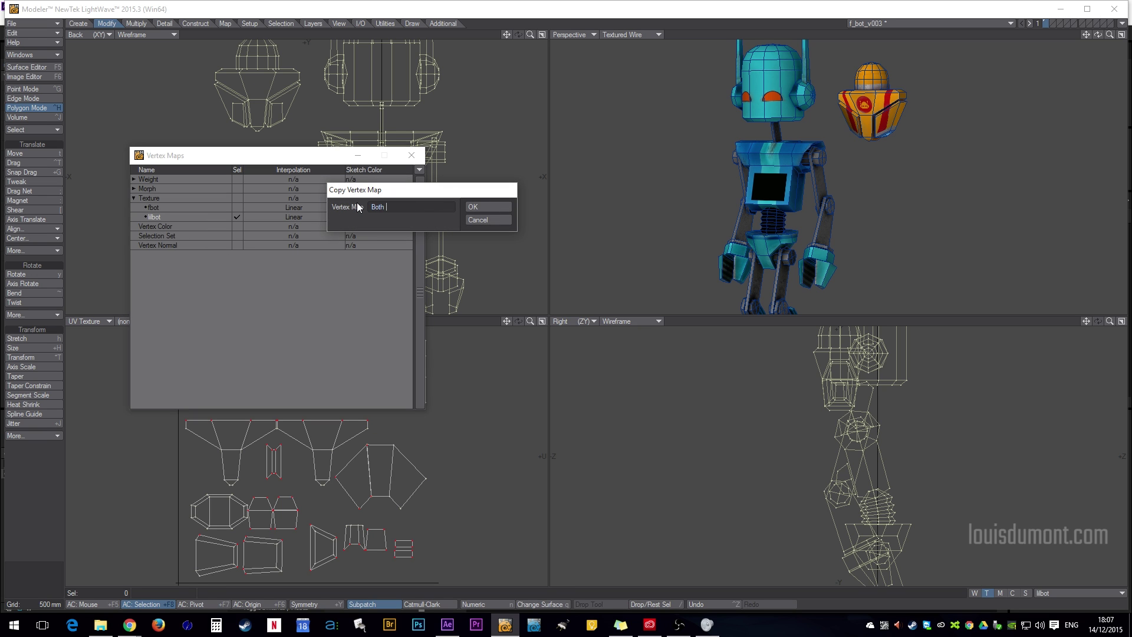
pyautogui.write(' Robots')
pyautogui.press('Return')
# Step: Move the Vertex Maps panel clear of the UV view and compare the layouts of the listed texture maps
pyautogui.click(193, 210)
pyautogui.moveTo(280, 157); pyautogui.dragTo(615, 108)
pyautogui.click(489, 169)
pyautogui.click(493, 178)
pyautogui.click(505, 161)
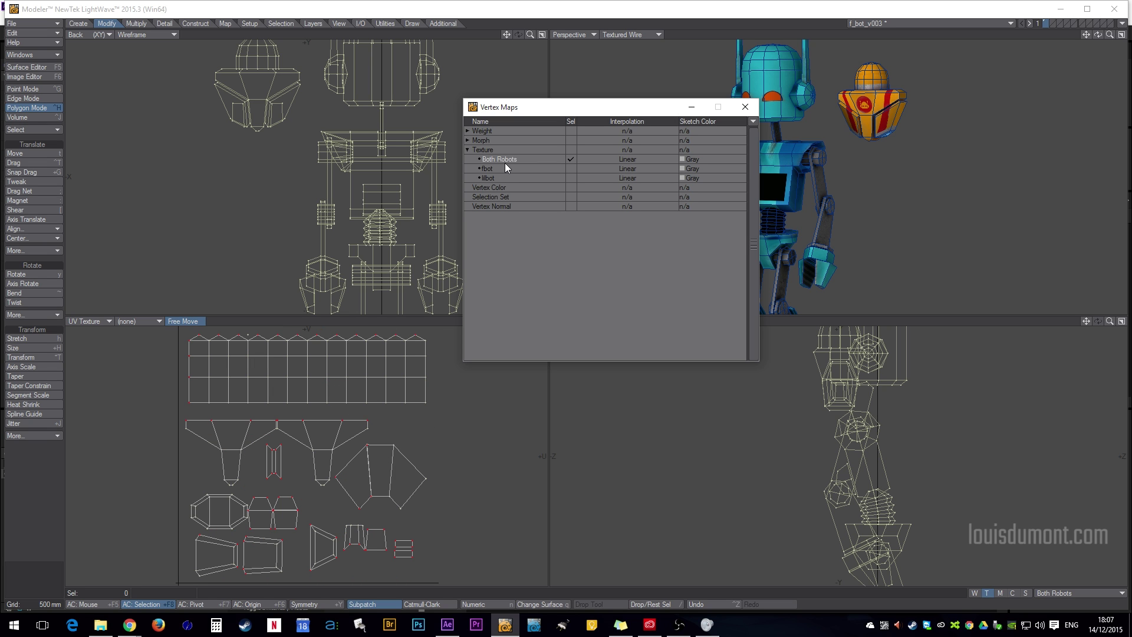
# Step: Copy the fbot texture map into the existing Both Robots map and inspect the combined UV layout up close
pyautogui.click(504, 168)
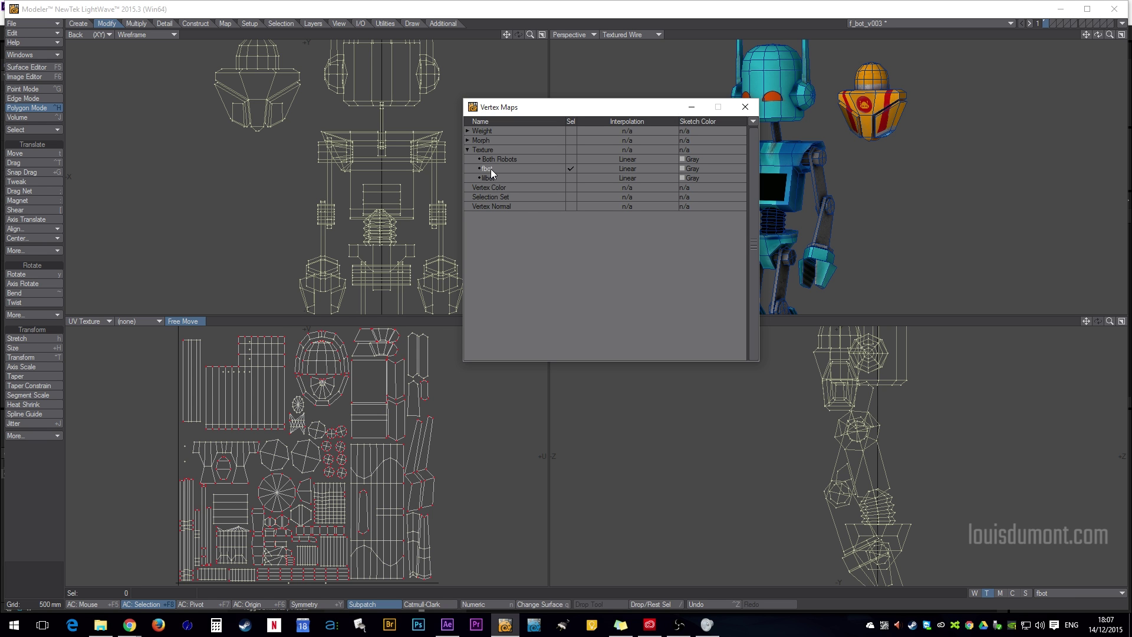
pyautogui.rightClick(491, 169)
pyautogui.click(496, 194)
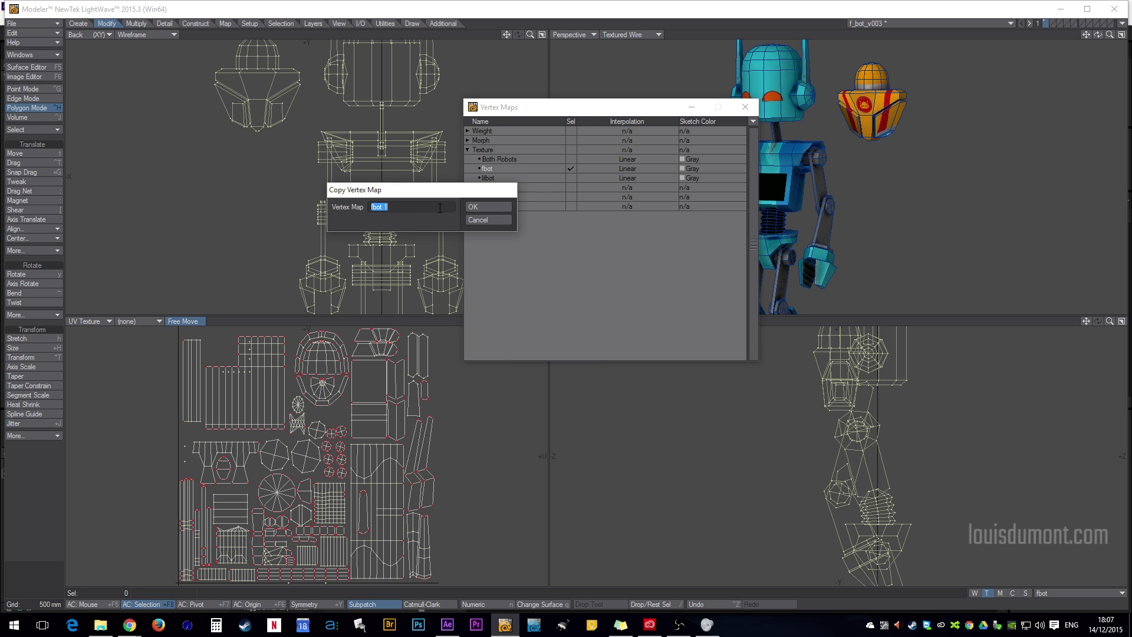
pyautogui.write('Both Robots')
pyautogui.click(493, 207)
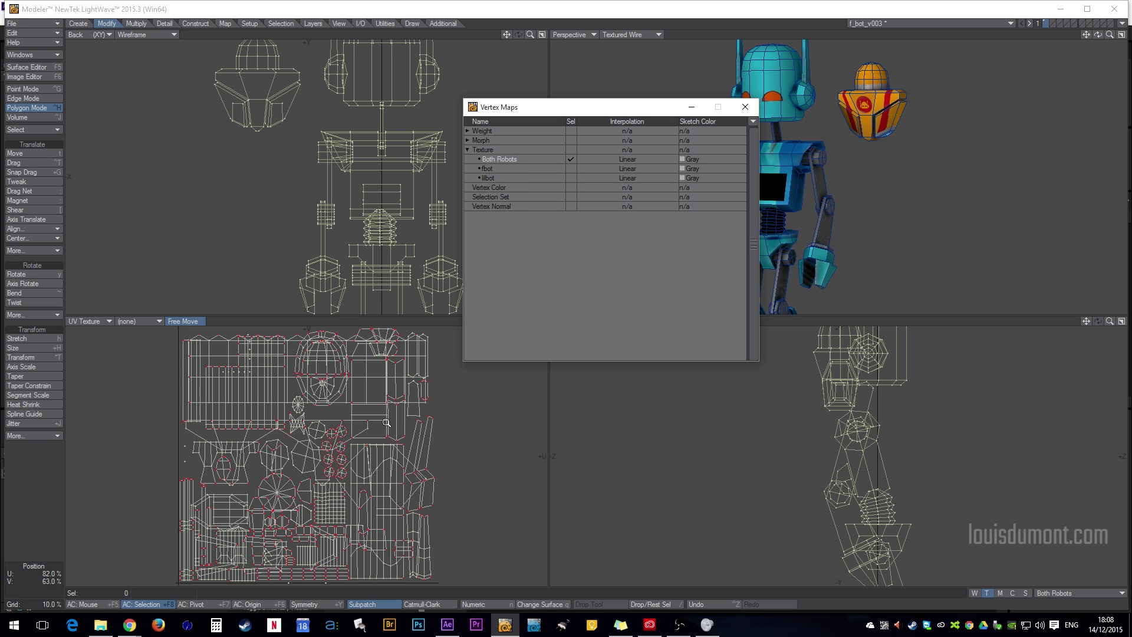
pyautogui.scroll(3, 430, 427)
pyautogui.scroll(1, 429, 428)
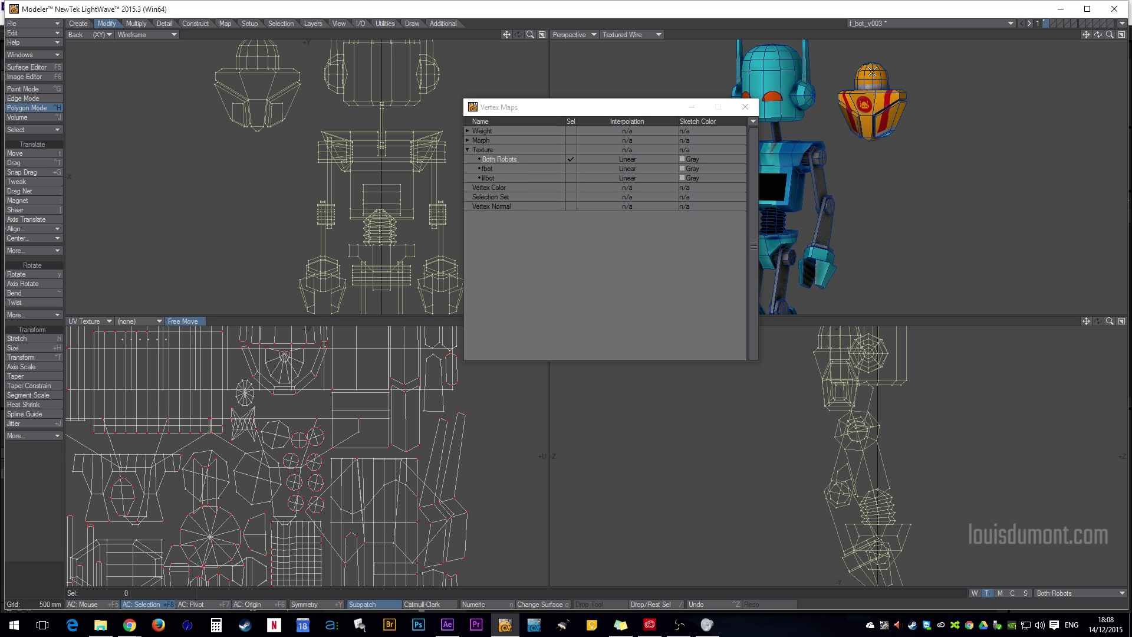
pyautogui.moveTo(863, 69)
pyautogui.mouseDown(button='right')
pyautogui.moveTo(956, 68)
pyautogui.moveTo(908, 47)
pyautogui.mouseUp(button='right')
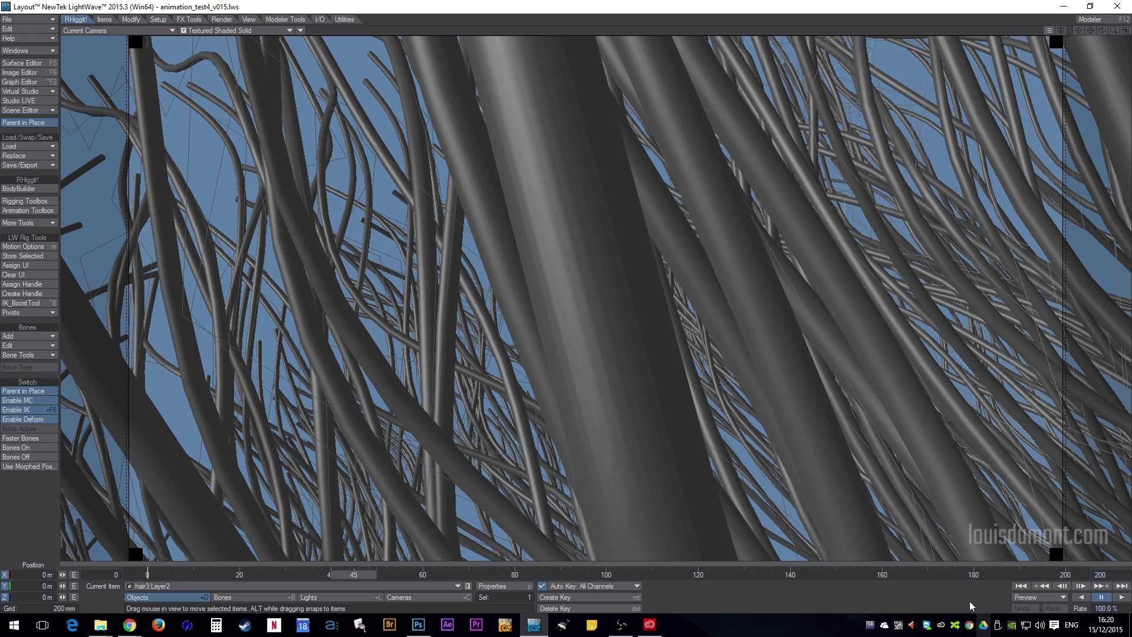
# Step: In Layout, set the preview options to save files as QuickTime(.mov)
pyautogui.click(1037, 598)
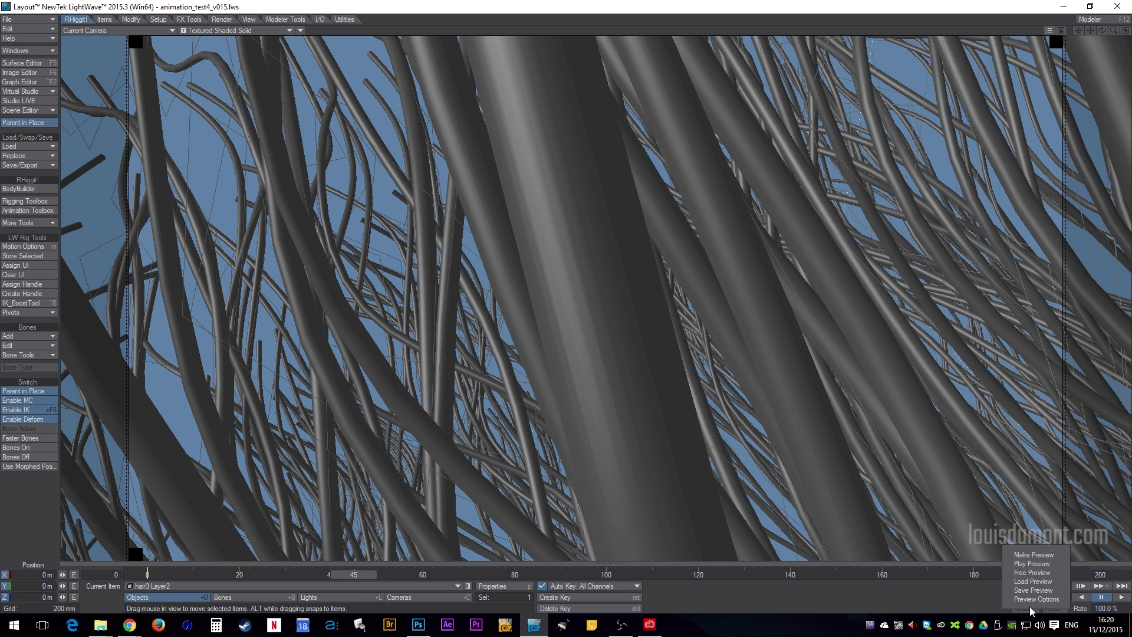
pyautogui.click(1037, 599)
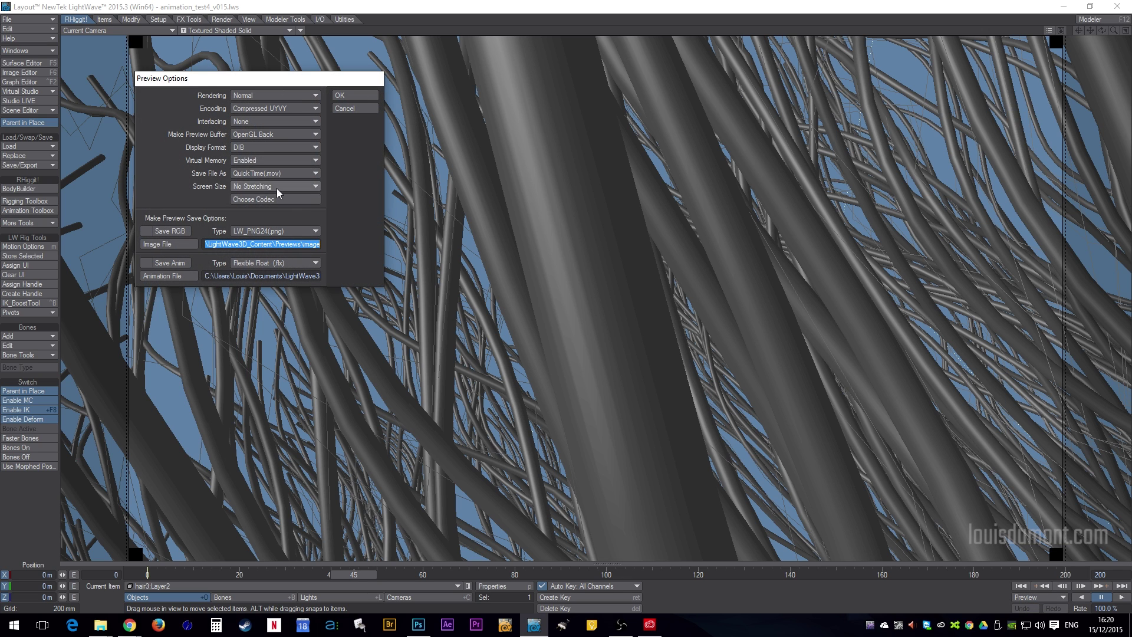
pyautogui.click(253, 173)
pyautogui.click(252, 176)
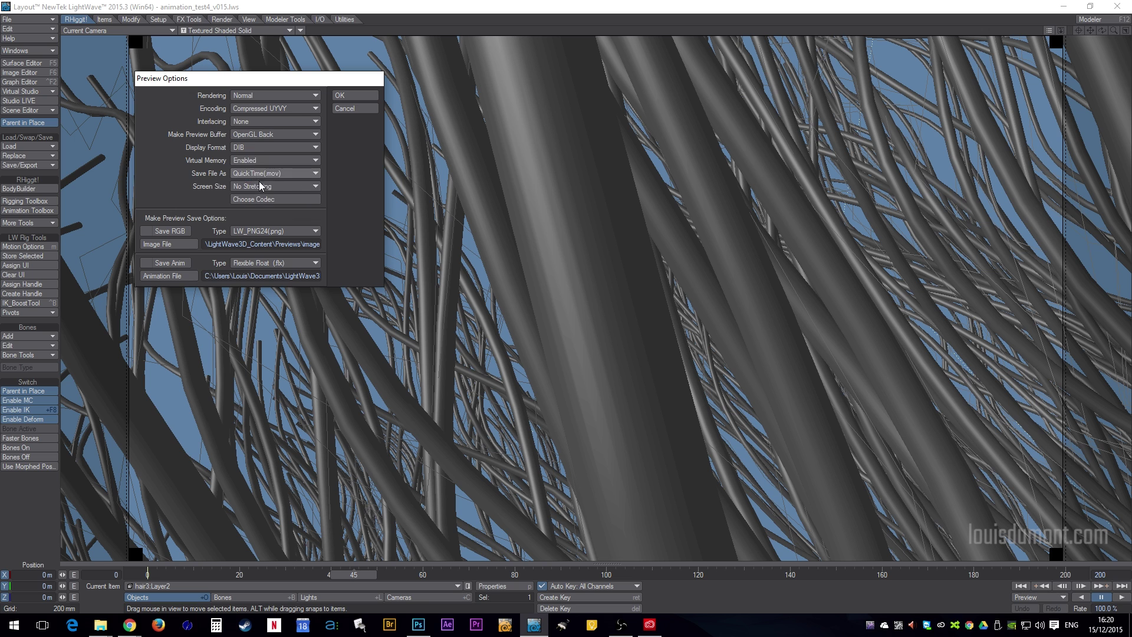
# Step: Choose H.264 as the compression type of the preview's QuickTime codec and accept the preview options
pyautogui.click(264, 199)
pyautogui.click(846, 204)
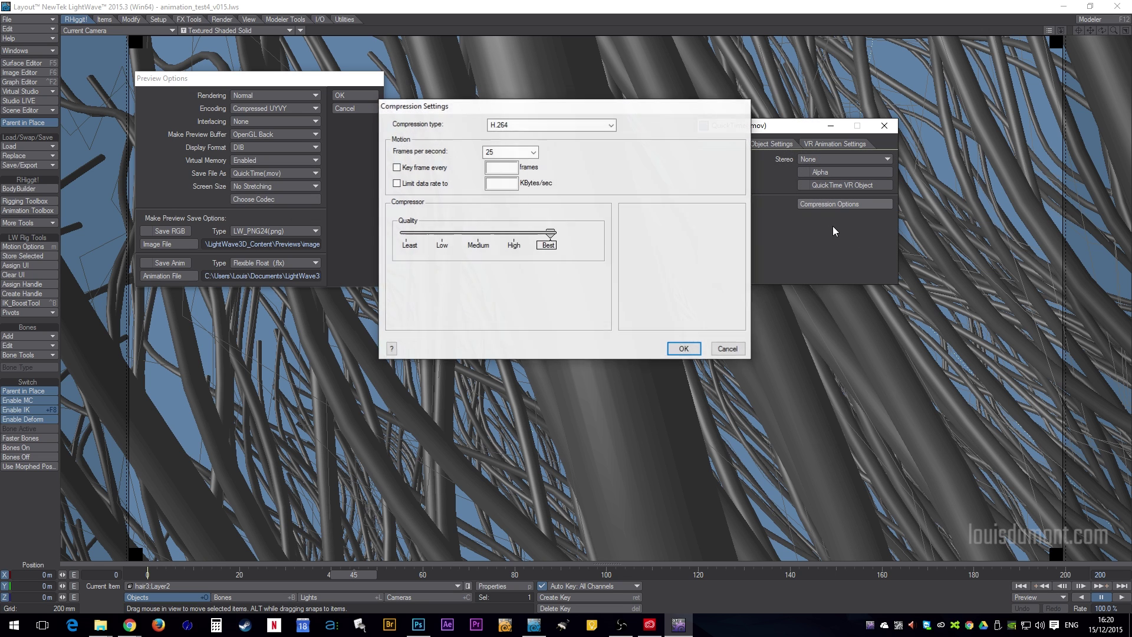
pyautogui.click(519, 125)
pyautogui.click(519, 250)
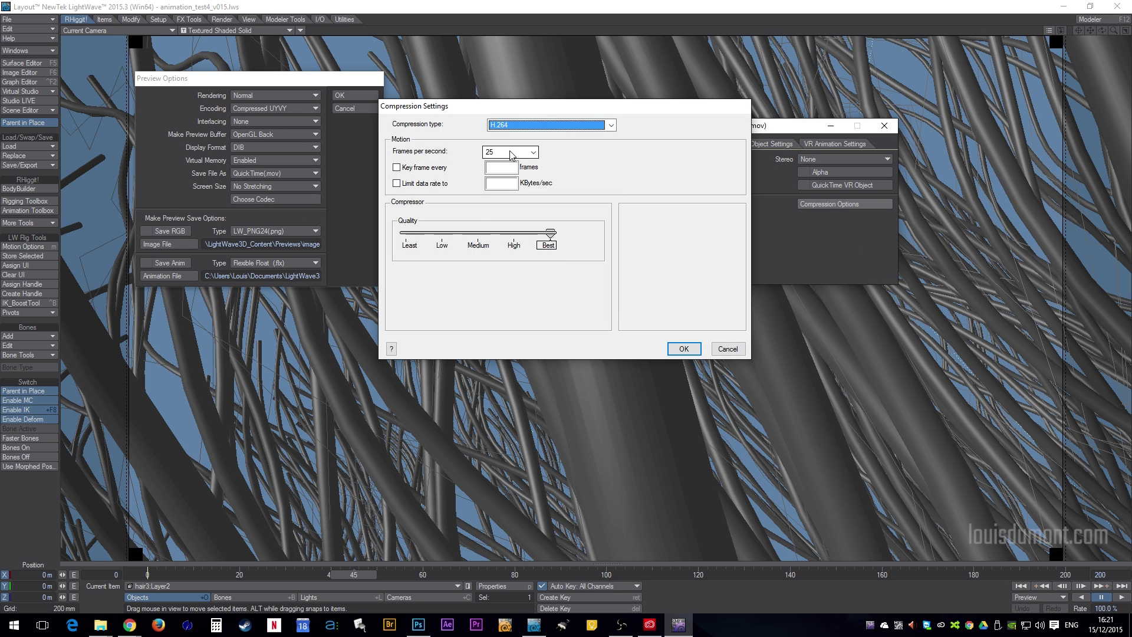
pyautogui.click(684, 348)
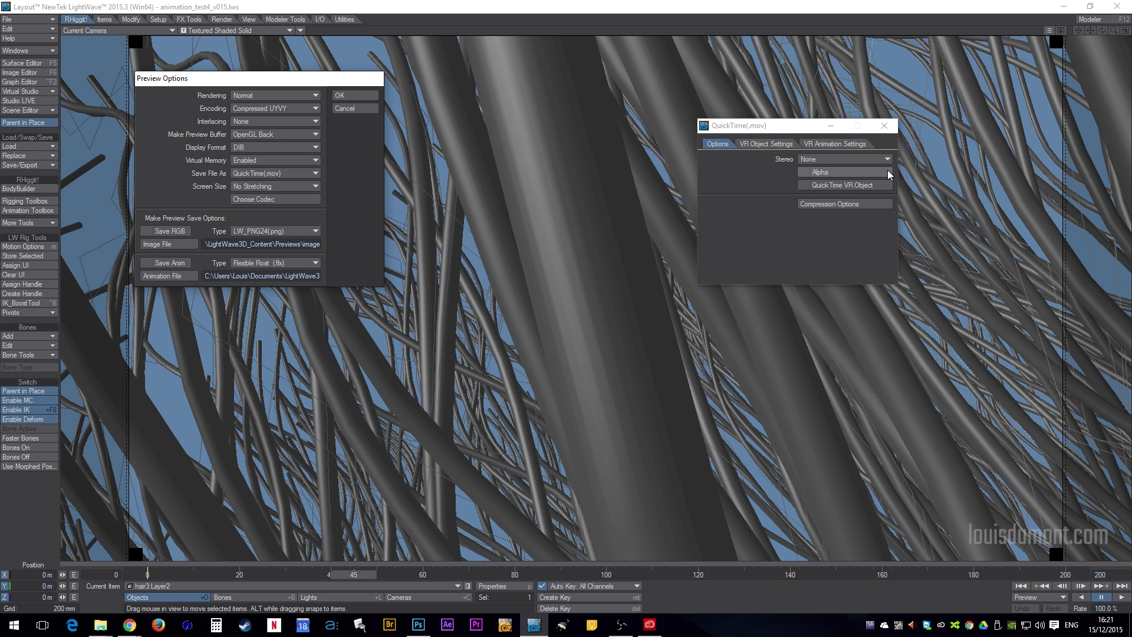
pyautogui.click(884, 125)
pyautogui.click(356, 96)
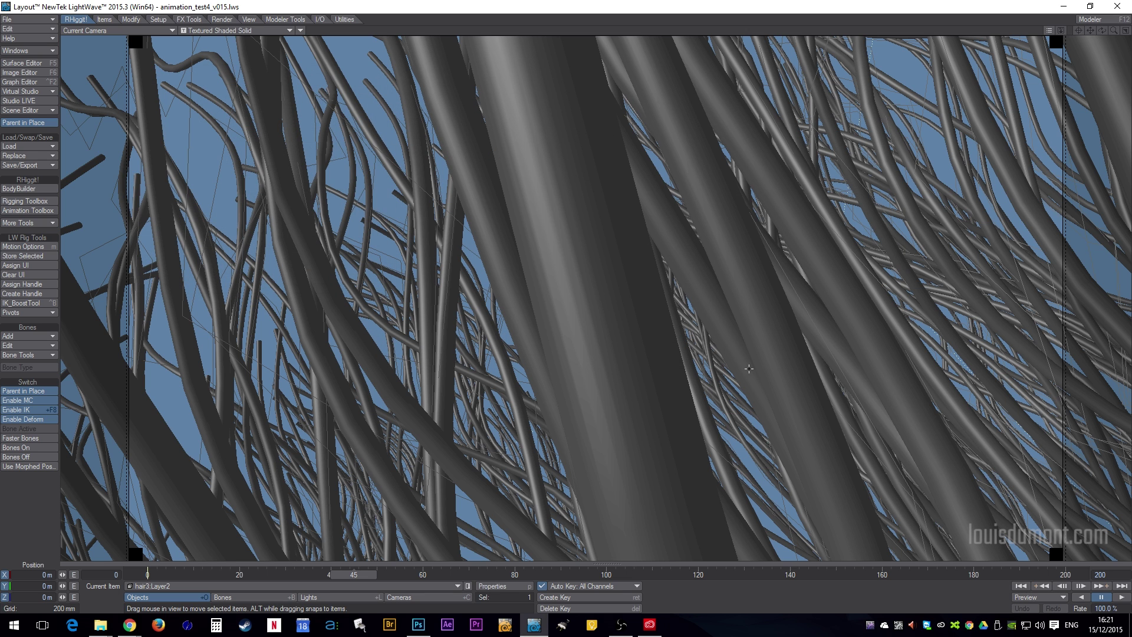
# Step: Reopen the preview options to check the QuickTime codec's compression settings, leaving them as they are
pyautogui.click(1052, 600)
pyautogui.click(1053, 602)
pyautogui.click(275, 199)
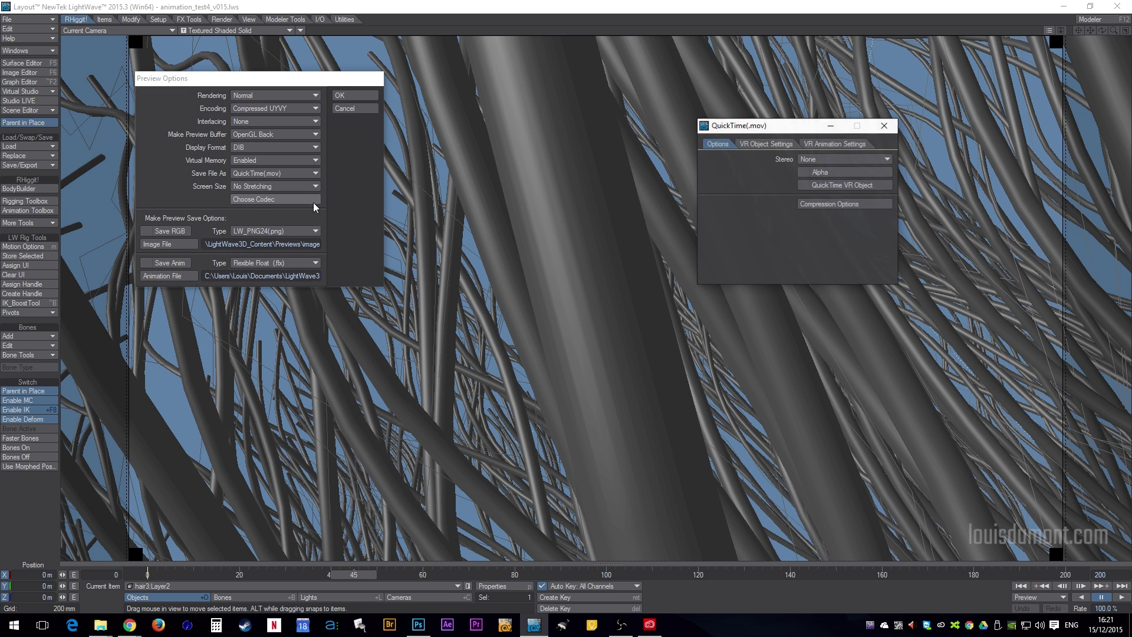
pyautogui.click(825, 204)
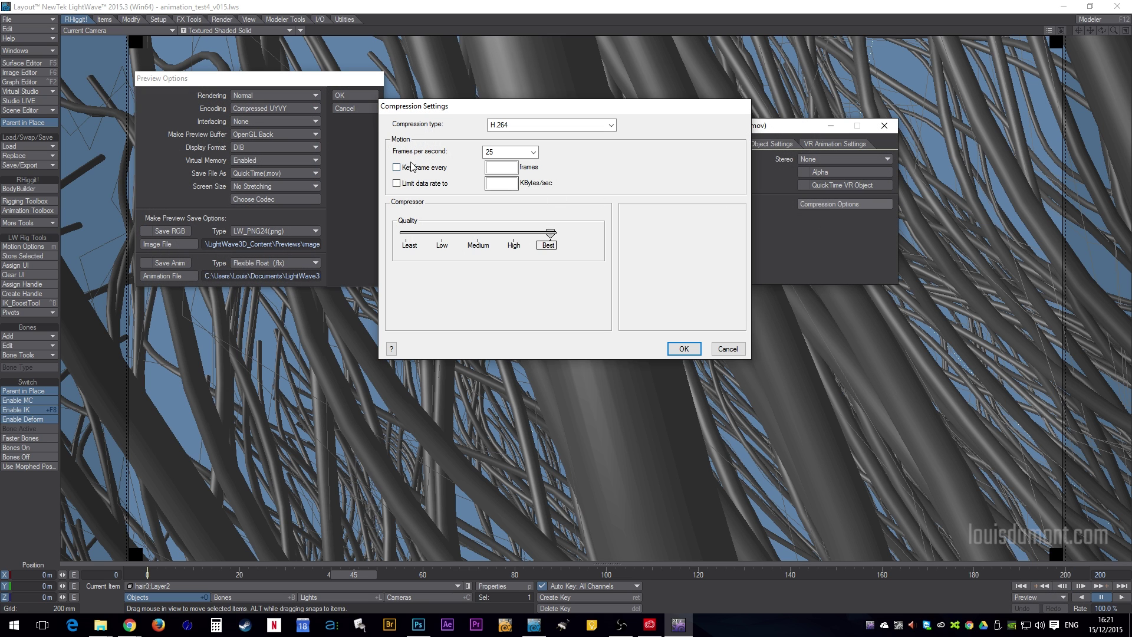
pyautogui.click(684, 350)
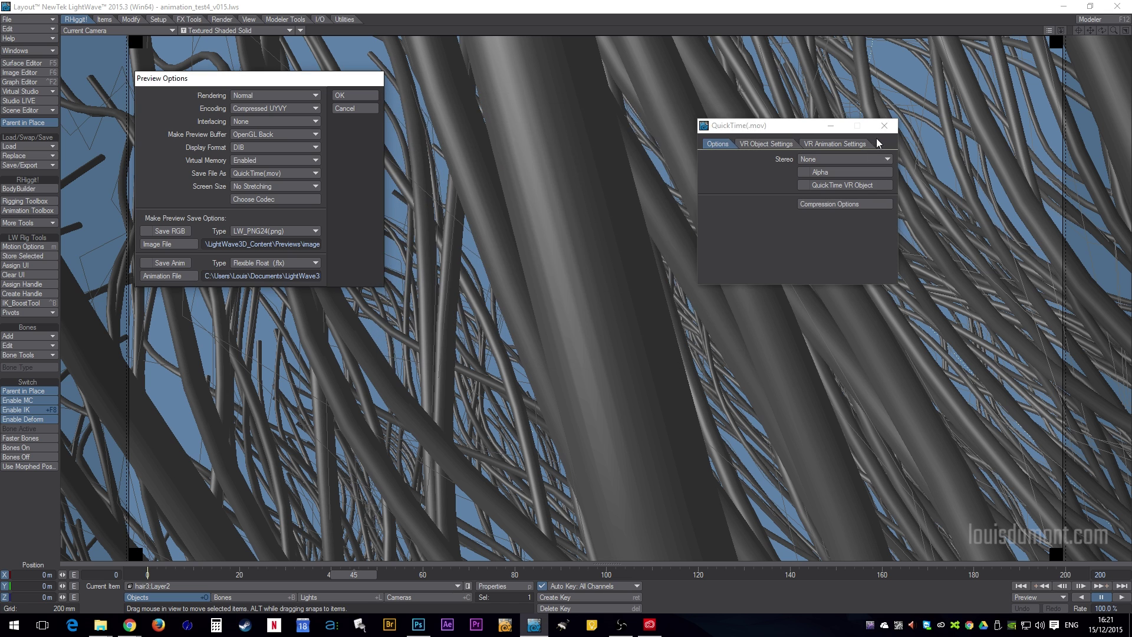
pyautogui.click(884, 125)
pyautogui.click(363, 94)
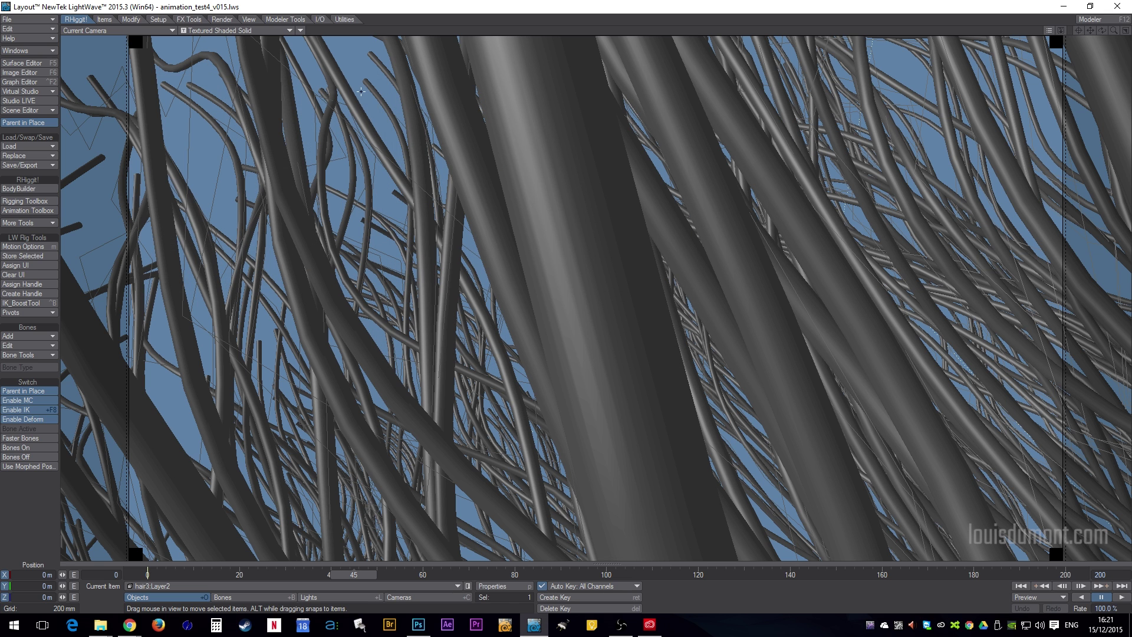
# Step: Make a Camera View preview of frames 50 to 100 with a frame step of 1
pyautogui.click(1039, 597)
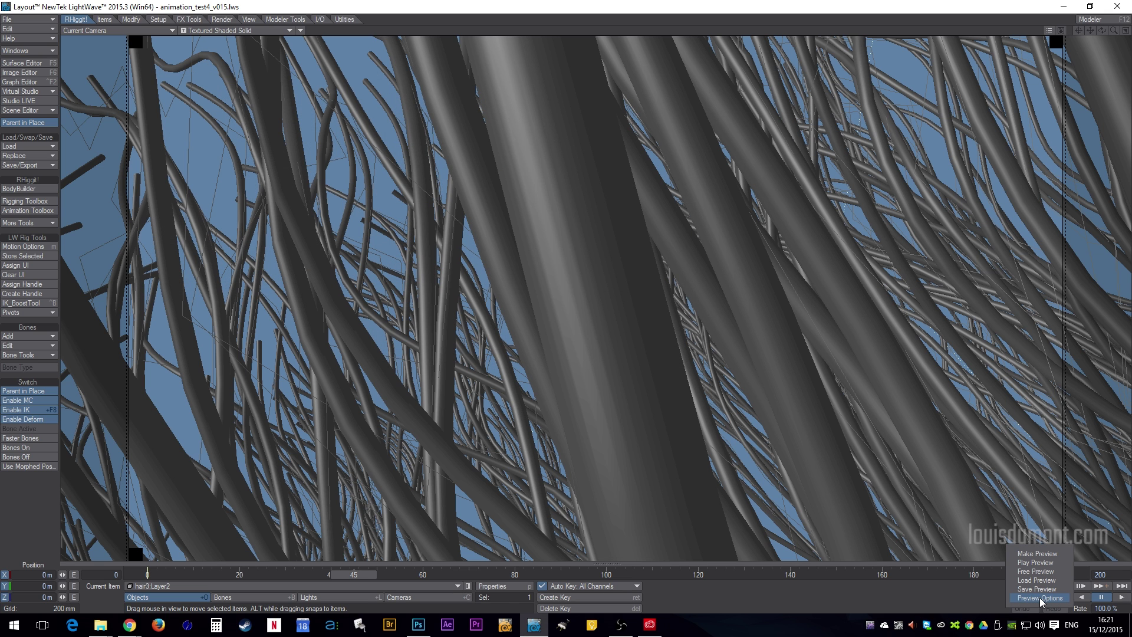
pyautogui.click(1038, 553)
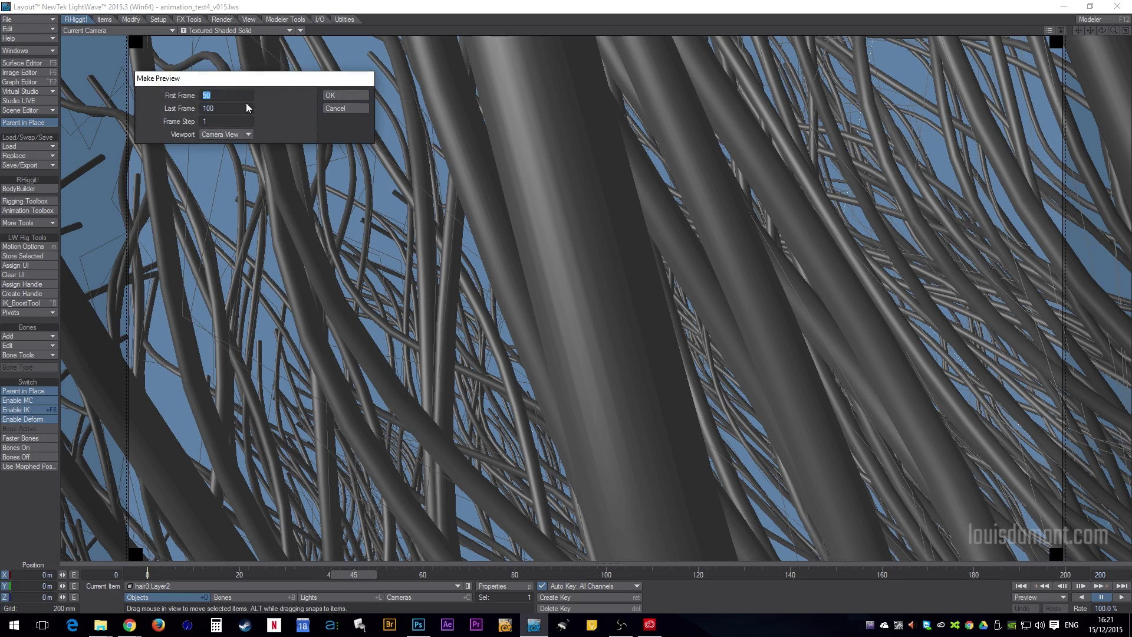
pyautogui.click(346, 95)
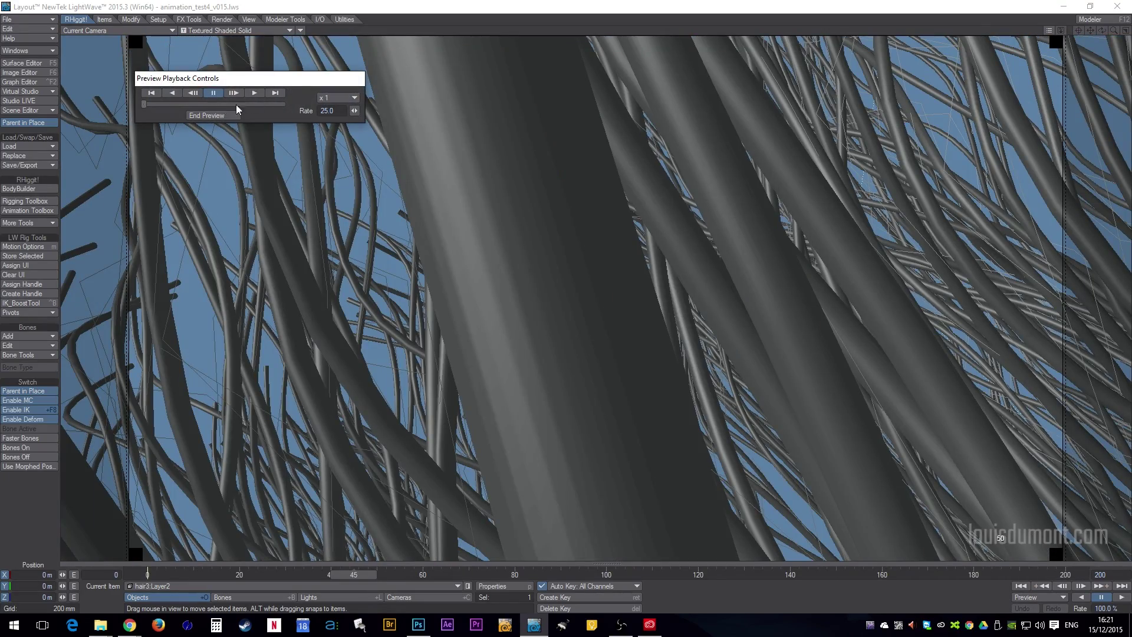
# Step: Play the preview, pause it, scrub back towards its start and end the playback
pyautogui.click(255, 92)
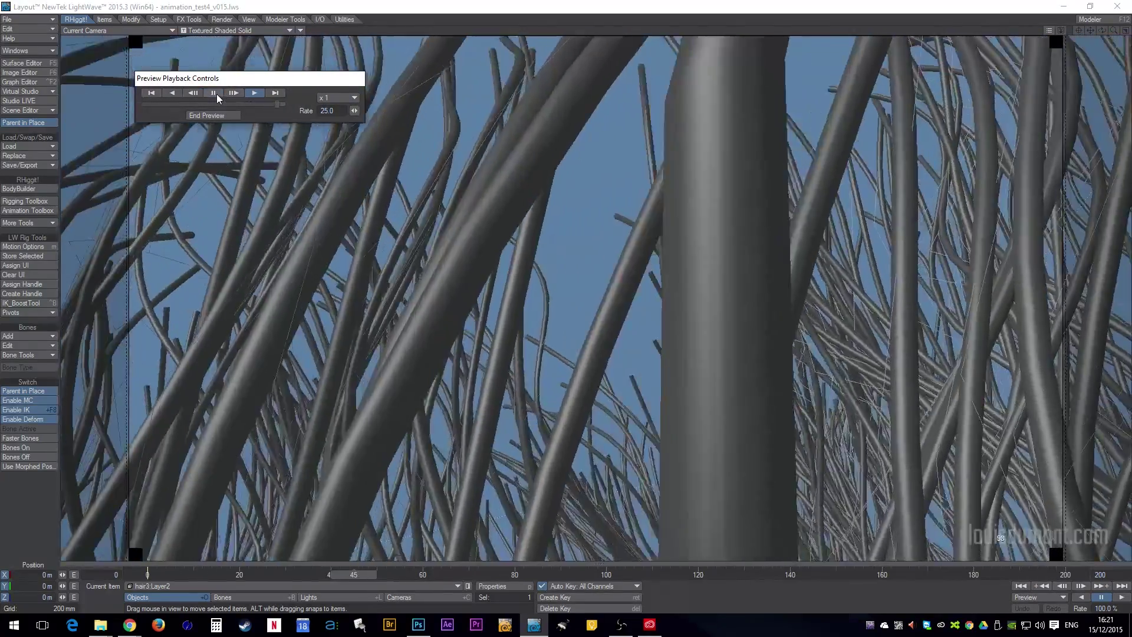
pyautogui.click(214, 94)
pyautogui.moveTo(258, 105); pyautogui.dragTo(176, 109)
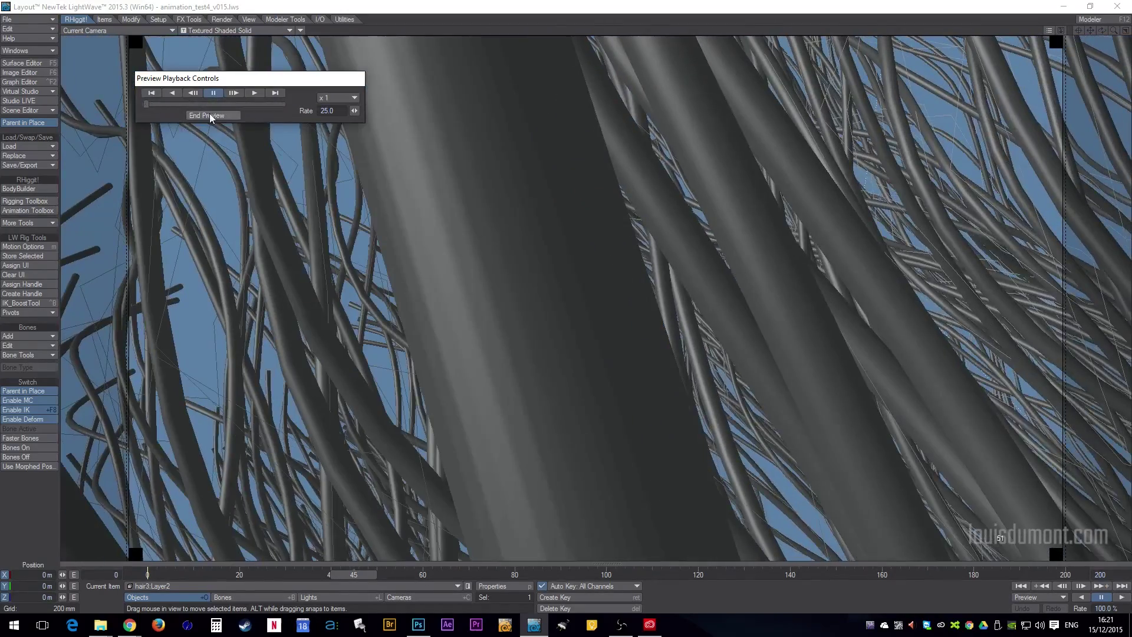
pyautogui.click(206, 115)
# Step: Save the preview in the Documents folder as Previz
pyautogui.click(1039, 597)
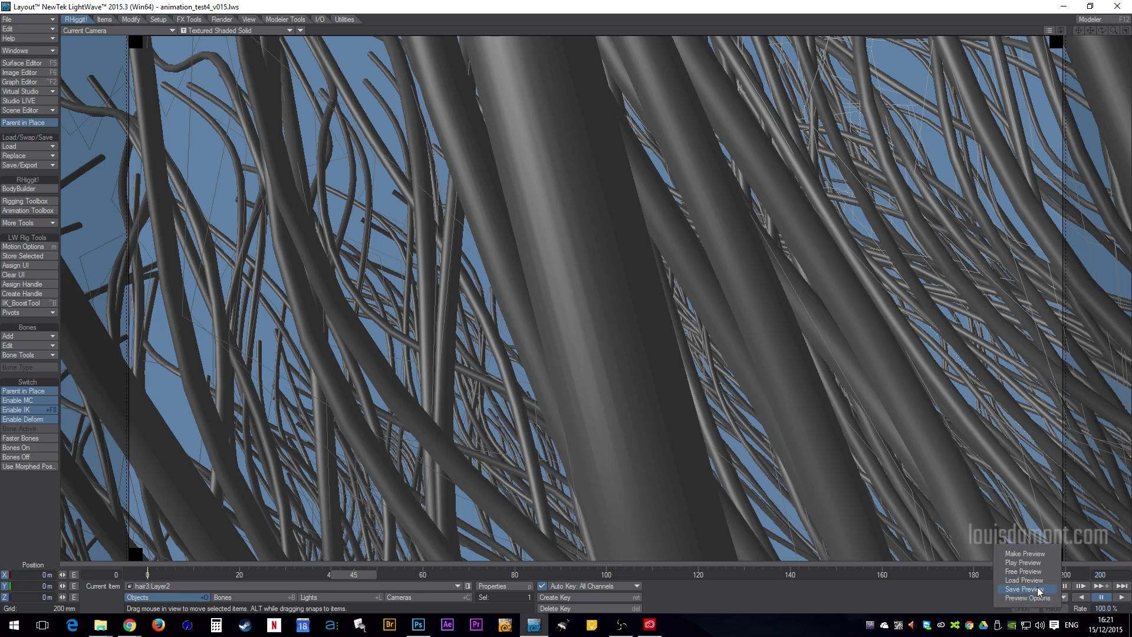
pyautogui.click(1024, 589)
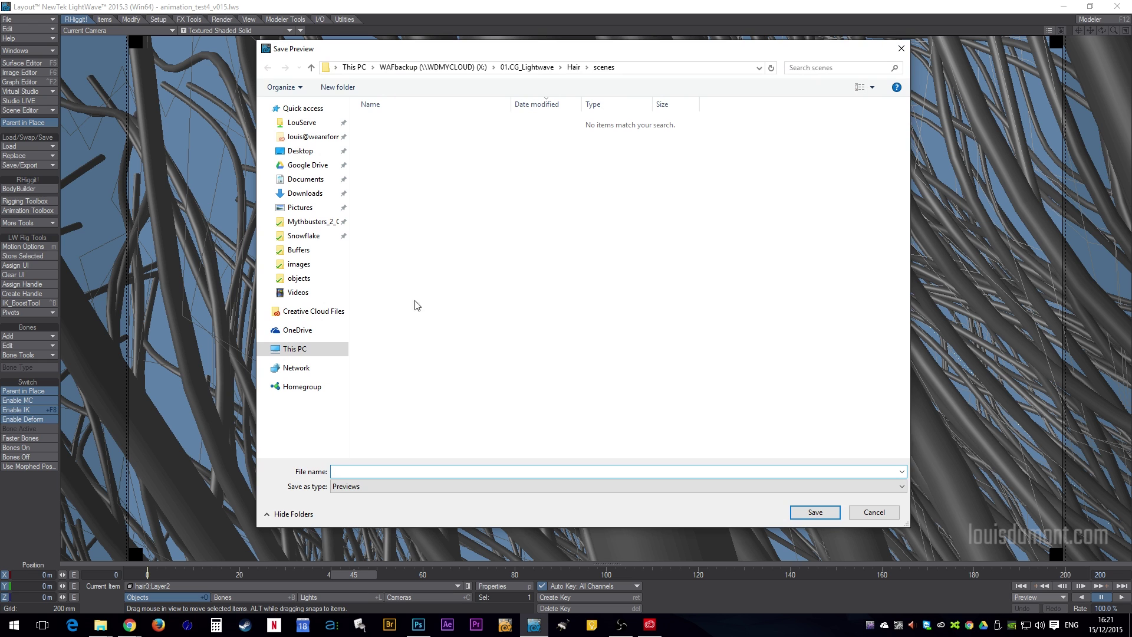
pyautogui.click(306, 179)
pyautogui.click(414, 470)
pyautogui.write('P')
pyautogui.press('Return')
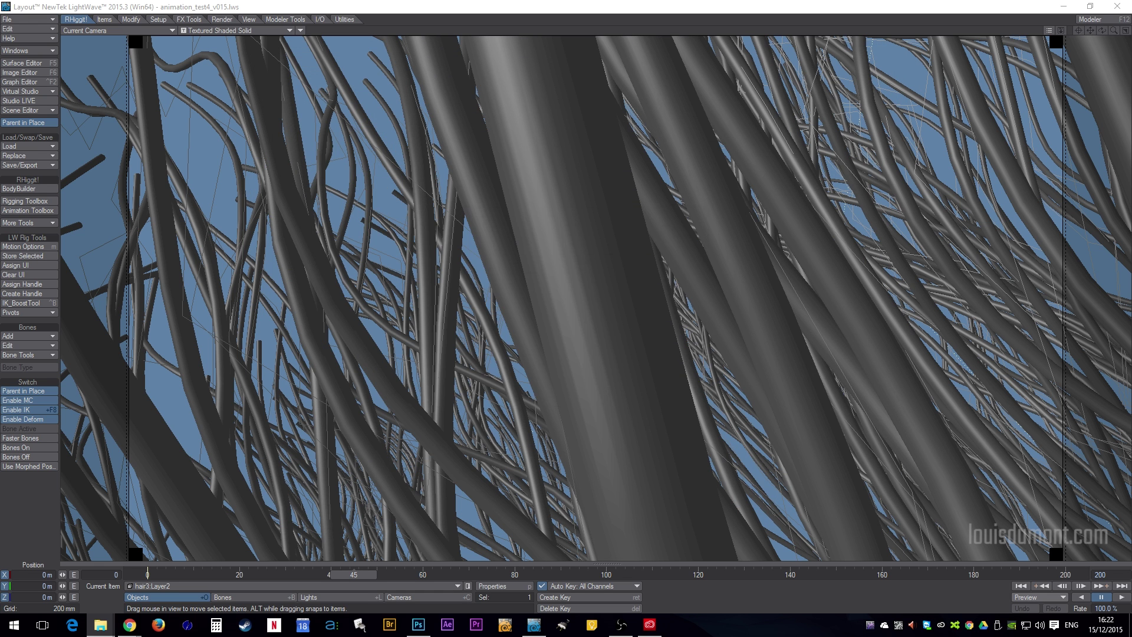
# Step: Bring the File Explorer window showing Documents into view and open Previz.mov with QuickTime Player
pyautogui.moveTo(1131, 104); pyautogui.dragTo(532, 63)
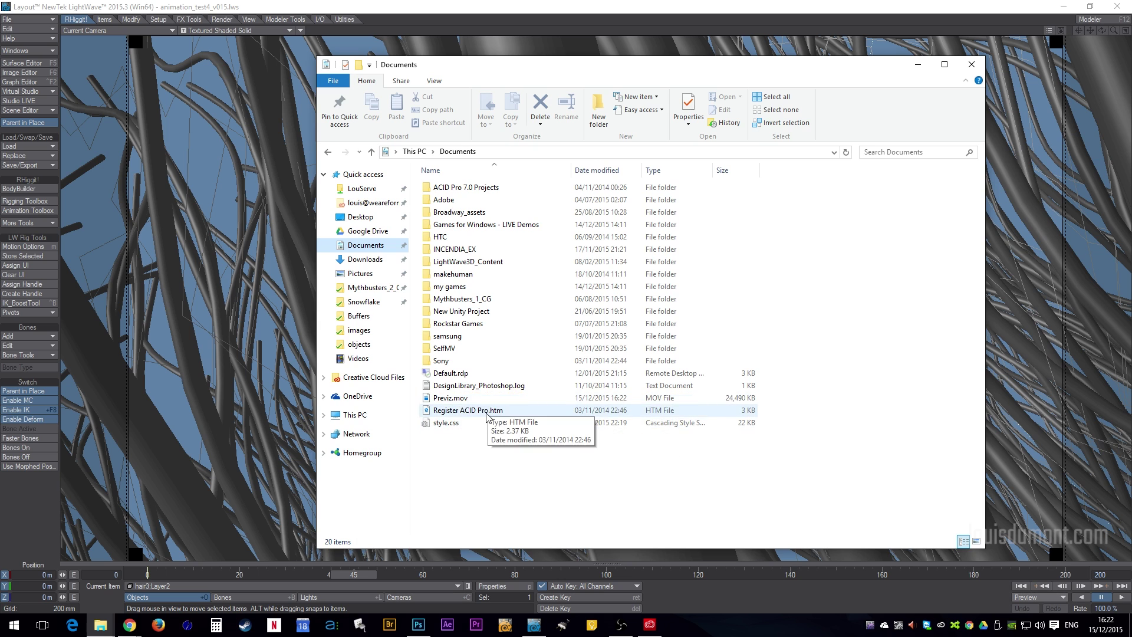
pyautogui.click(475, 400)
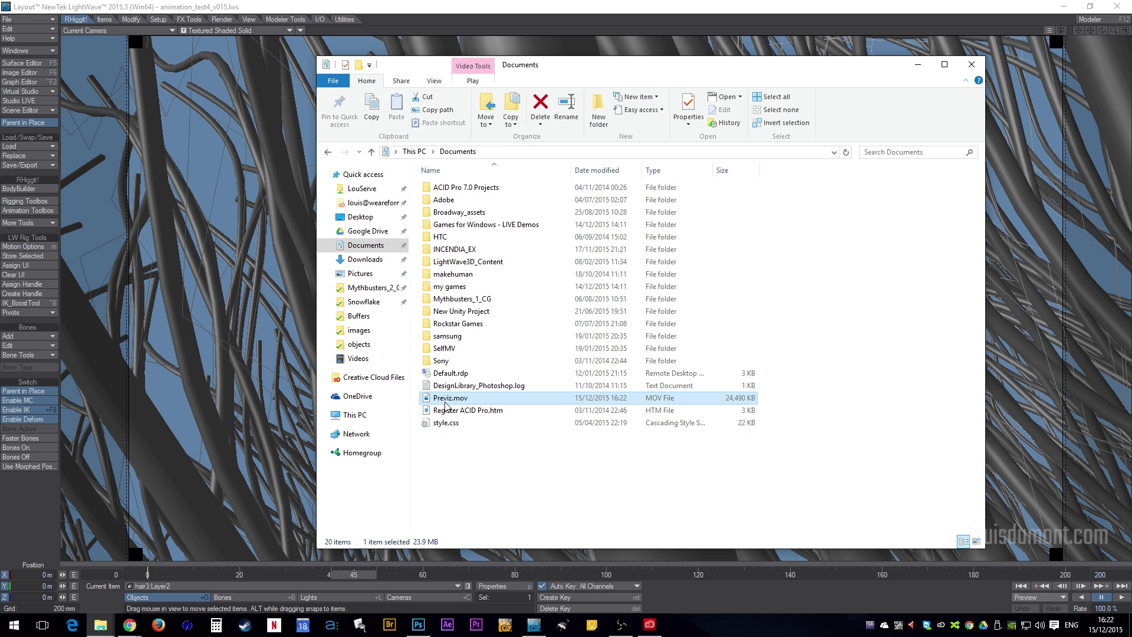
pyautogui.rightClick(446, 405)
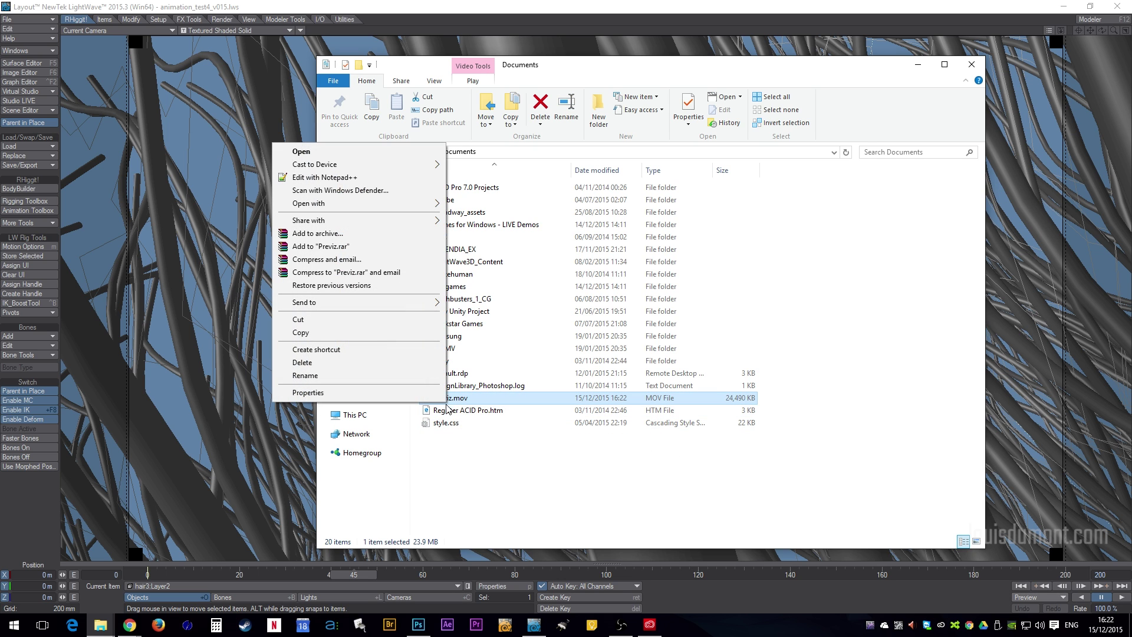
pyautogui.click(407, 399)
pyautogui.click(606, 596)
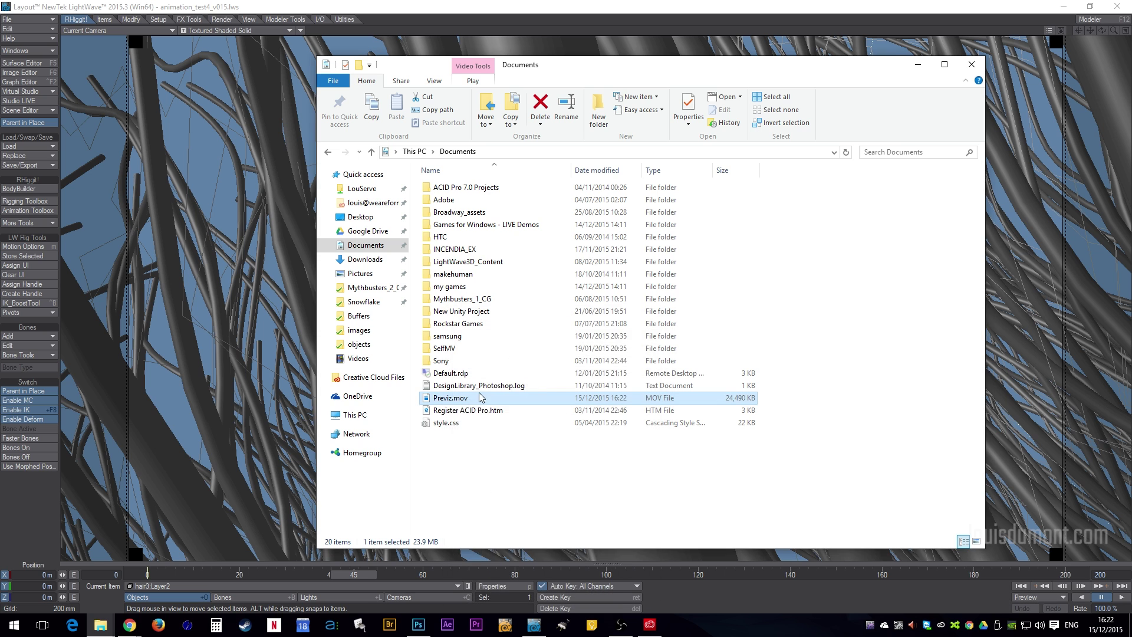
pyautogui.rightClick(452, 403)
pyautogui.moveTo(412, 201)
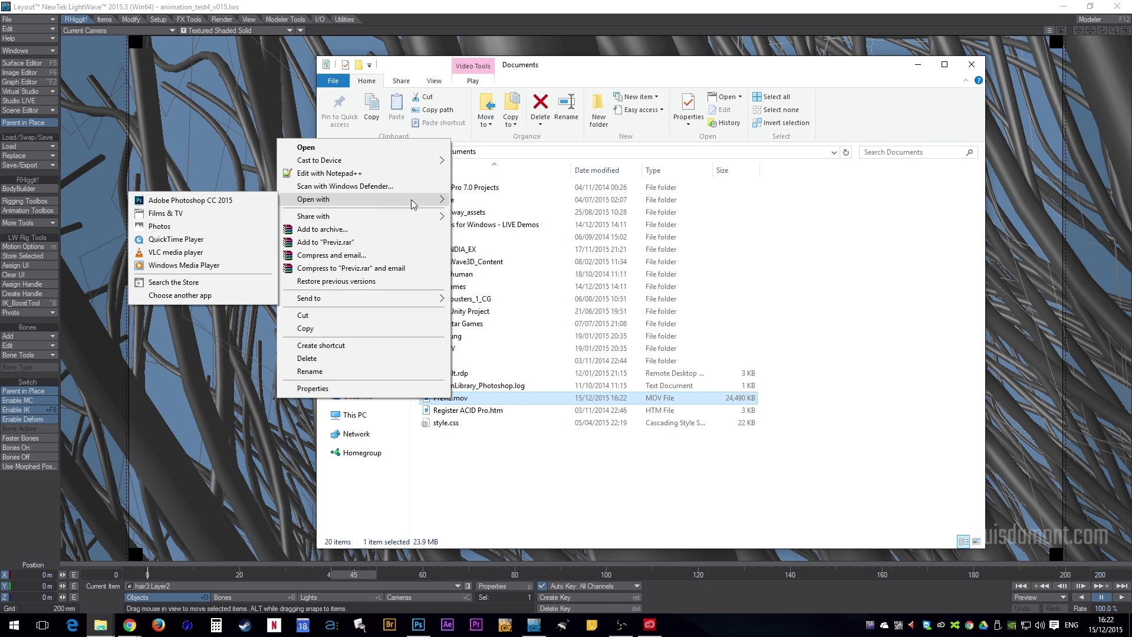
pyautogui.click(177, 240)
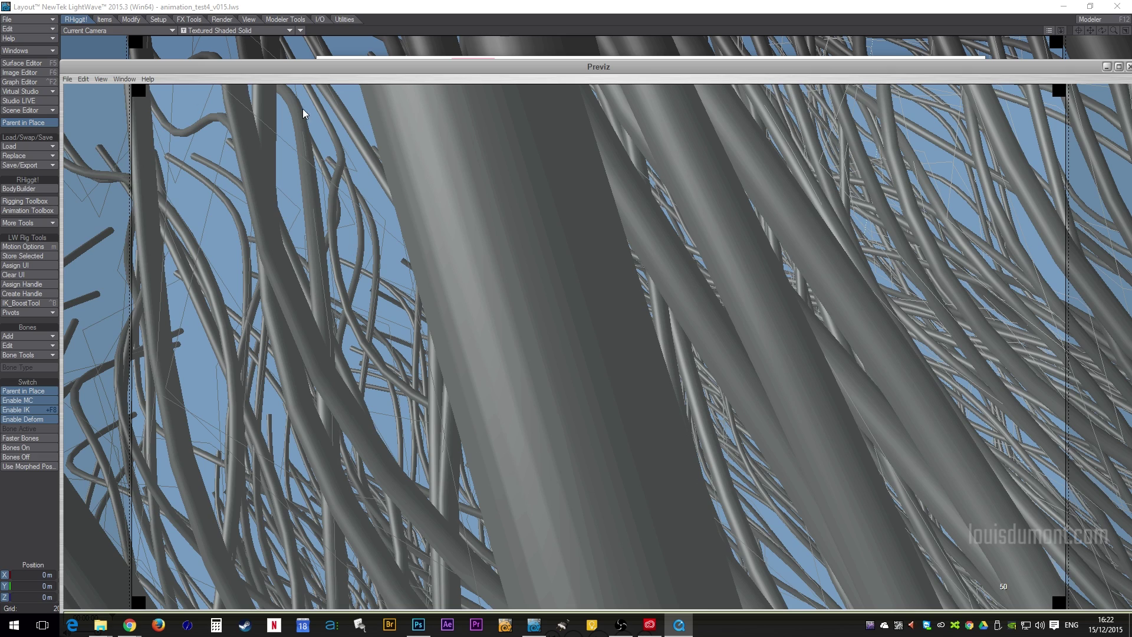
pyautogui.click(125, 79)
pyautogui.click(112, 89)
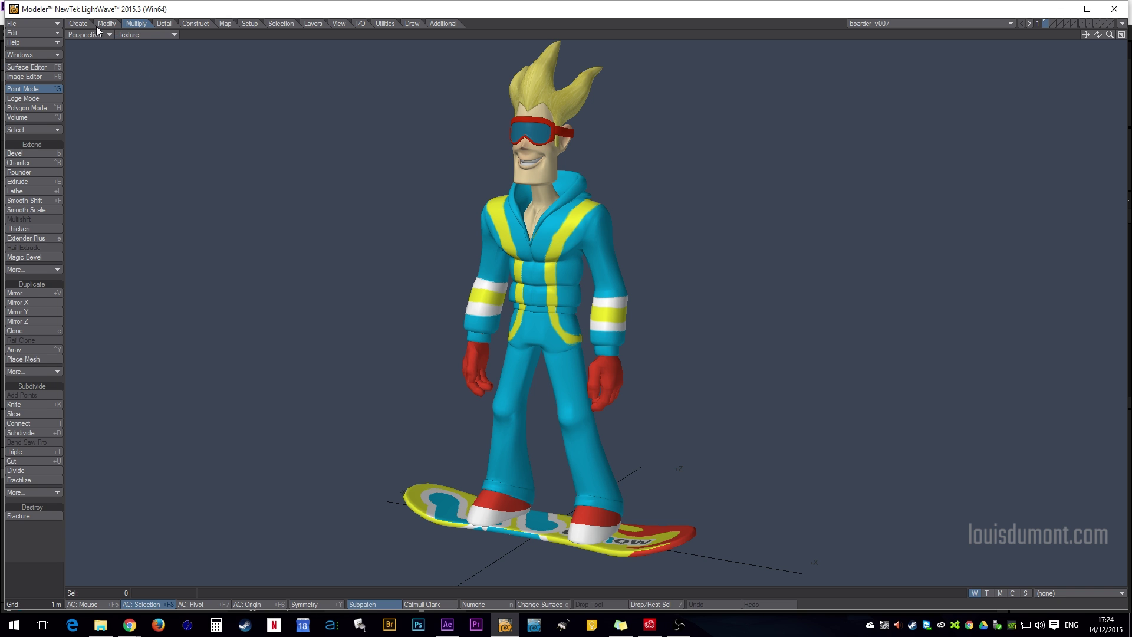
# Step: Select all of the snowboard's polygons under the character's feet and activate the Transform tool on them
pyautogui.click(106, 24)
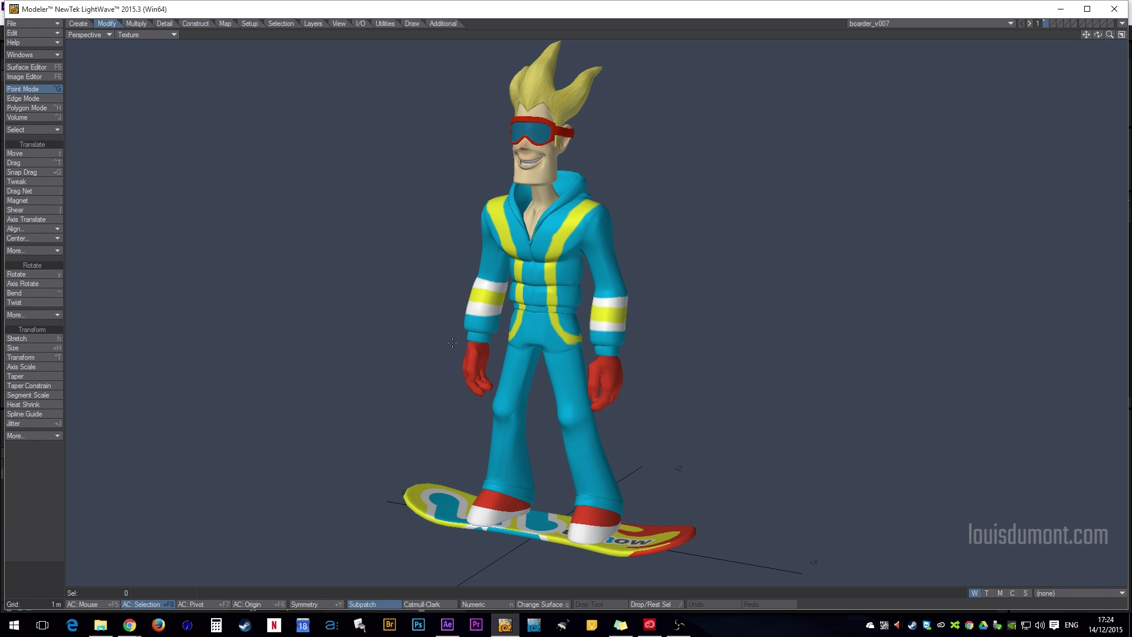
pyautogui.keyDown('alt'); pyautogui.keyDown('shift'); pyautogui.moveTo(597, 519); pyautogui.dragTo(557, 383); pyautogui.keyUp('shift'); pyautogui.keyUp('alt')
pyautogui.hotkey('ctrl', 'h')
pyautogui.press(']')
pyautogui.hotkey('shift', 'a')
pyautogui.scroll(3, 556, 384)
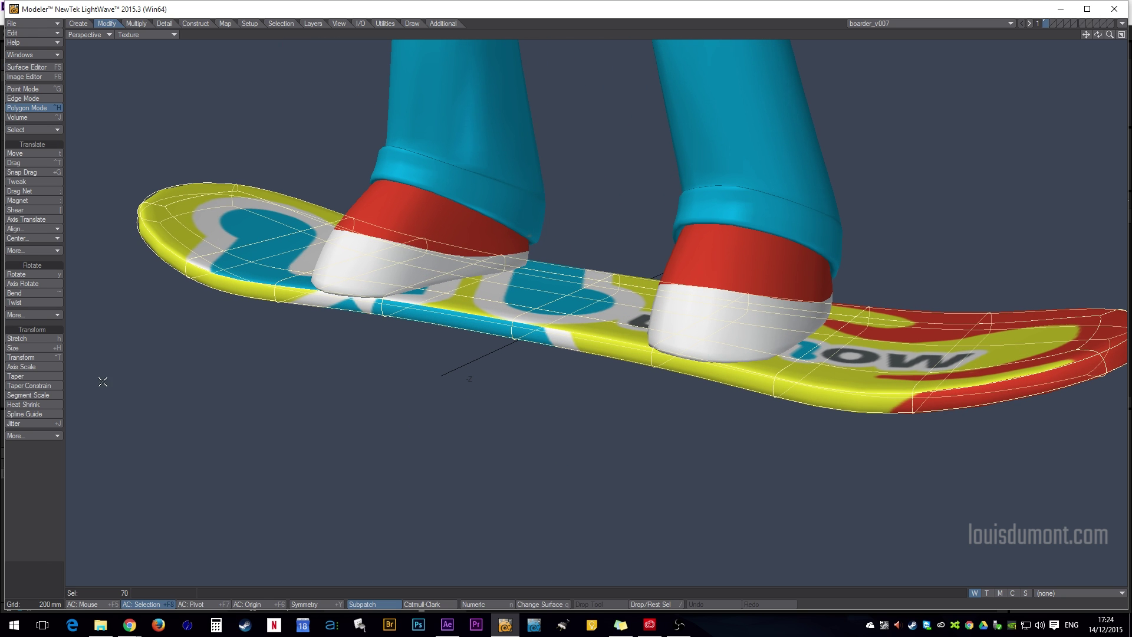
pyautogui.click(34, 358)
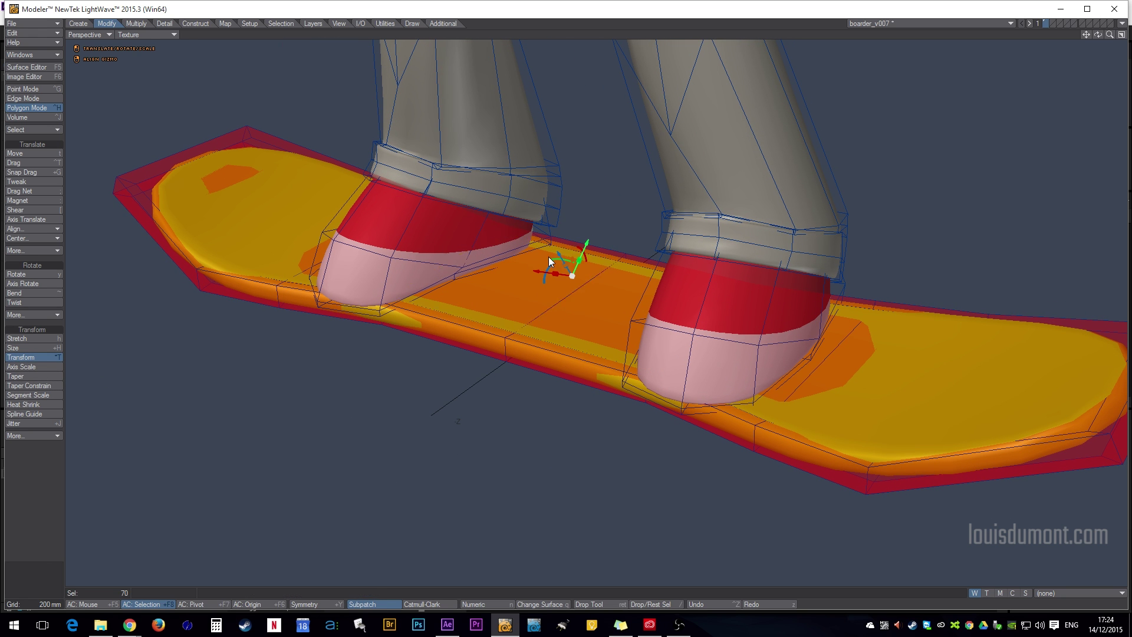
# Step: Try realigning the Transform gizmo on the snowboard and rotating the board slightly with it, and undo the rotation
pyautogui.keyDown('alt'); pyautogui.moveTo(603, 305); pyautogui.dragTo(604, 260); pyautogui.keyUp('alt')
pyautogui.rightClick(614, 257)
pyautogui.rightClick(569, 295)
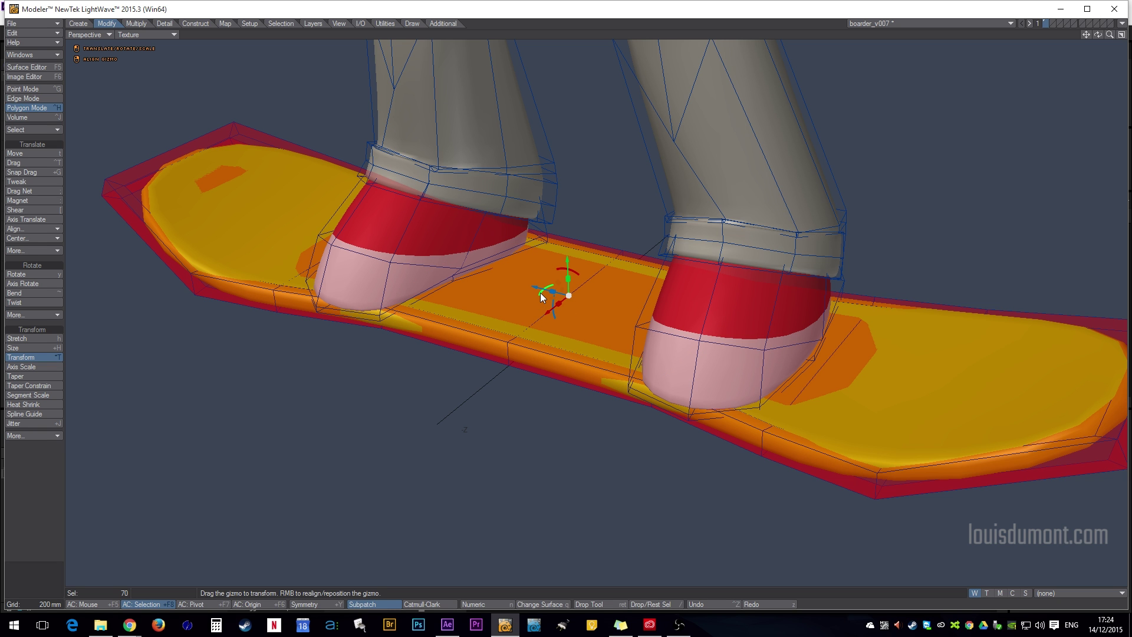
pyautogui.moveTo(543, 297)
pyautogui.keyDown('alt'); pyautogui.mouseDown()
pyautogui.moveTo(574, 288)
pyautogui.moveTo(568, 272)
pyautogui.moveTo(540, 292)
pyautogui.moveTo(571, 306)
pyautogui.moveTo(541, 292)
pyautogui.mouseUp(); pyautogui.keyUp('alt')
pyautogui.hotkey('ctrl', 'z')
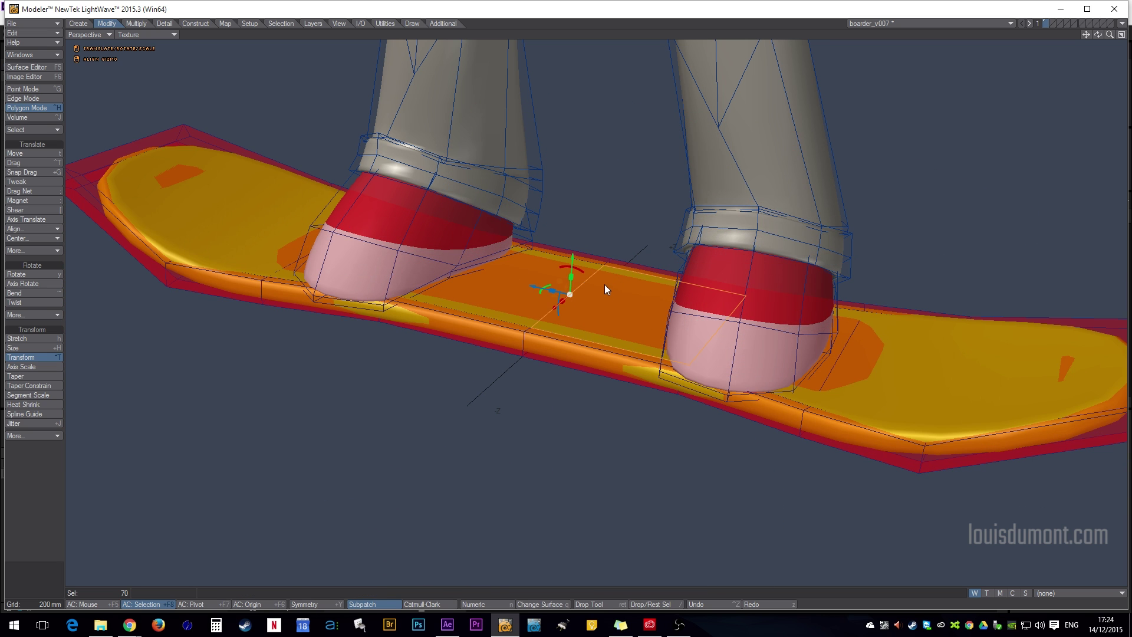
pyautogui.press('Return')
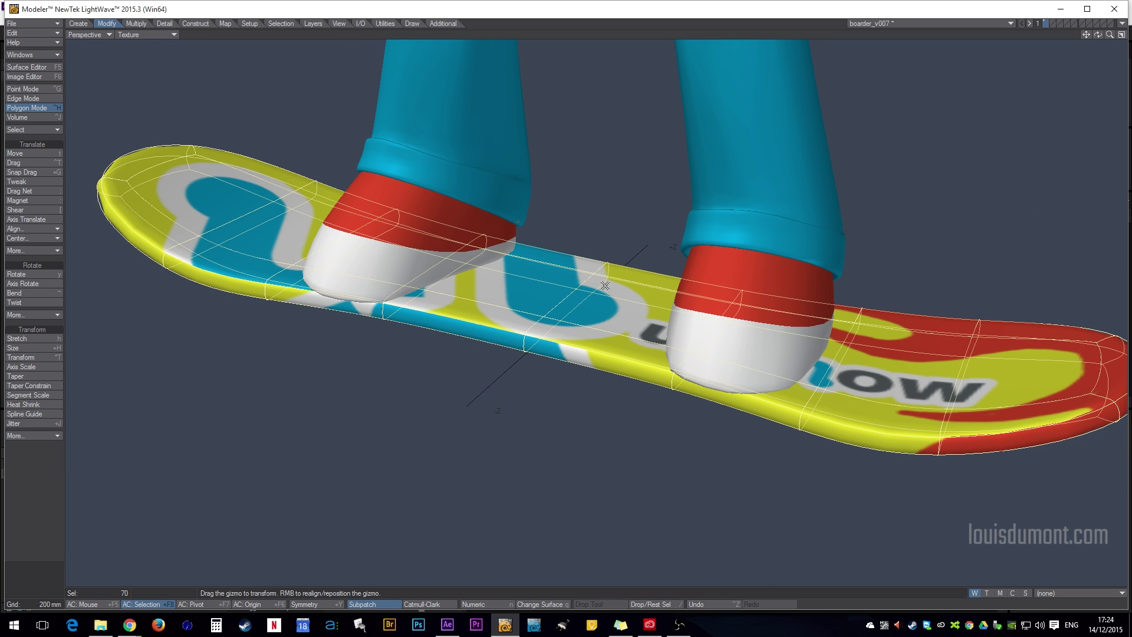
# Step: Undo the last transform, reposition the Transform gizmo on the snowboard and drop the tool
pyautogui.hotkey('ctrl', 'z')
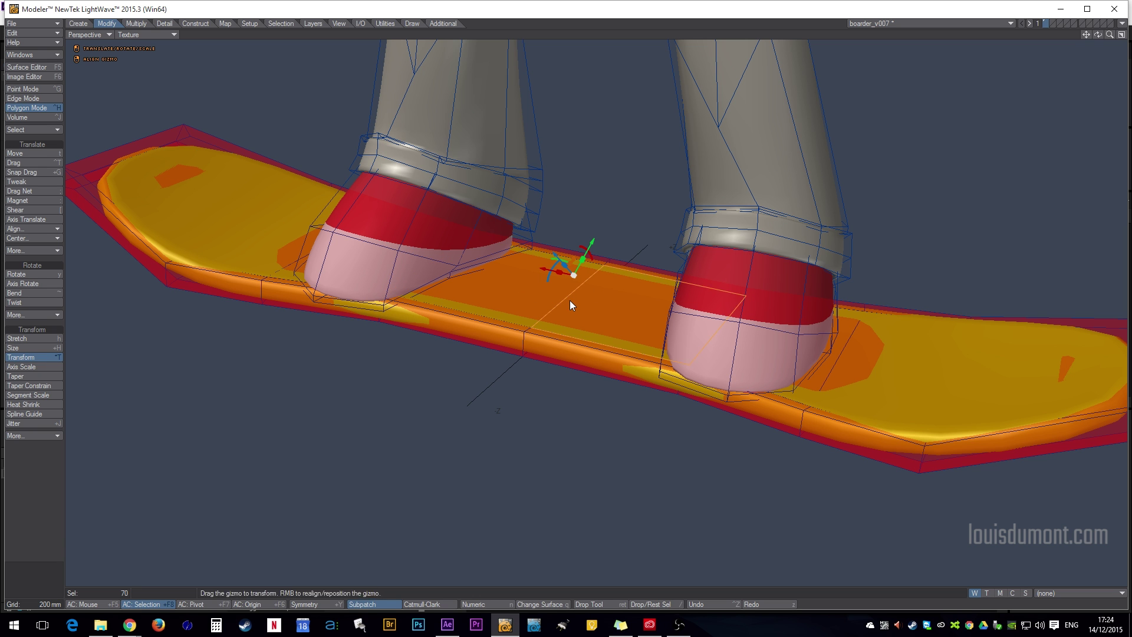
pyautogui.press('Return')
pyautogui.hotkey('shift', 't')
pyautogui.keyDown('alt'); pyautogui.moveTo(576, 296); pyautogui.dragTo(621, 274); pyautogui.keyUp('alt')
pyautogui.hotkey('ctrl', 't')
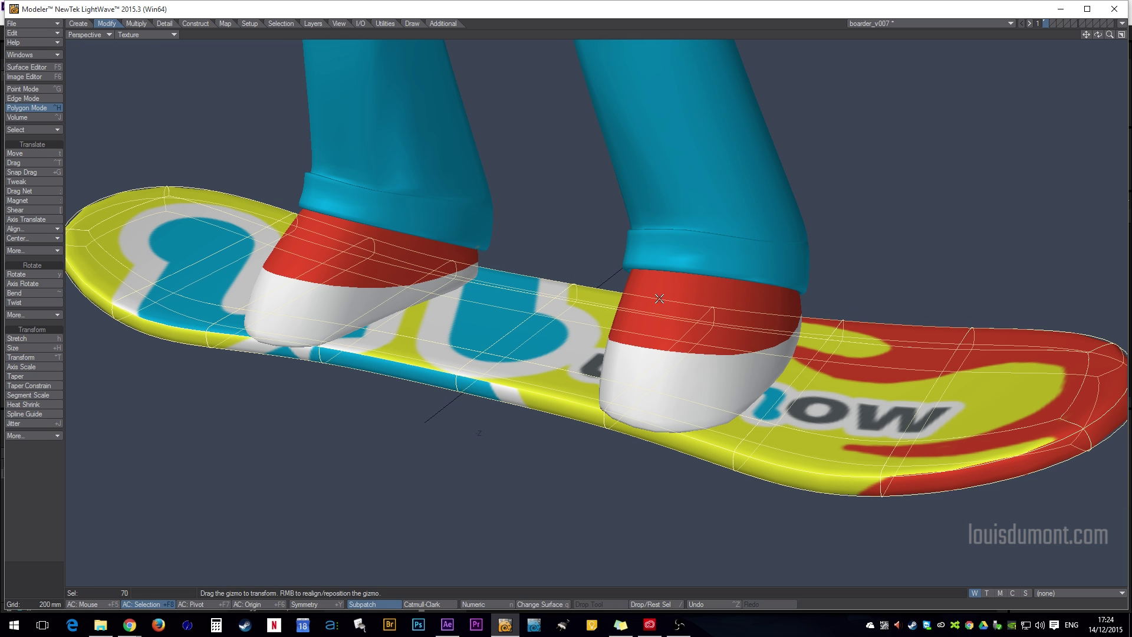
# Step: Select only the deck polygon between the boots, move it slightly with Transform and clear the selection
pyautogui.click(18, 498)
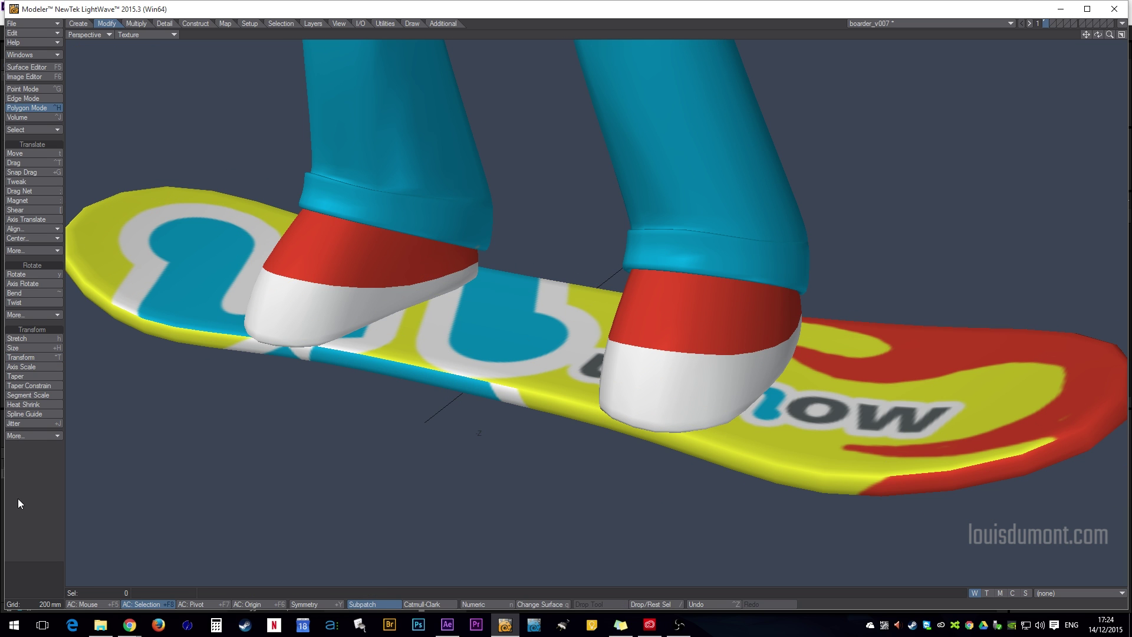
pyautogui.click(491, 317)
pyautogui.hotkey('ctrl', 't')
pyautogui.moveTo(447, 277); pyautogui.dragTo(447, 259)
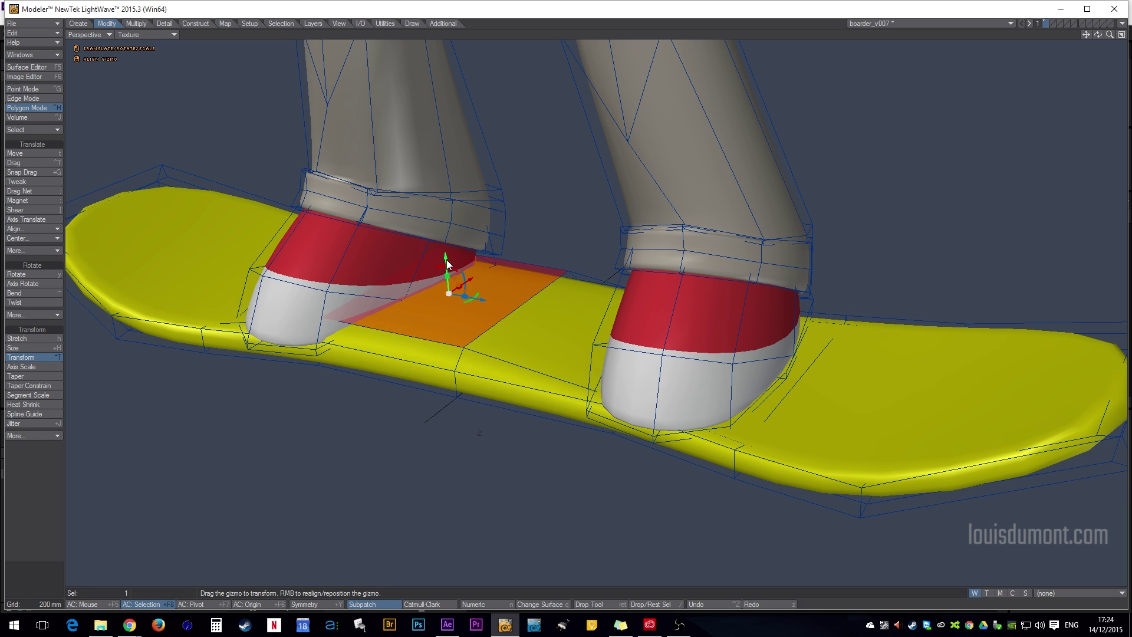
pyautogui.press('Return')
pyautogui.click(493, 321)
# Step: Open the Windows Sound settings and show the sounds assigned to program events
pyautogui.press('super')
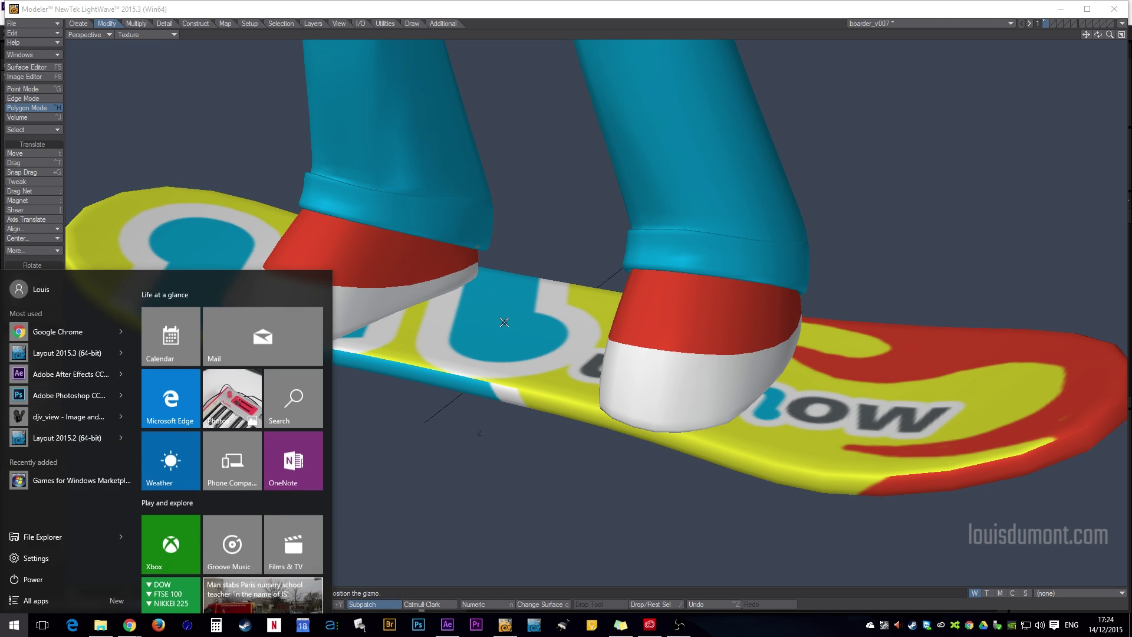
pyautogui.write('sound')
pyautogui.press('Return')
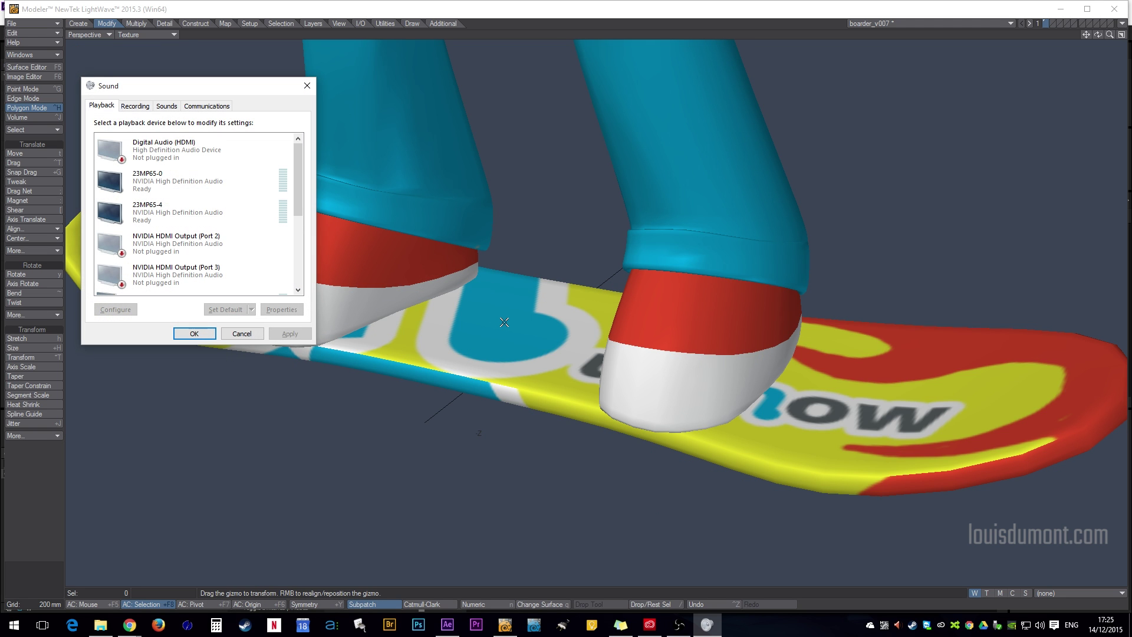
pyautogui.click(166, 105)
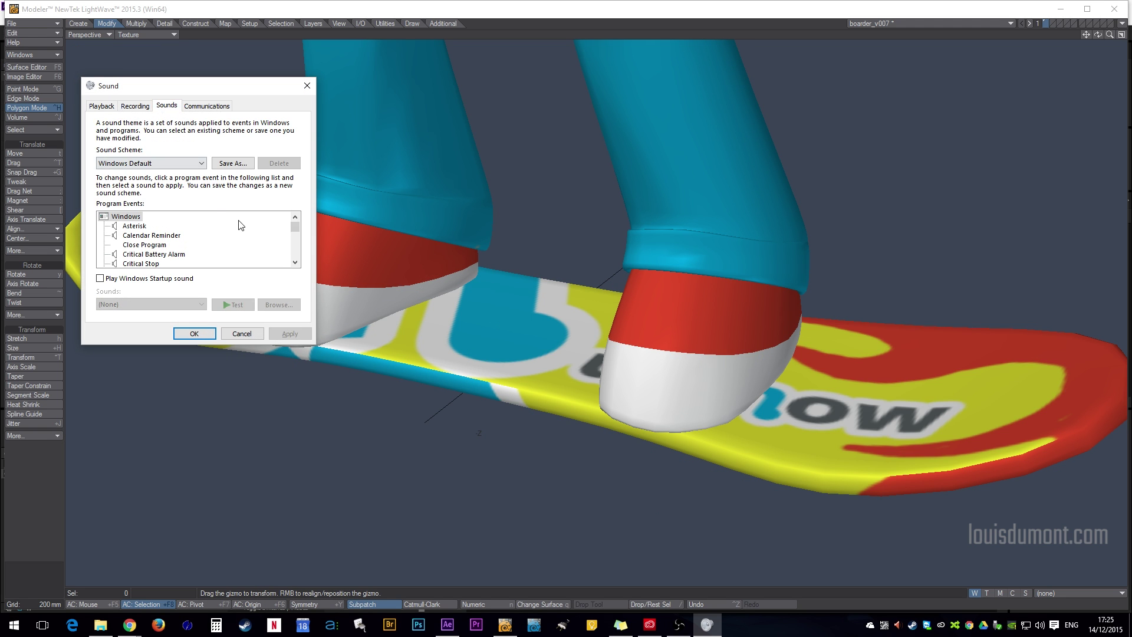
# Step: Test the Default Beep event's sound, set it to (None) and apply the modified sound scheme
pyautogui.moveTo(296, 228); pyautogui.dragTo(296, 230)
pyautogui.click(147, 235)
pyautogui.click(141, 227)
pyautogui.click(234, 305)
pyautogui.click(194, 304)
pyautogui.scroll(10, 199, 445)
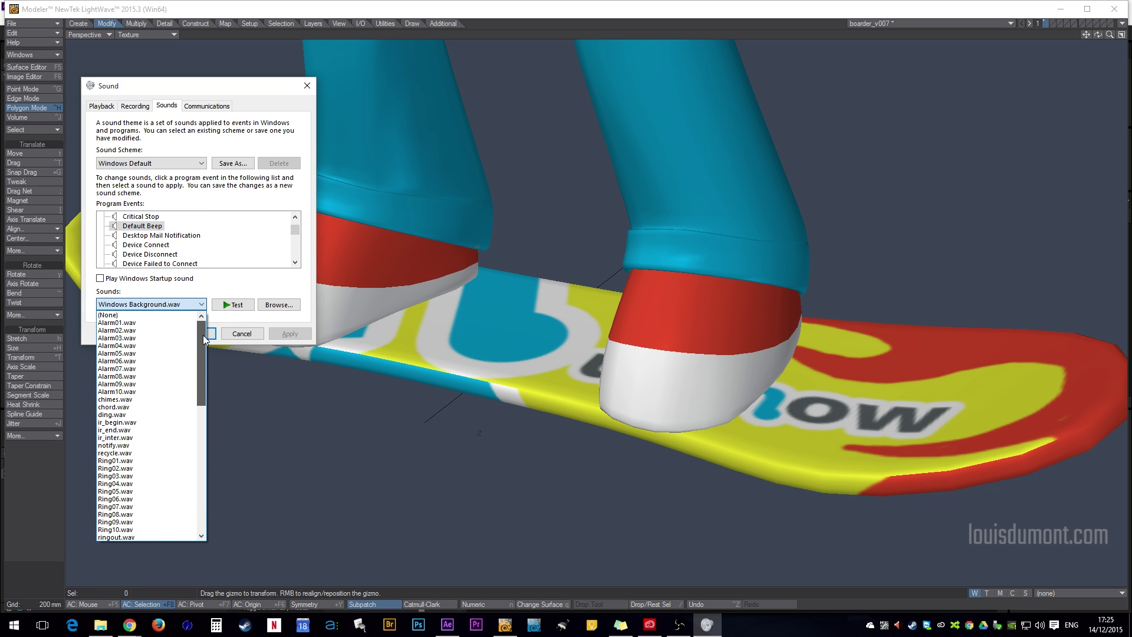
pyautogui.click(151, 318)
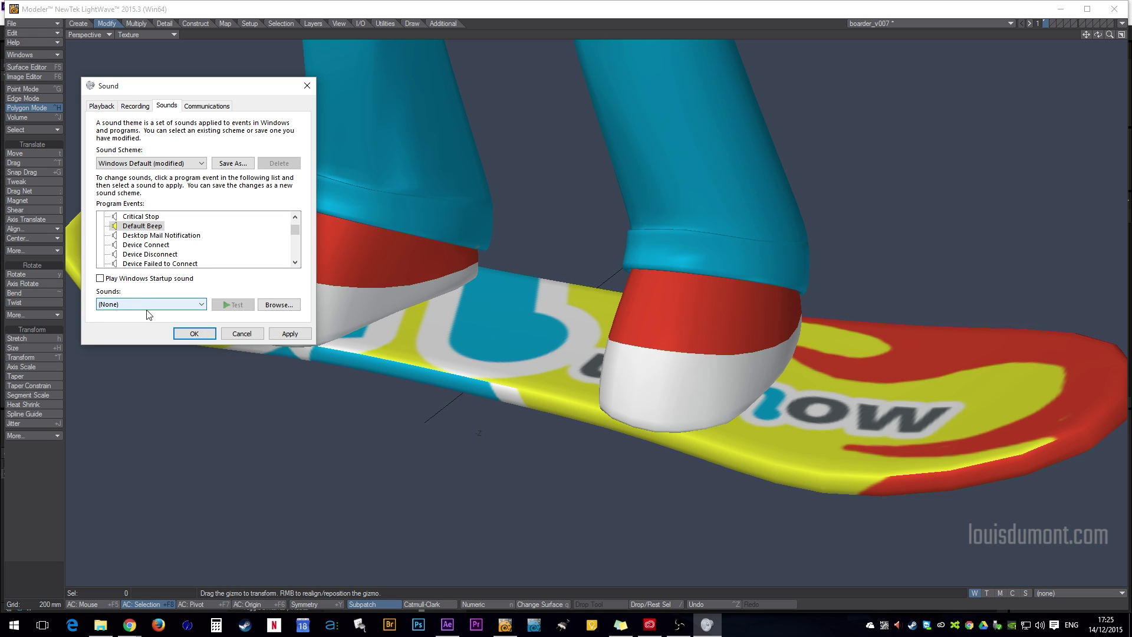
pyautogui.click(197, 334)
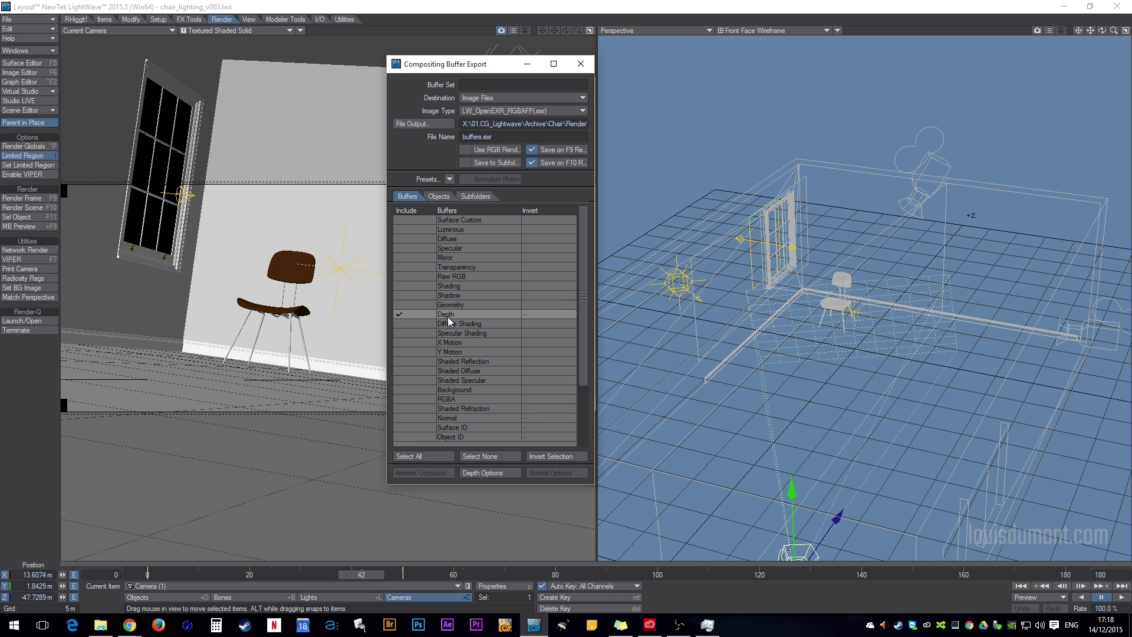
# Step: Open the Depth buffer's options in LightWave Layout and examine the Buffer Depth limit against the camera's position in the scene
pyautogui.click(491, 473)
pyautogui.click(592, 319)
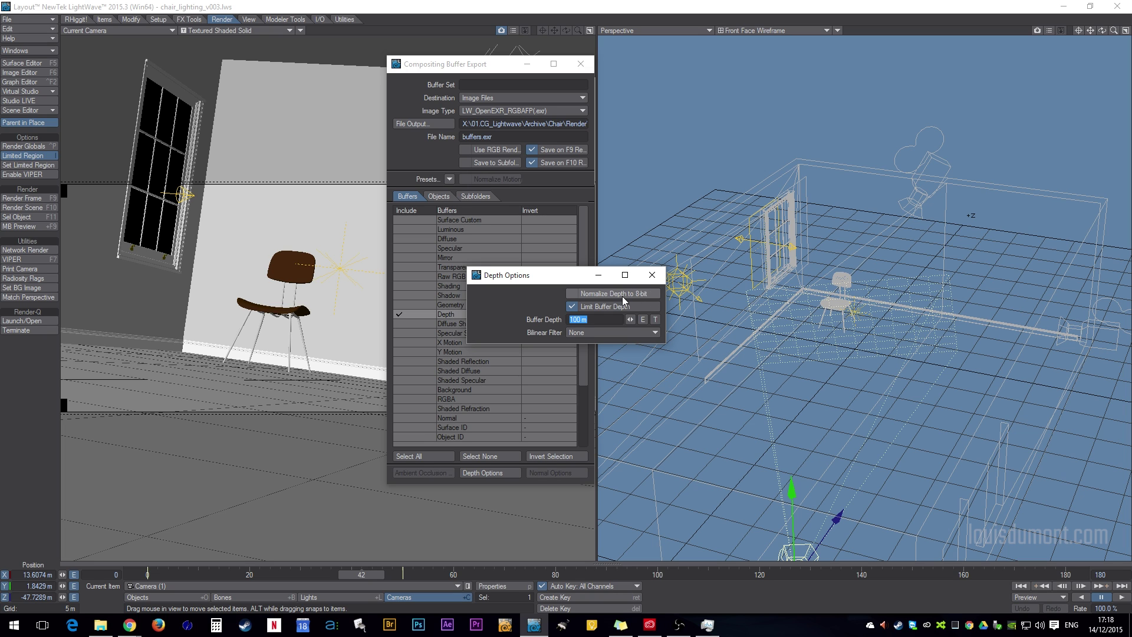
pyautogui.moveTo(531, 274); pyautogui.dragTo(416, 266)
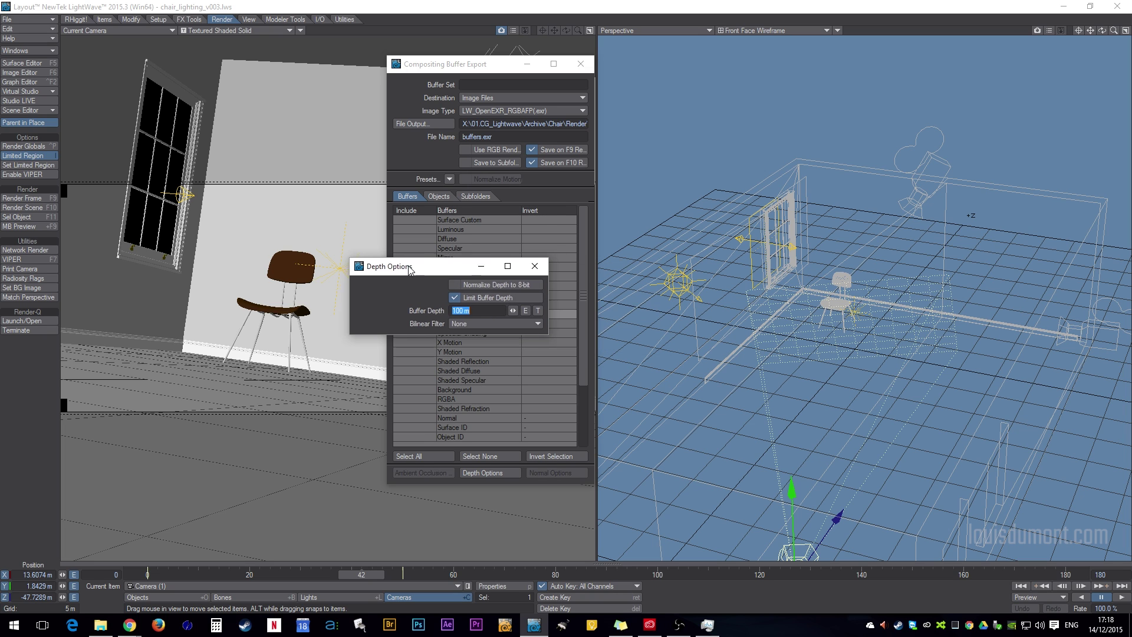
pyautogui.keyDown('alt'); pyautogui.moveTo(934, 448); pyautogui.dragTo(973, 403); pyautogui.keyUp('alt')
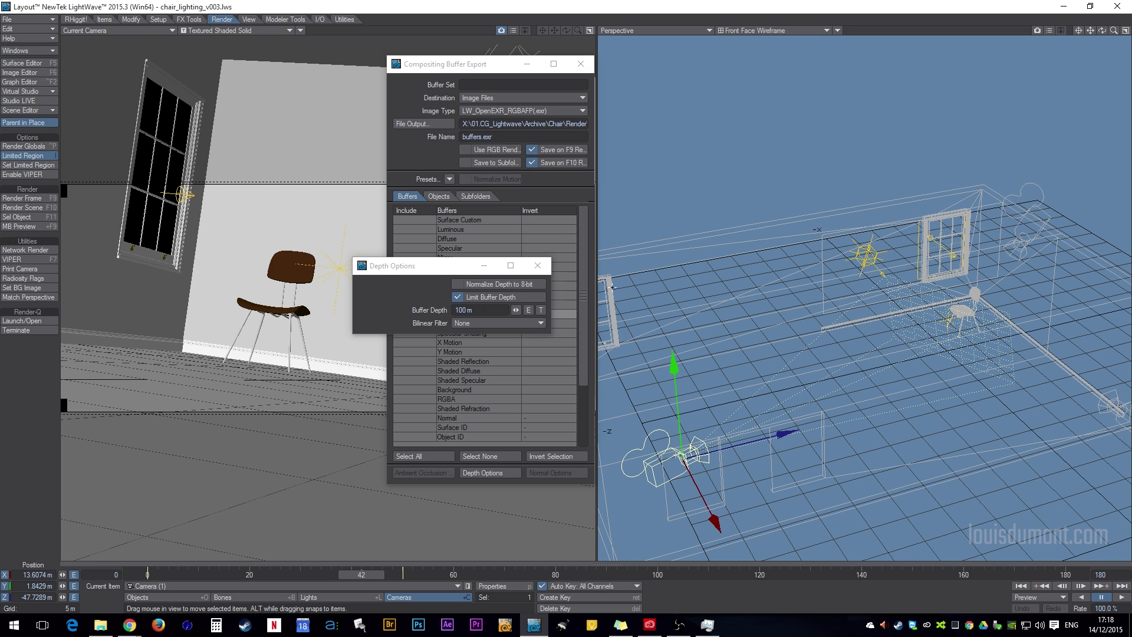
pyautogui.doubleClick(469, 286)
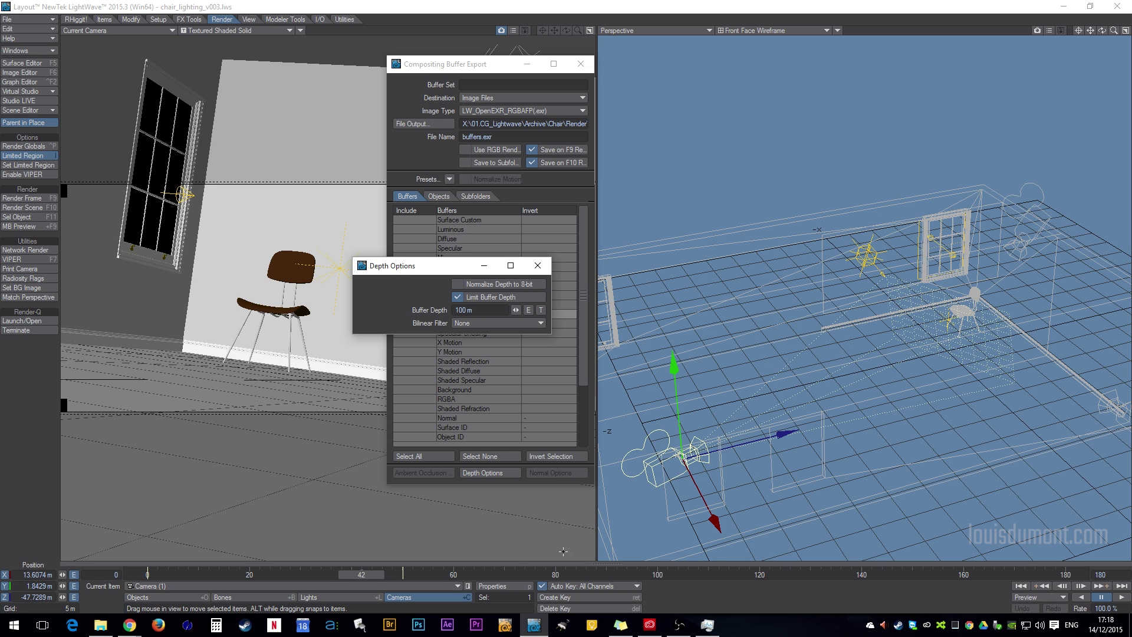
# Step: Temporarily enable the camera's Depth of Field to examine its focal distance circle in the scene, and disable it again
pyautogui.hotkey('ctrl', 'p')
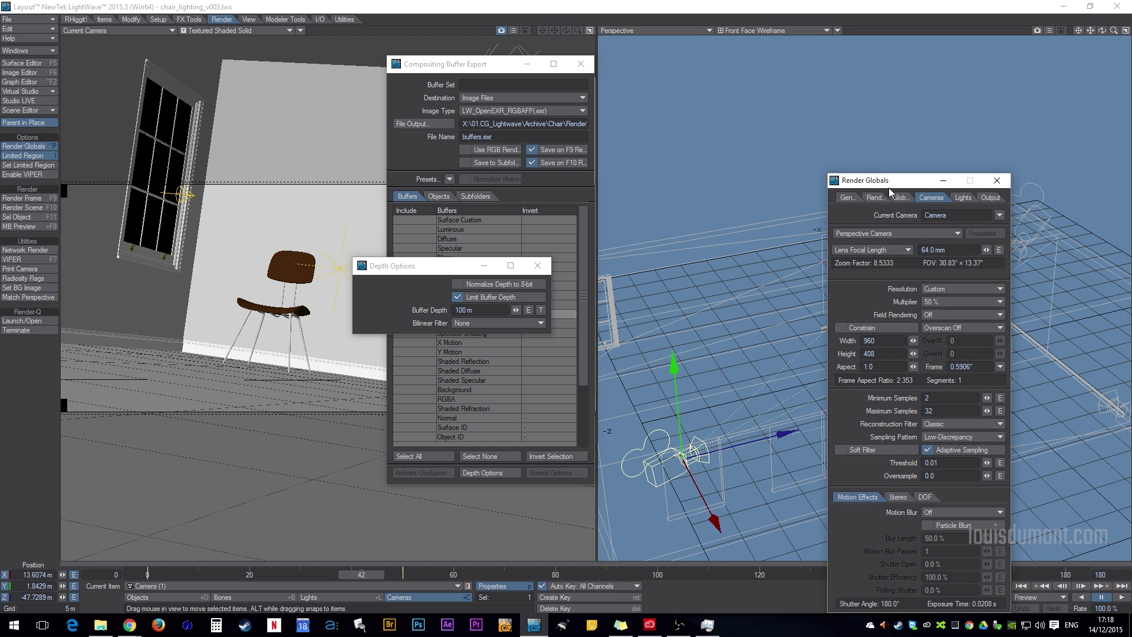
pyautogui.moveTo(398, 417); pyautogui.dragTo(334, 397)
pyautogui.click(368, 400)
pyautogui.click(279, 415)
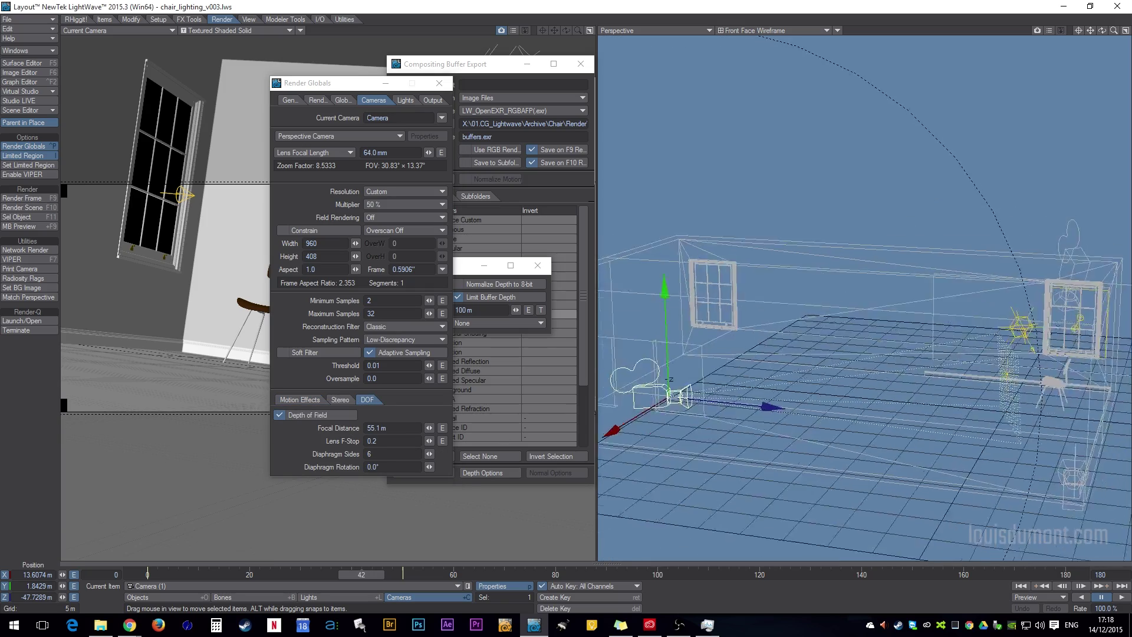
pyautogui.keyDown('alt'); pyautogui.moveTo(782, 319); pyautogui.dragTo(782, 379); pyautogui.keyUp('alt')
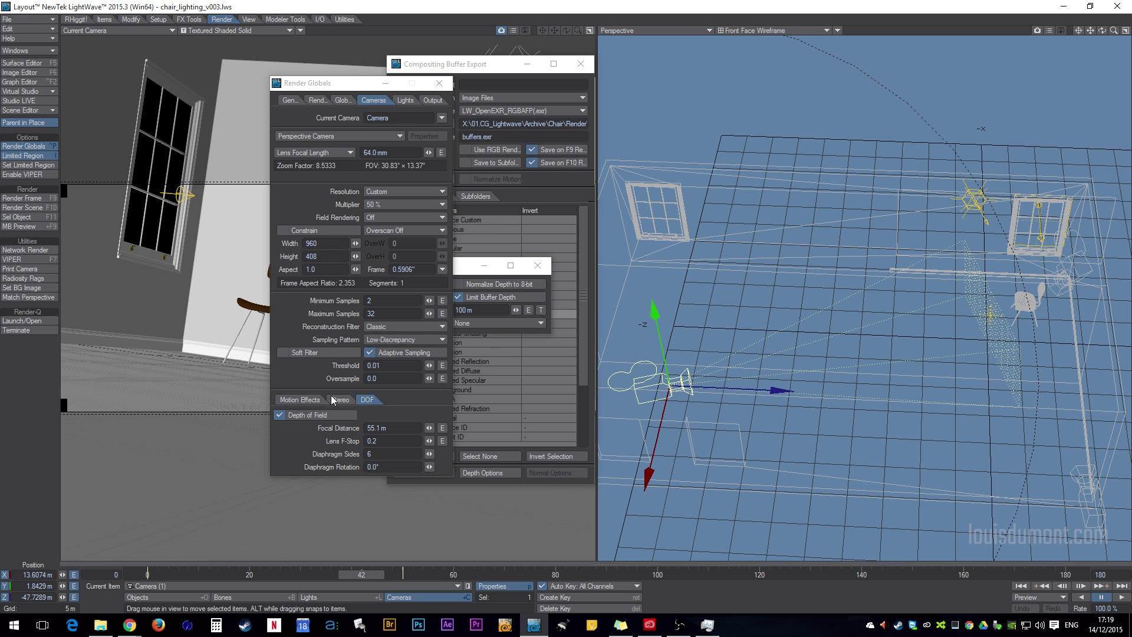
pyautogui.click(321, 415)
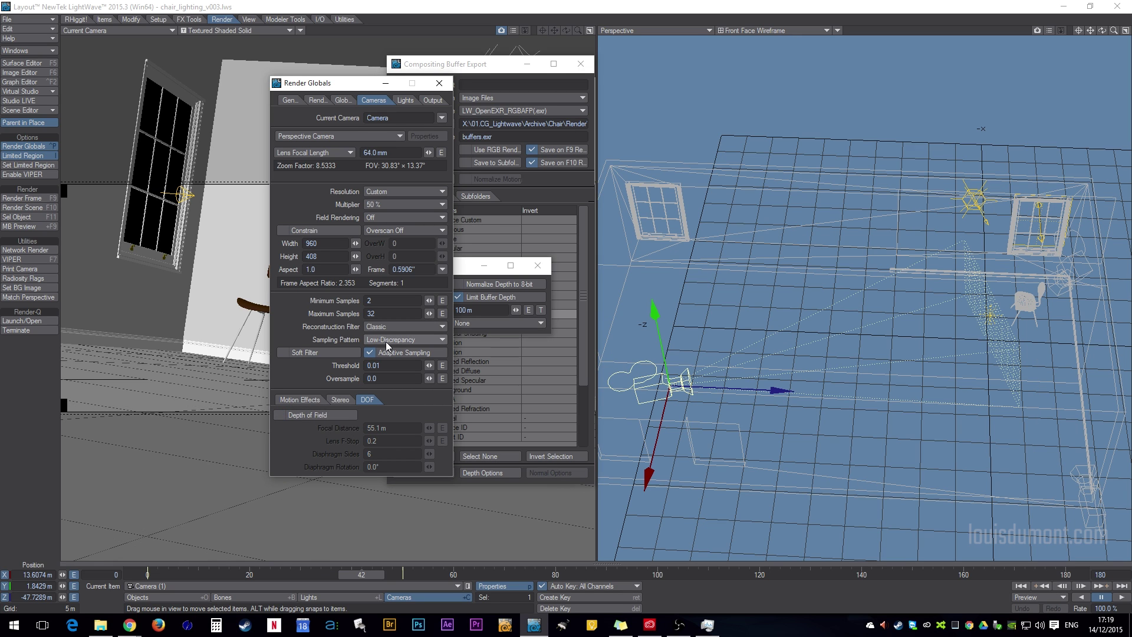
pyautogui.click(439, 83)
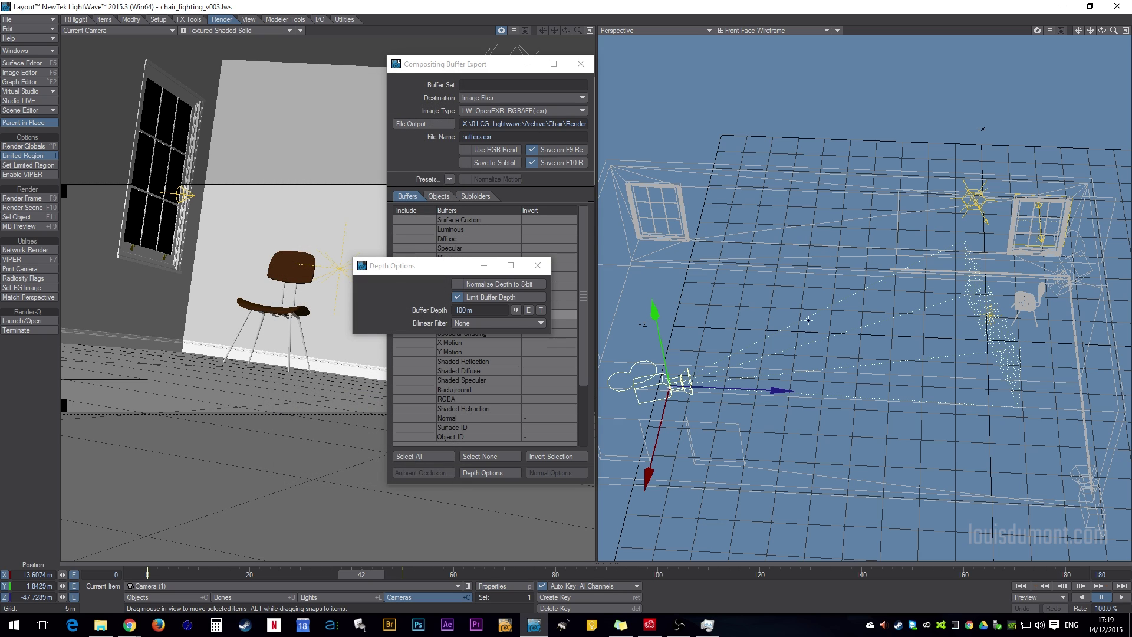
# Step: Close the depth buffer's options and render the current frame
pyautogui.click(537, 265)
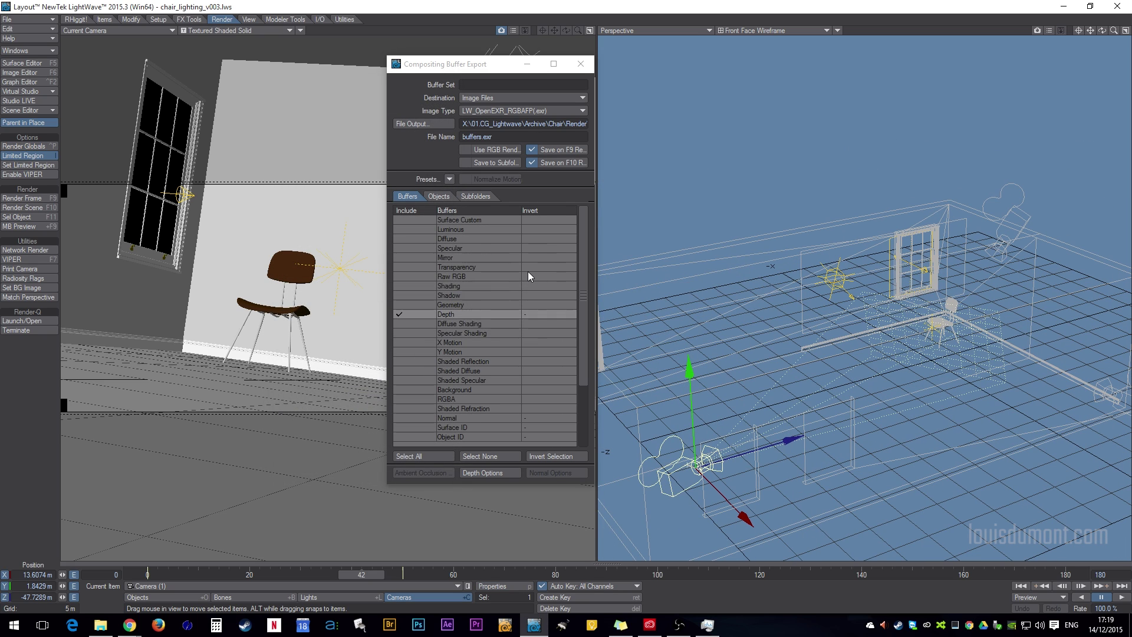
pyautogui.press('F9')
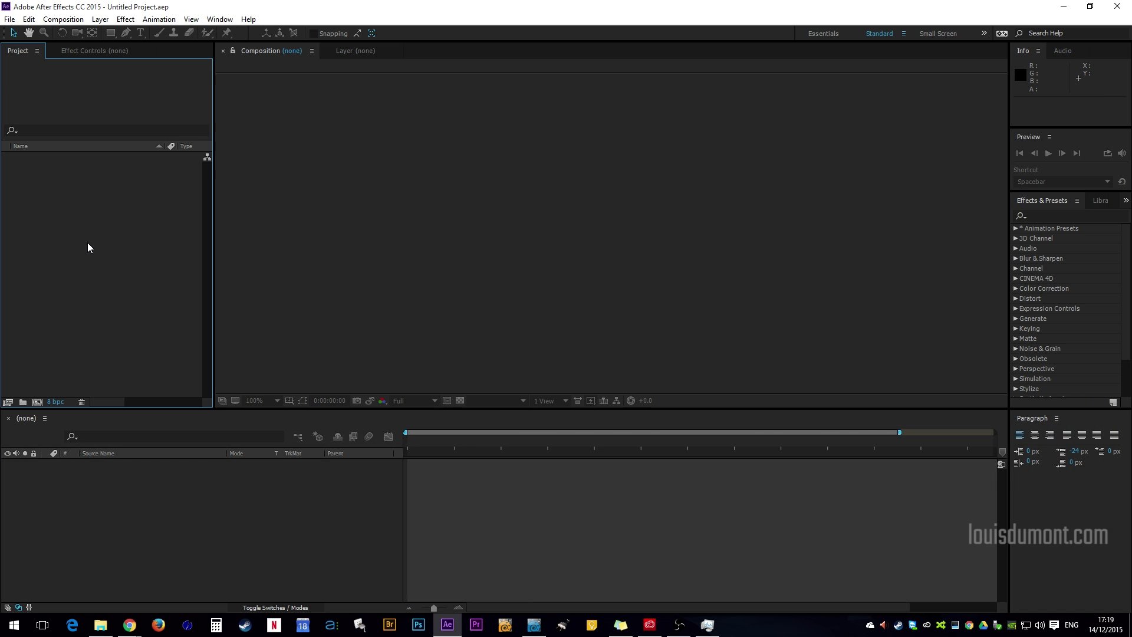
# Step: Switch to After Effects and import buffers_Depth0042.exr and rgb2.exr from the 001 render folder
pyautogui.doubleClick(89, 247)
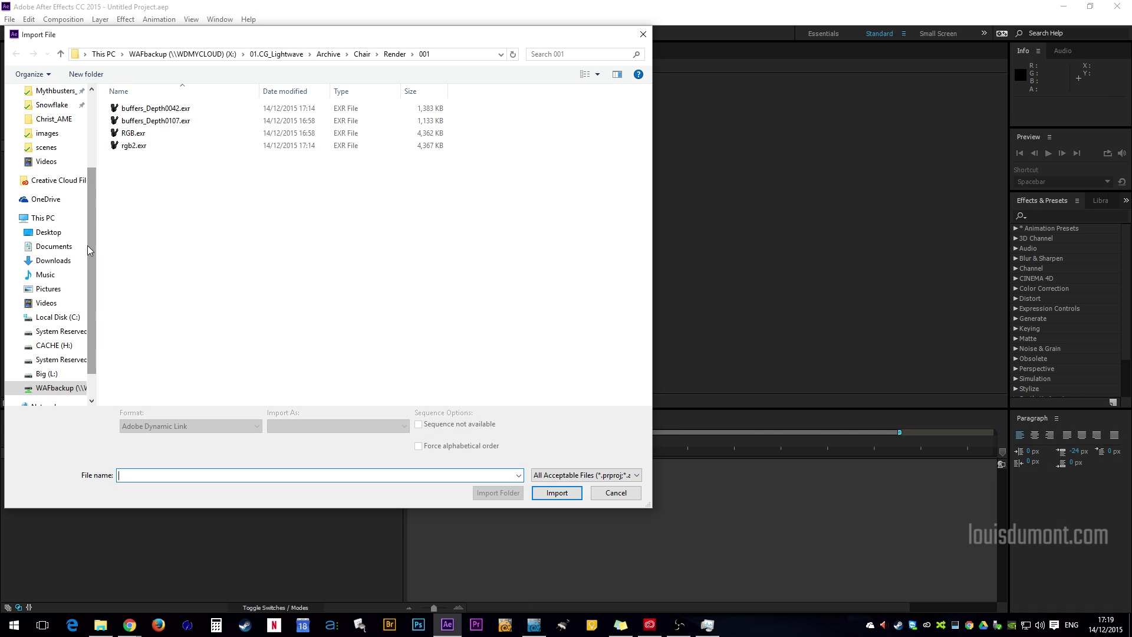
pyautogui.click(134, 145)
pyautogui.keyDown('ctrl'); pyautogui.click(165, 109); pyautogui.keyUp('ctrl')
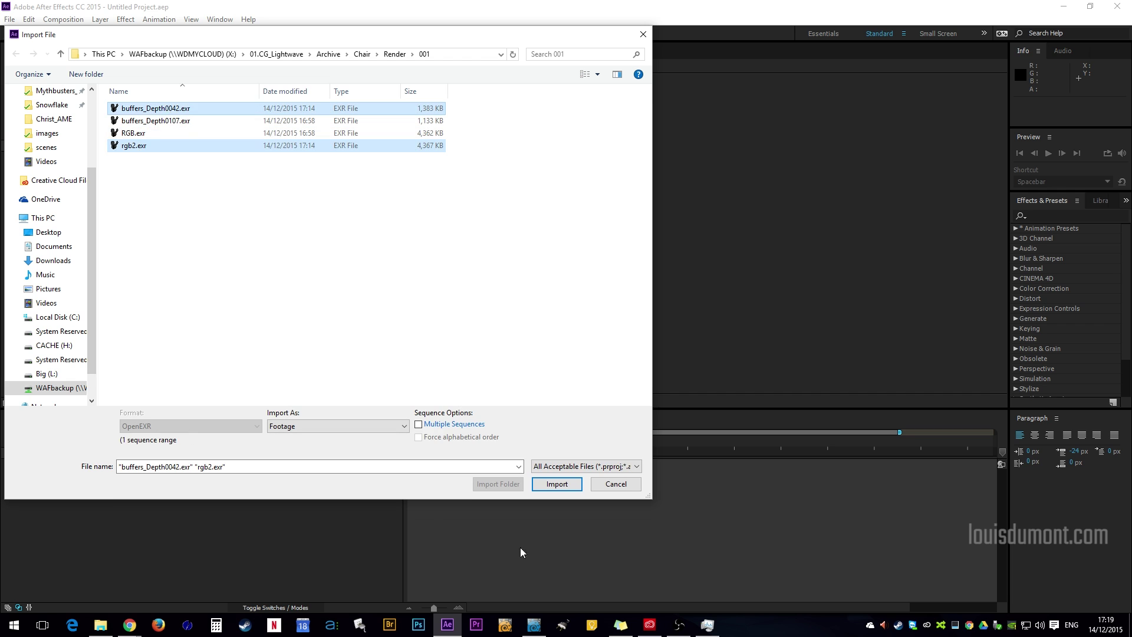
pyautogui.click(557, 483)
# Step: Create a composition from rgb2.exr and place buffers_Depth0042.exr as a layer above it
pyautogui.moveTo(37, 170); pyautogui.dragTo(190, 498)
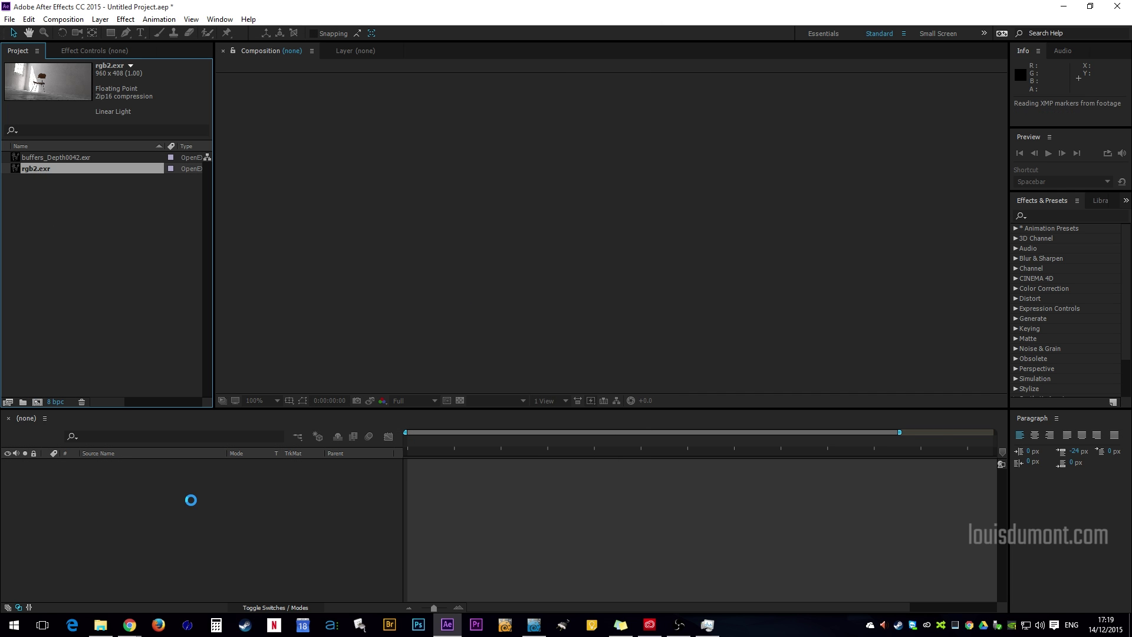
pyautogui.click(58, 158)
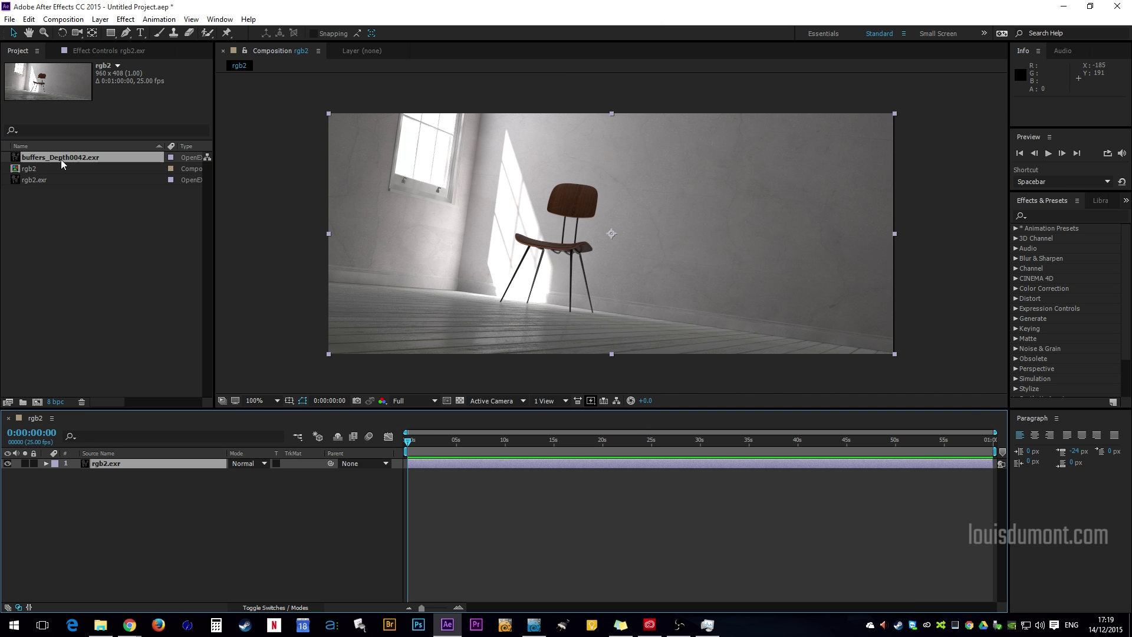
pyautogui.moveTo(70, 156); pyautogui.dragTo(146, 460)
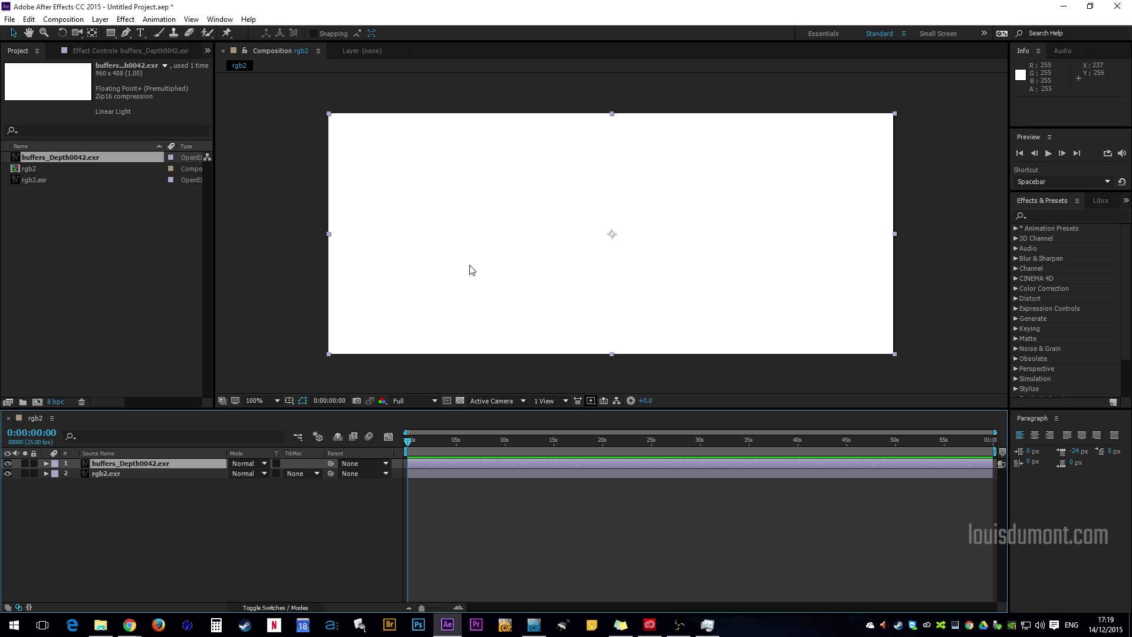
# Step: Set the project's color depth to 32 bits per channel (float)
pyautogui.click(58, 404)
pyautogui.click(565, 262)
pyautogui.click(571, 302)
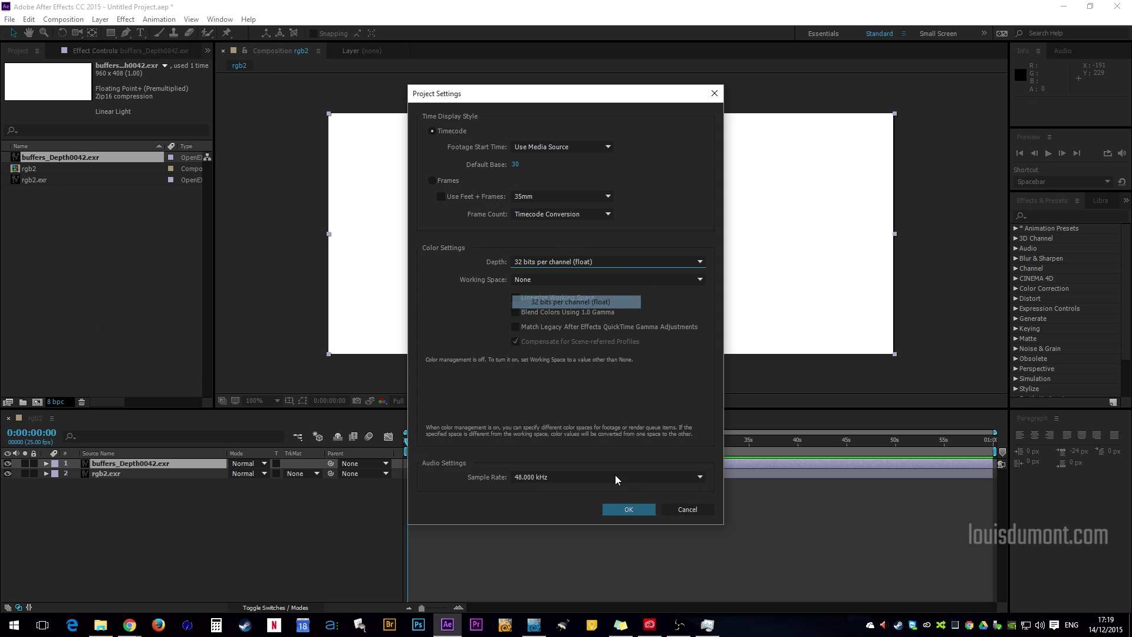
pyautogui.click(647, 506)
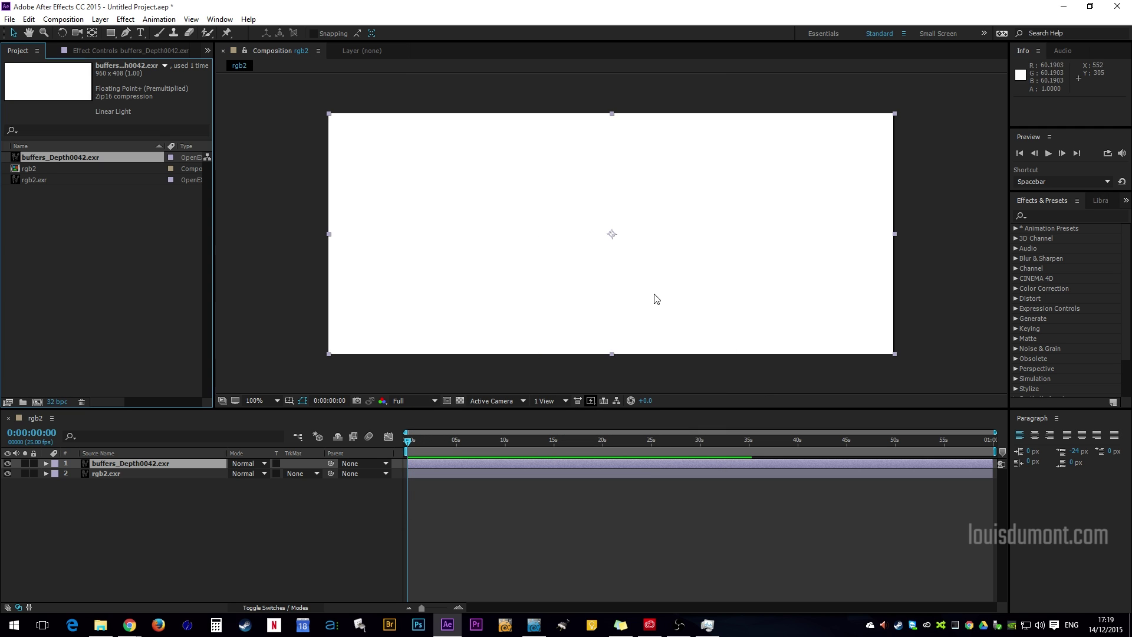
# Step: Find the Levels effect and apply it to the buffers_Depth0042.exr layer
pyautogui.click(1045, 215)
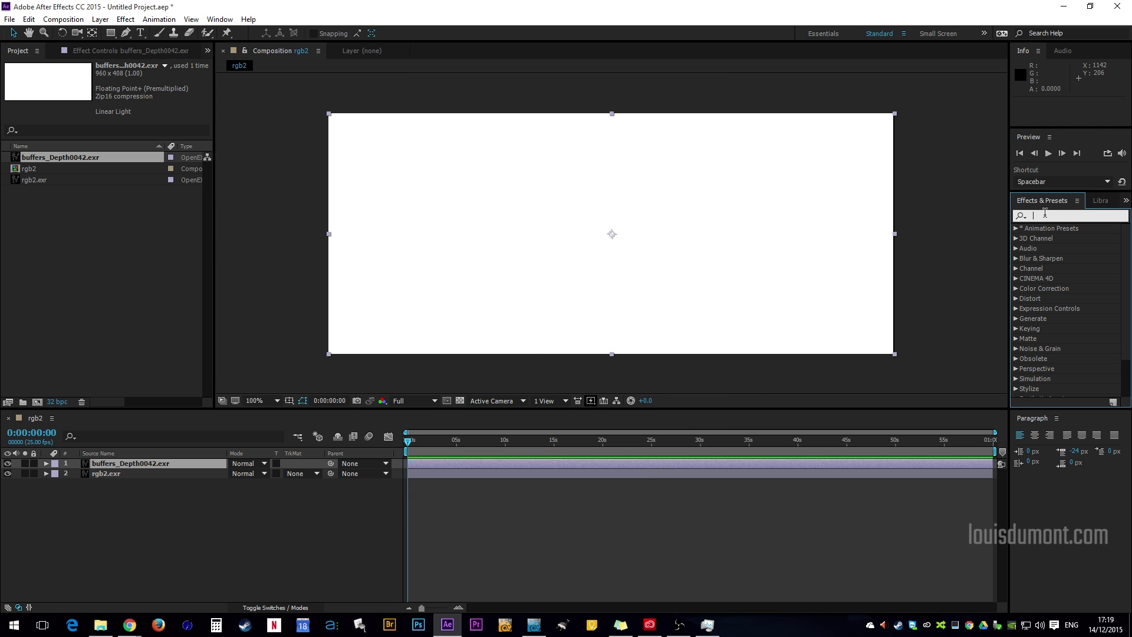
pyautogui.write('leve')
pyautogui.moveTo(1050, 288); pyautogui.dragTo(523, 465)
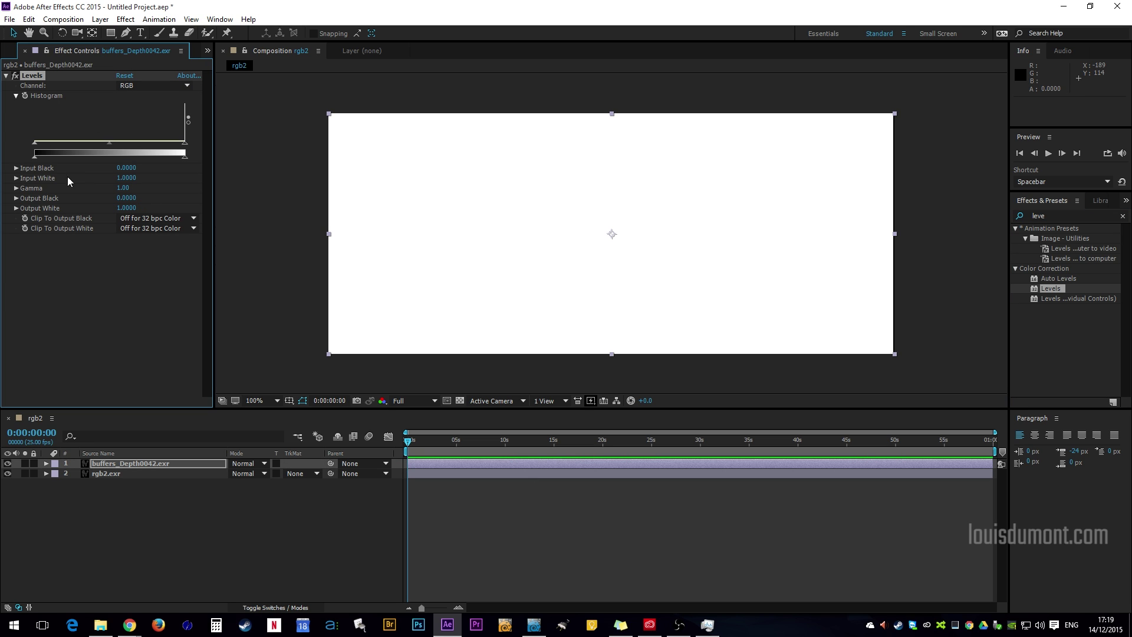
# Step: Set the depth layer's Levels Input White to 80 after trying 100
pyautogui.click(127, 177)
pyautogui.write('100')
pyautogui.press('Return')
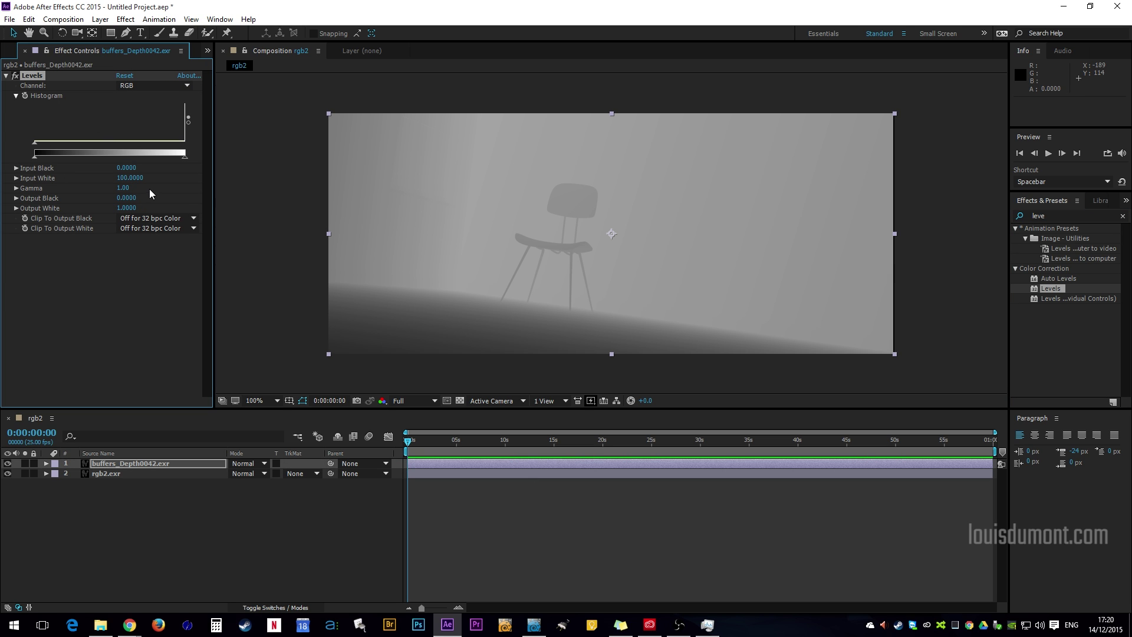
pyautogui.moveTo(127, 177); pyautogui.dragTo(96, 188)
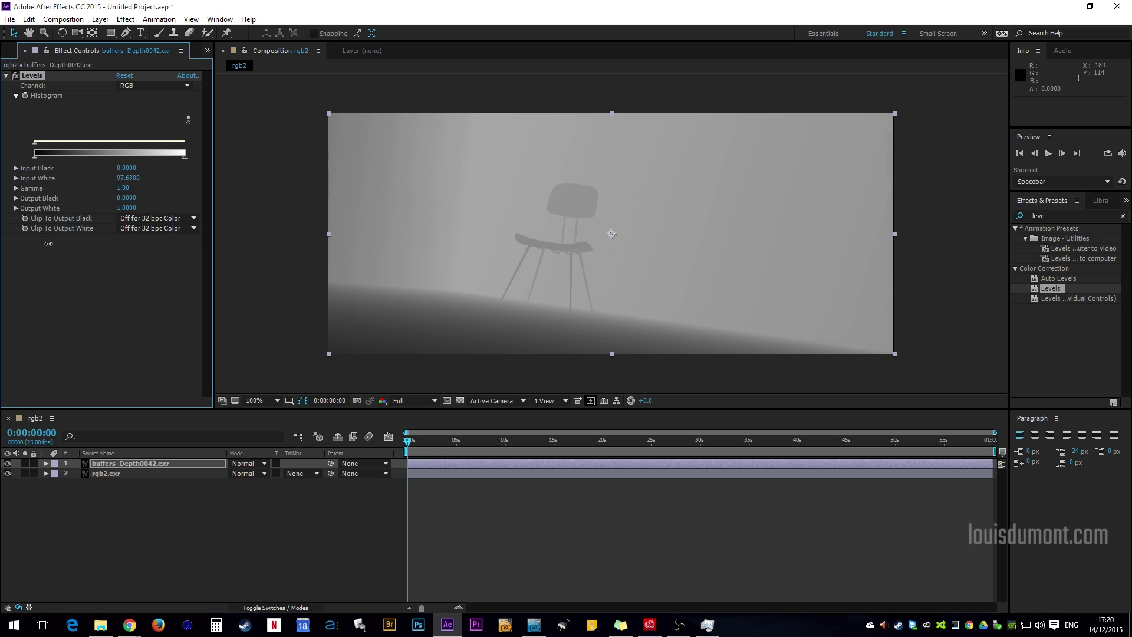
pyautogui.click(125, 178)
pyautogui.write('80')
pyautogui.press('Return')
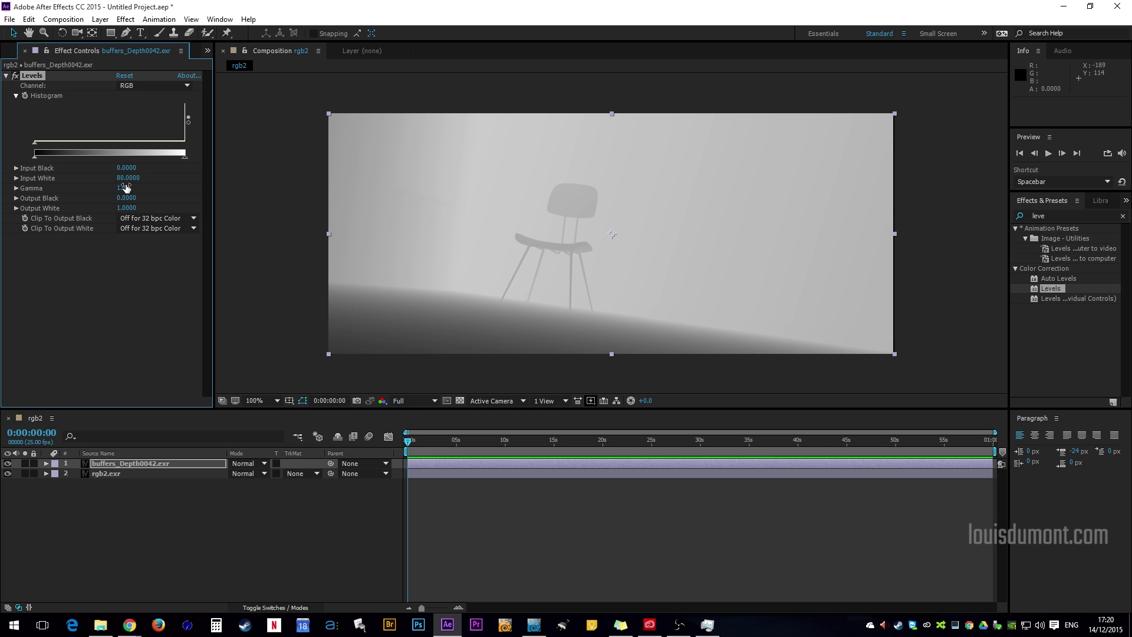
# Step: Set the depth layer's Levels Input Black to 10 after trying 20
pyautogui.click(127, 168)
pyautogui.write('20')
pyautogui.press('Return')
pyautogui.click(128, 169)
pyautogui.write('10')
pyautogui.press('Return')
# Step: Pre-compose the depth layer with all attributes moved into the new composition, and hide the resulting layer
pyautogui.rightClick(454, 468)
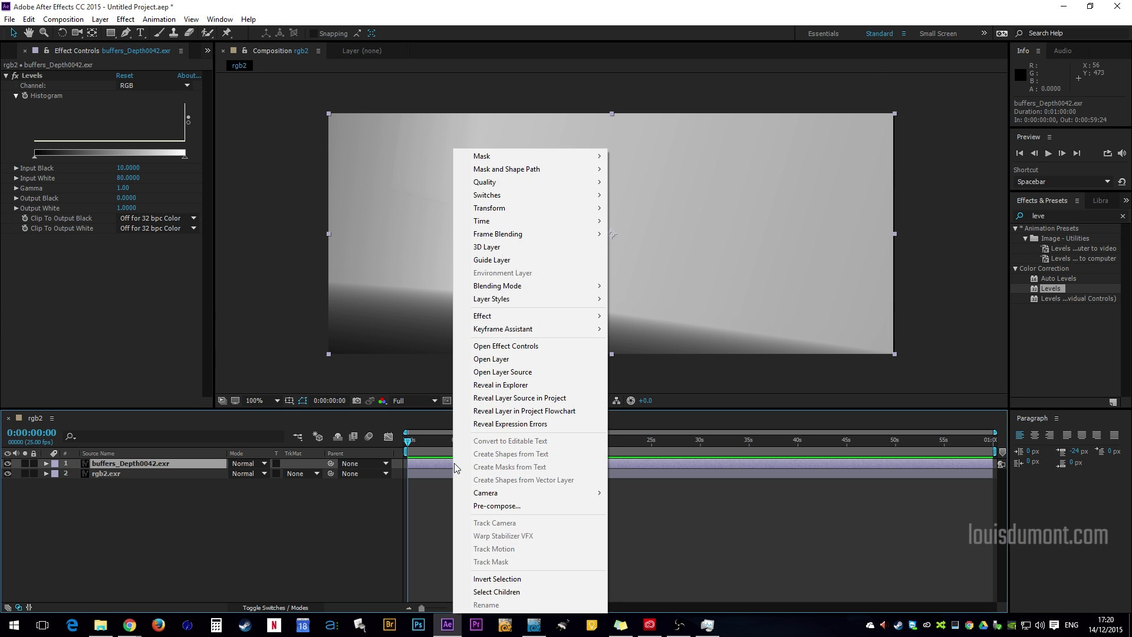
pyautogui.click(499, 504)
pyautogui.click(503, 313)
pyautogui.click(602, 381)
pyautogui.click(7, 463)
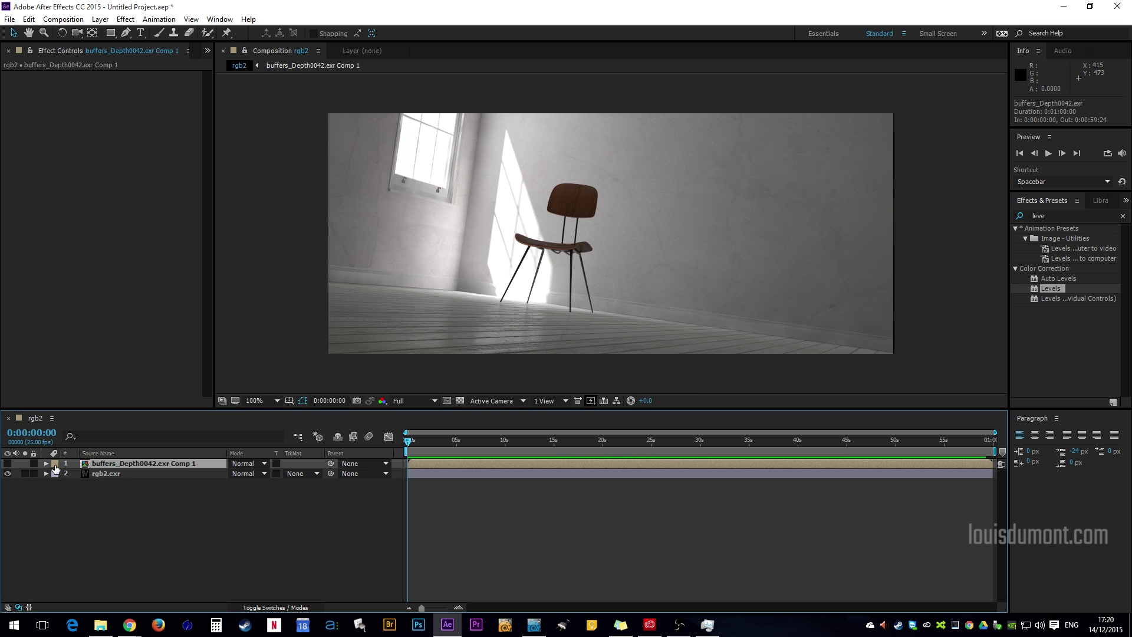
# Step: Find the Camera Lens Blur effect and apply it to the rgb2.exr layer
pyautogui.click(100, 473)
pyautogui.click(1062, 215)
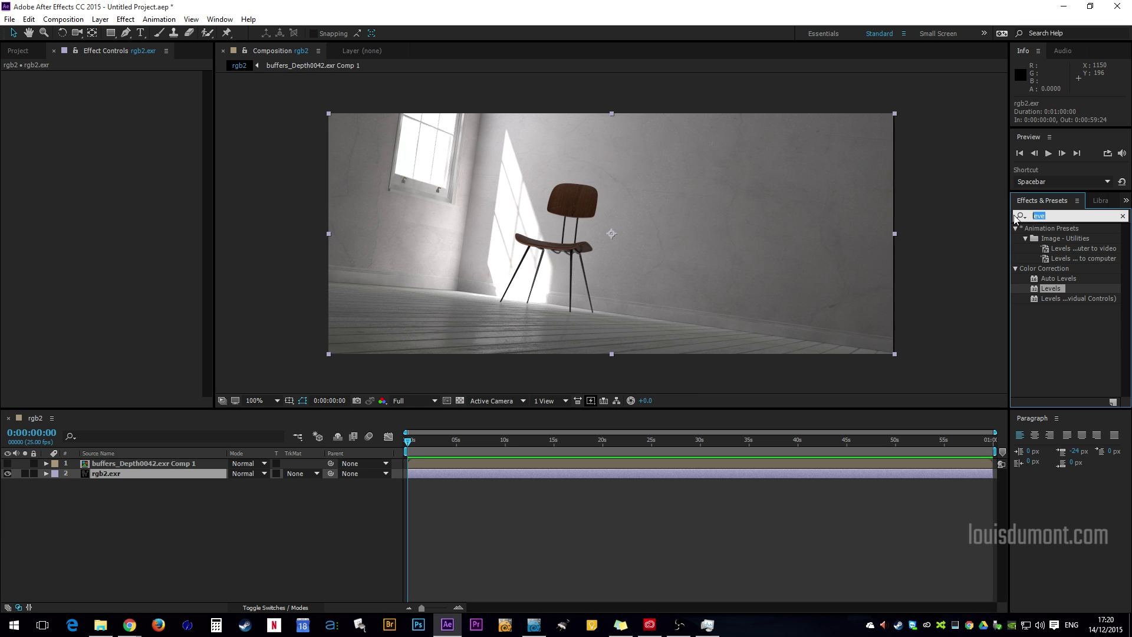
pyautogui.write('camera')
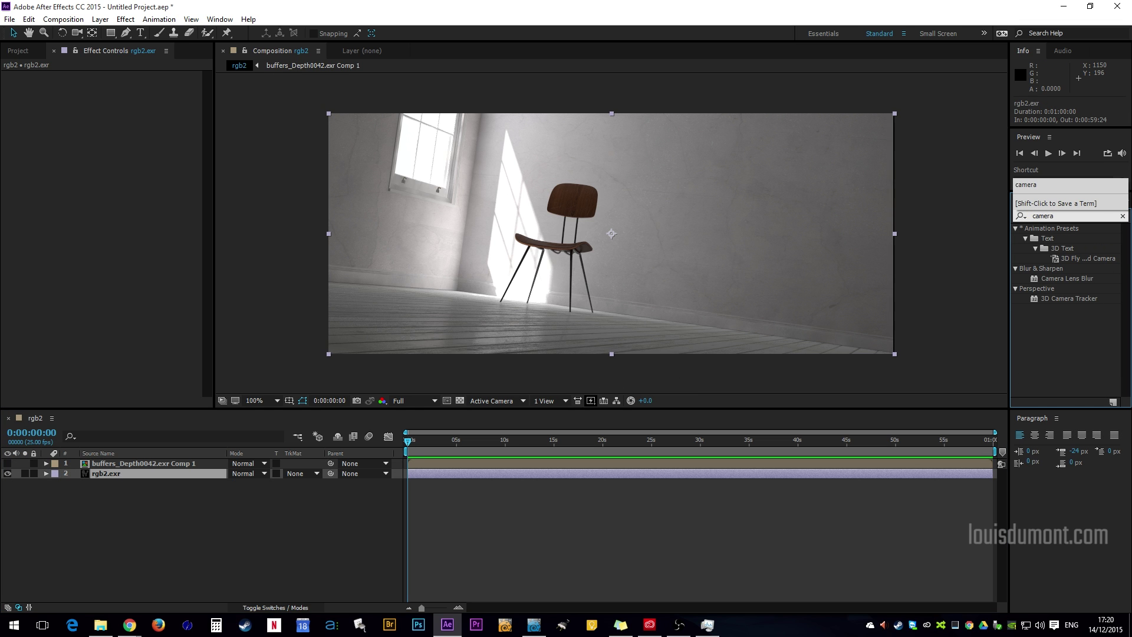
pyautogui.click(1071, 279)
pyautogui.moveTo(1071, 278); pyautogui.dragTo(465, 475)
# Step: Set the lens blur's iris shape to Octagon and its blur map layer to buffers_Depth0042.exr Comp 1
pyautogui.click(156, 107)
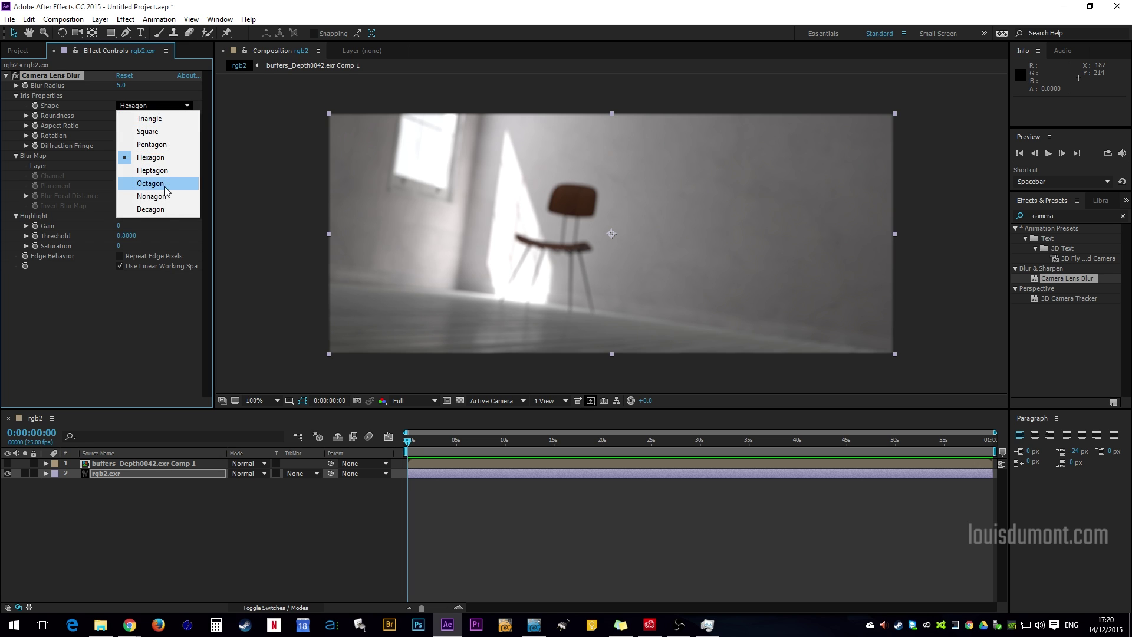
pyautogui.click(164, 185)
pyautogui.click(143, 167)
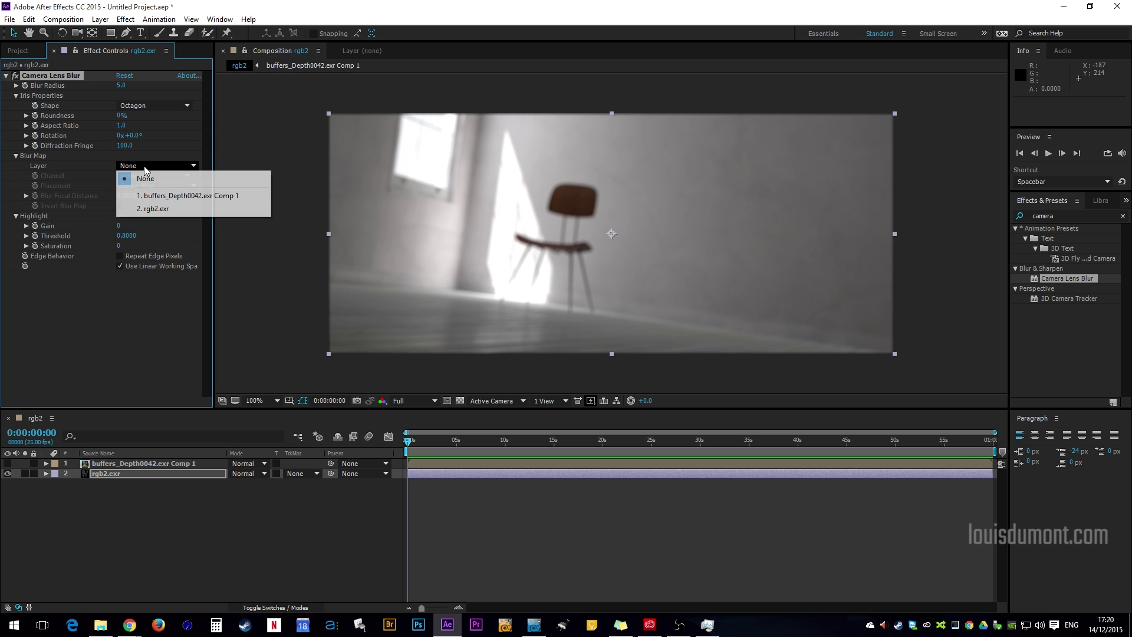
pyautogui.click(175, 196)
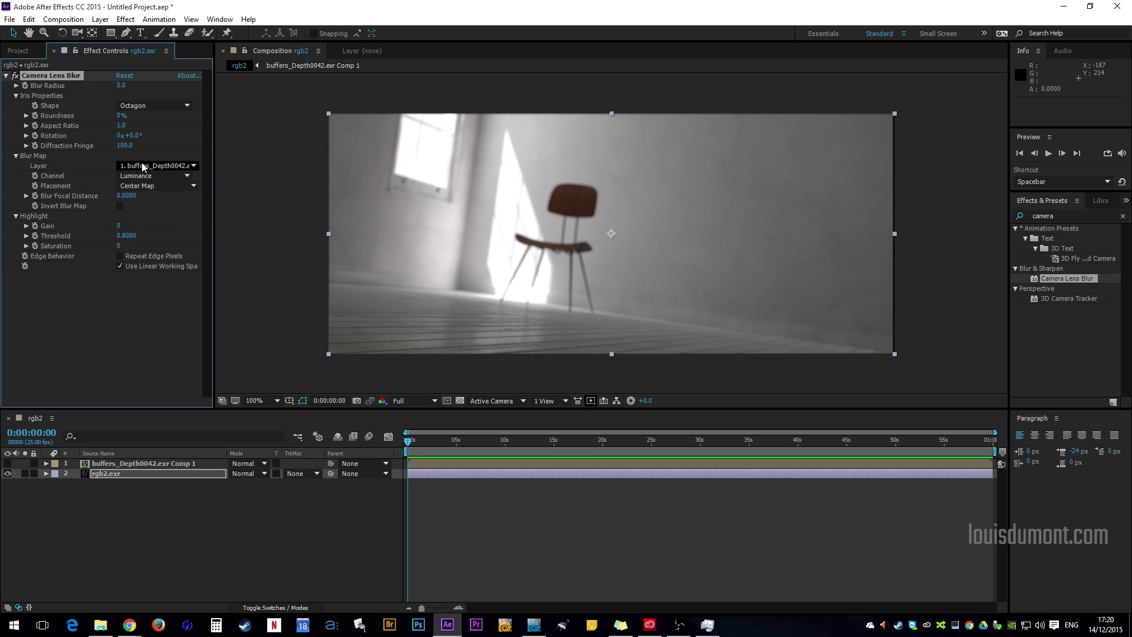
# Step: Set the lens blur's Blur Radius to 8 and increase its Blur Focal Distance
pyautogui.click(121, 86)
pyautogui.write('8')
pyautogui.press('Return')
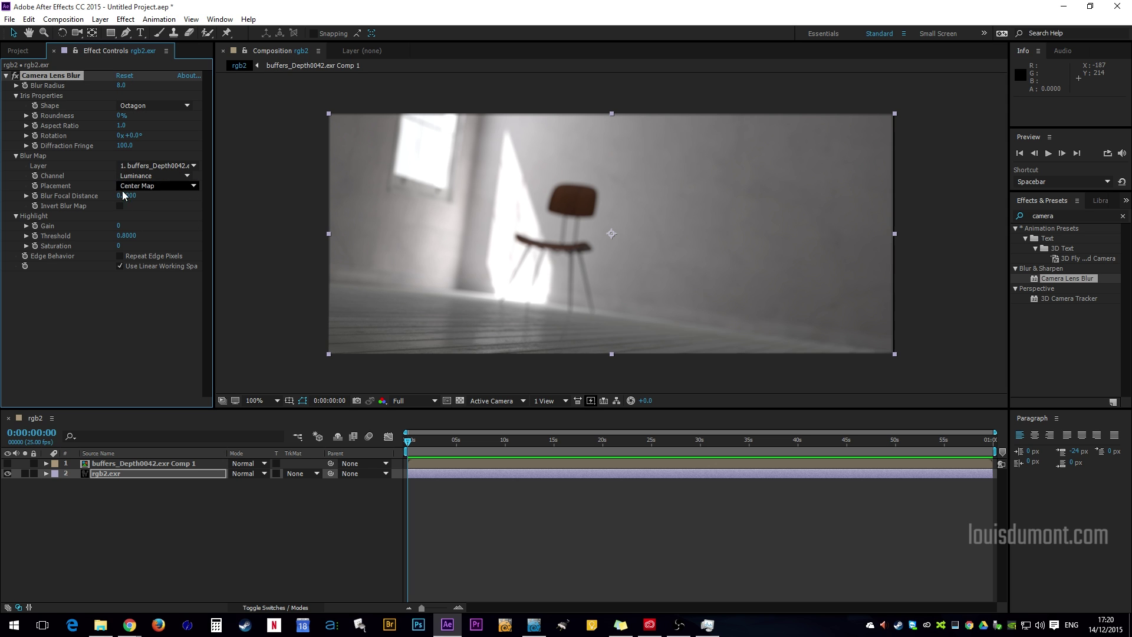
pyautogui.moveTo(125, 195); pyautogui.dragTo(149, 197)
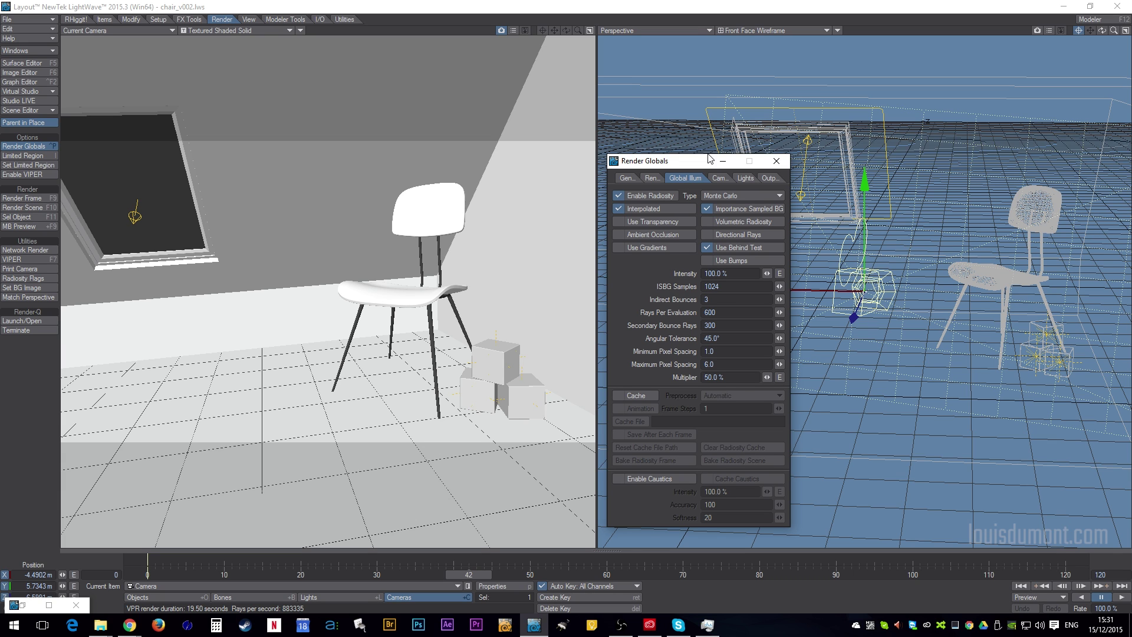
# Step: Show the chair scene's camera viewport in VPR and open the radiosity Multiplier value for editing
pyautogui.moveTo(709, 158); pyautogui.dragTo(702, 160)
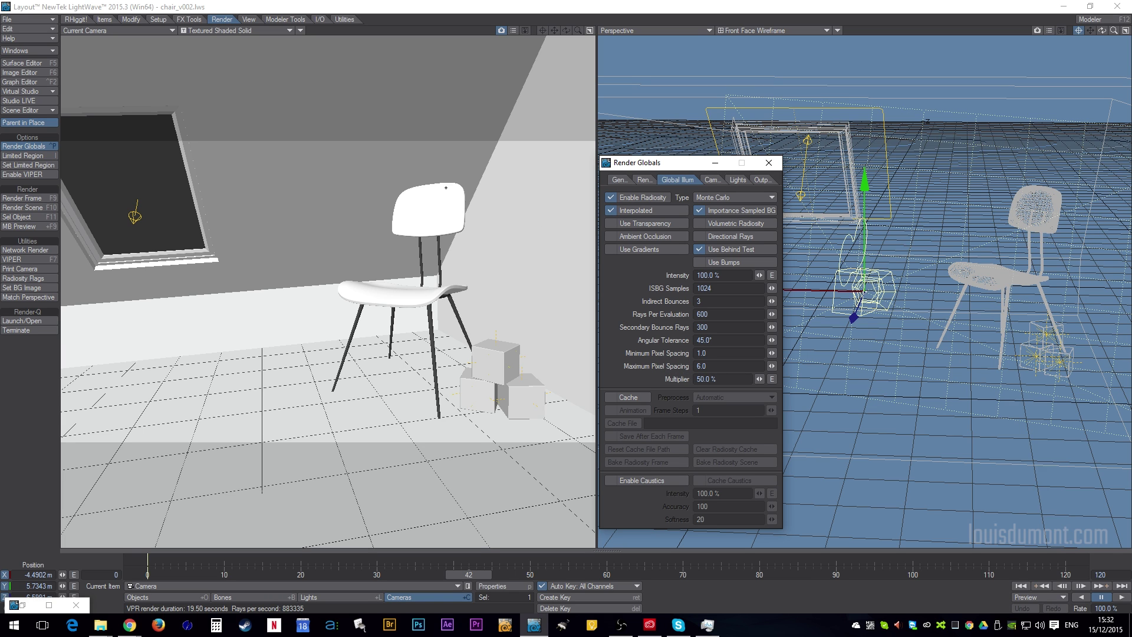
pyautogui.click(225, 30)
pyautogui.click(230, 88)
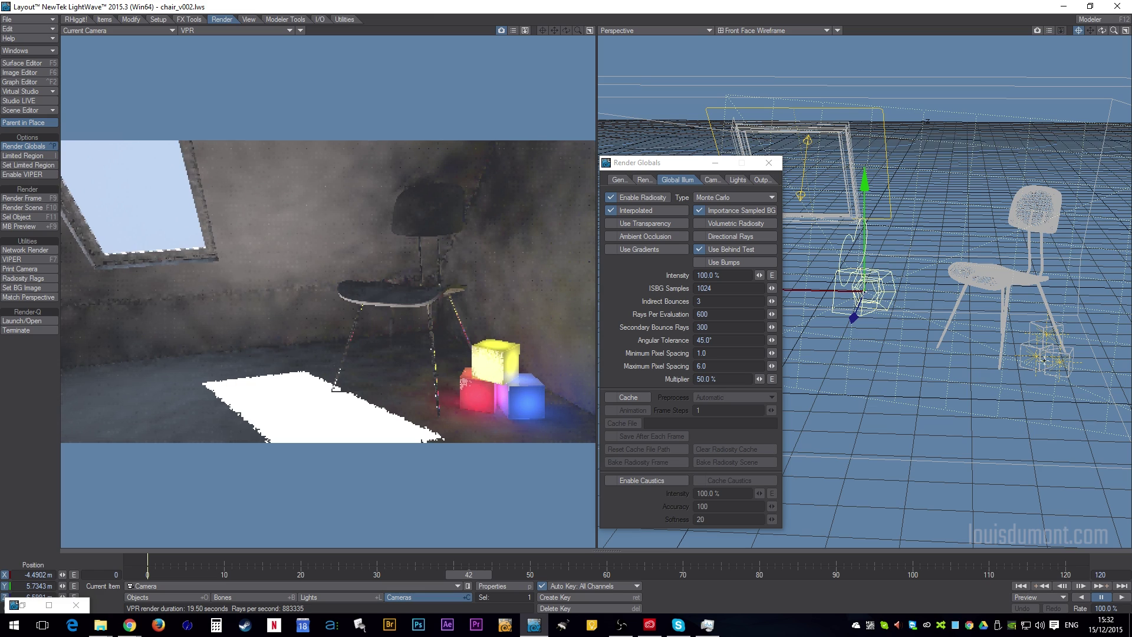
pyautogui.keyDown('alt'); pyautogui.moveTo(943, 295); pyautogui.dragTo(917, 313); pyautogui.keyUp('alt')
pyautogui.keyDown('alt'); pyautogui.moveTo(1058, 404); pyautogui.dragTo(1053, 382); pyautogui.keyUp('alt')
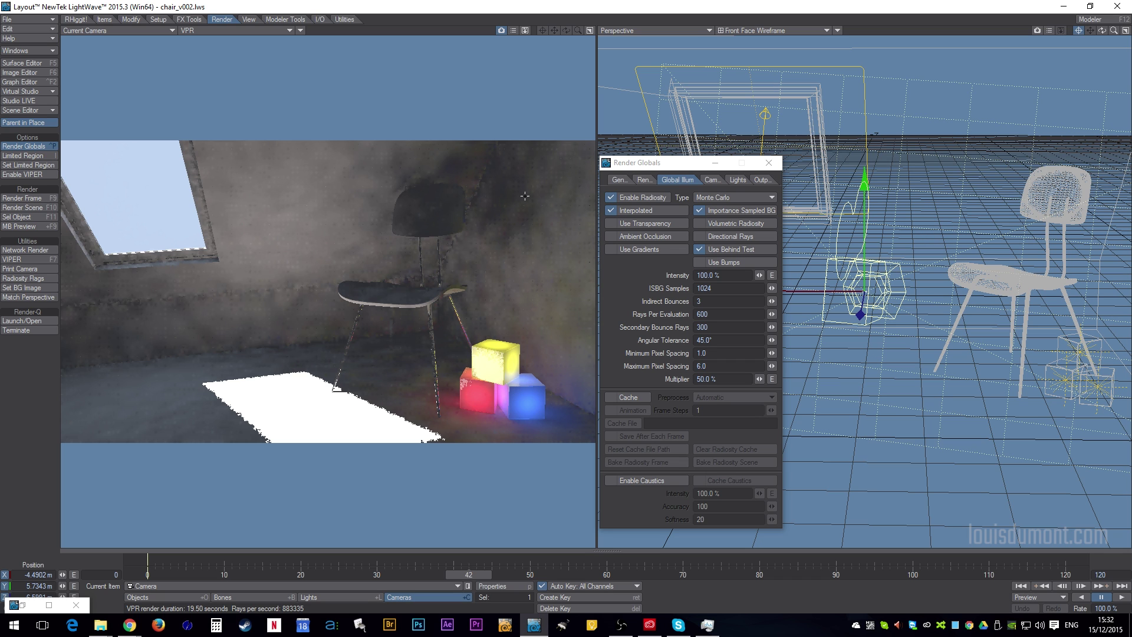
pyautogui.click(731, 379)
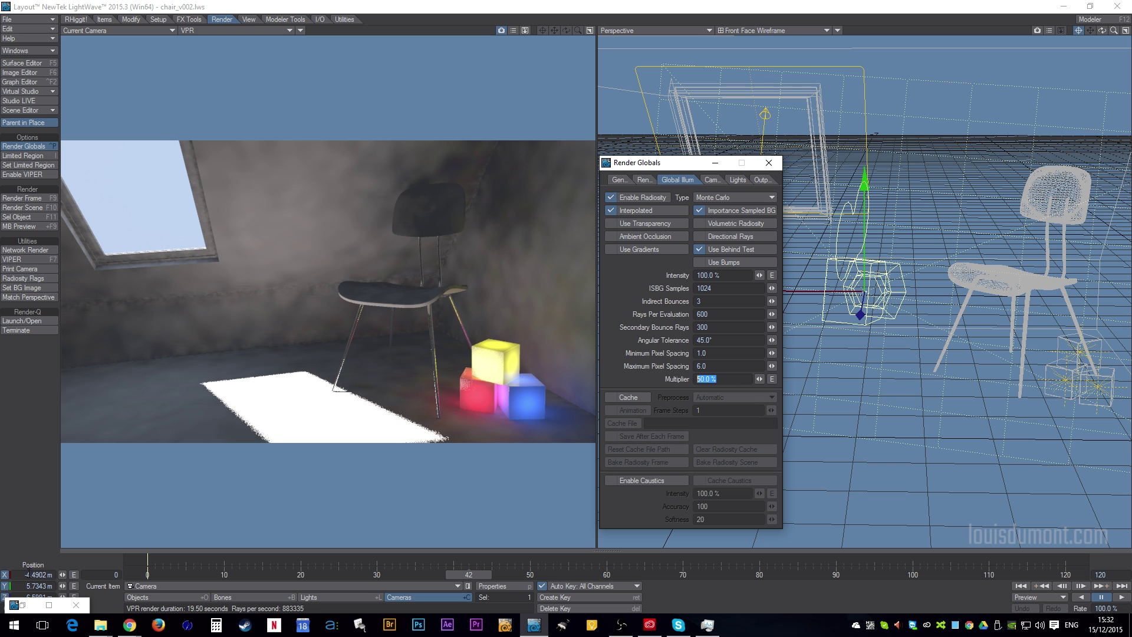
# Step: Switch to Chrome and play the Vimeo video "GI tests with animation", pausing it after viewing
pyautogui.click(129, 625)
pyautogui.click(147, 581)
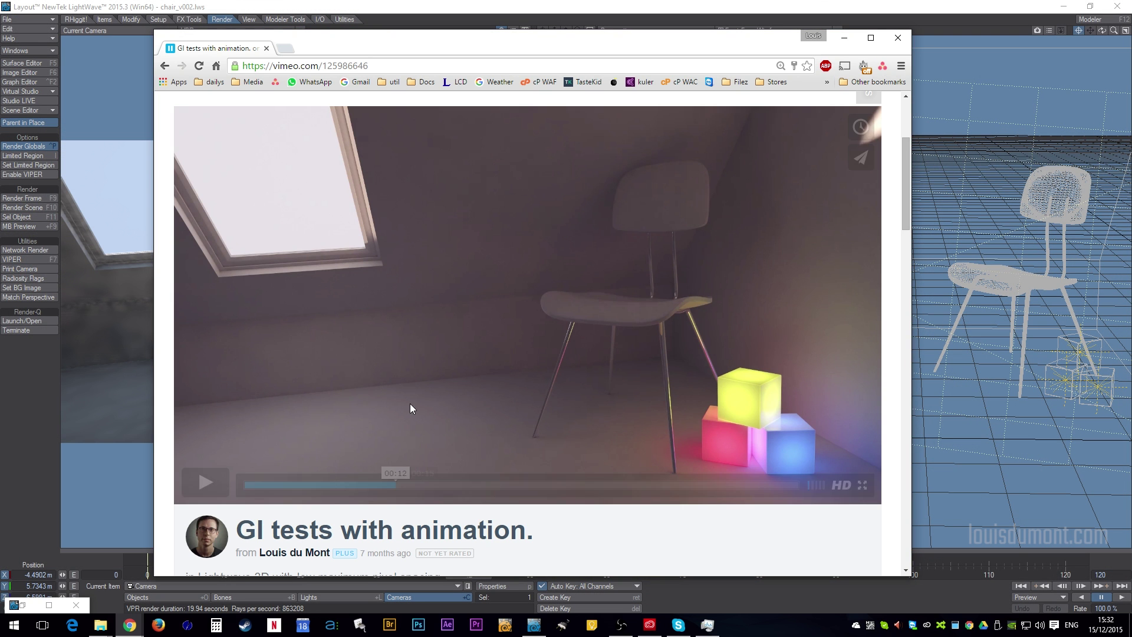
pyautogui.click(205, 486)
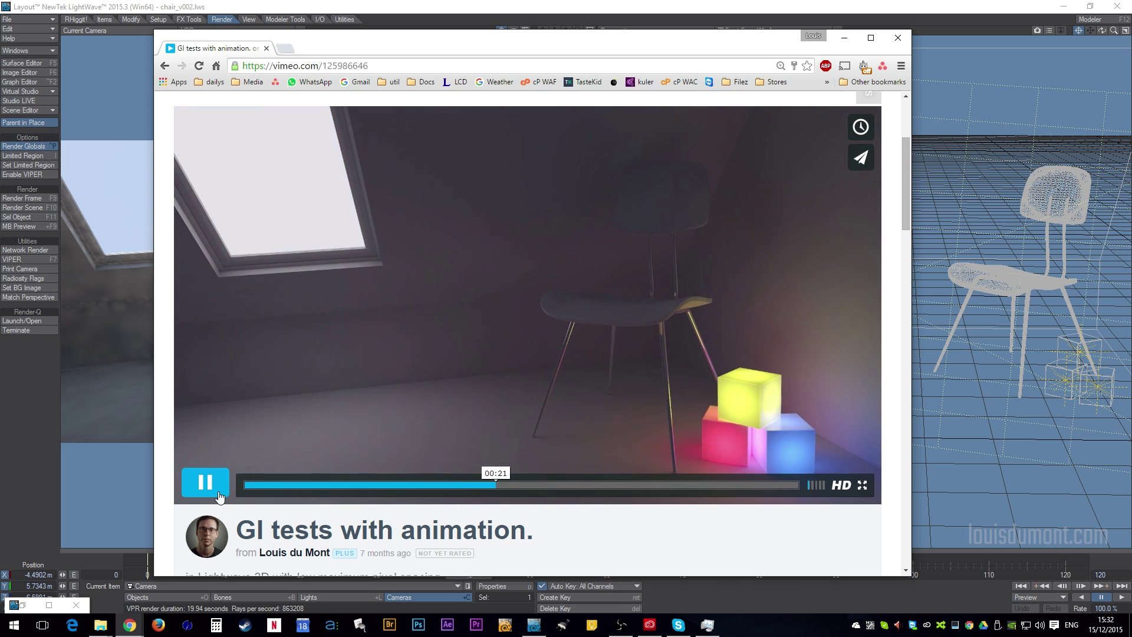
pyautogui.click(215, 492)
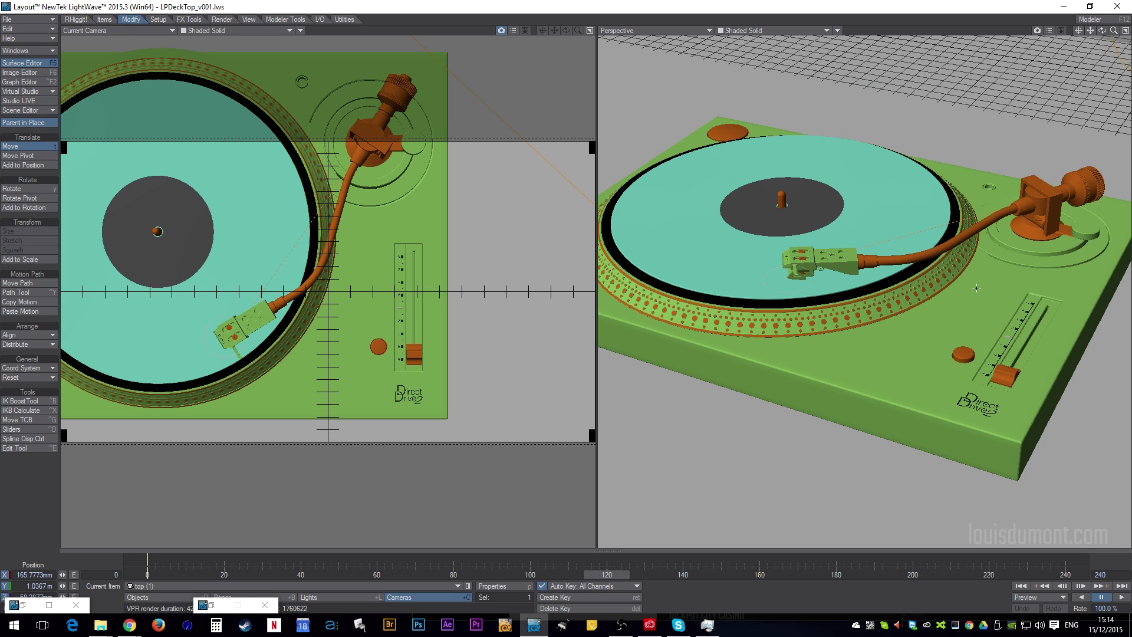
# Step: Add the Compositing Buffer Export image filter to the LPDeckTop_v001 scene and open its options
pyautogui.hotkey('ctrl', 'F8')
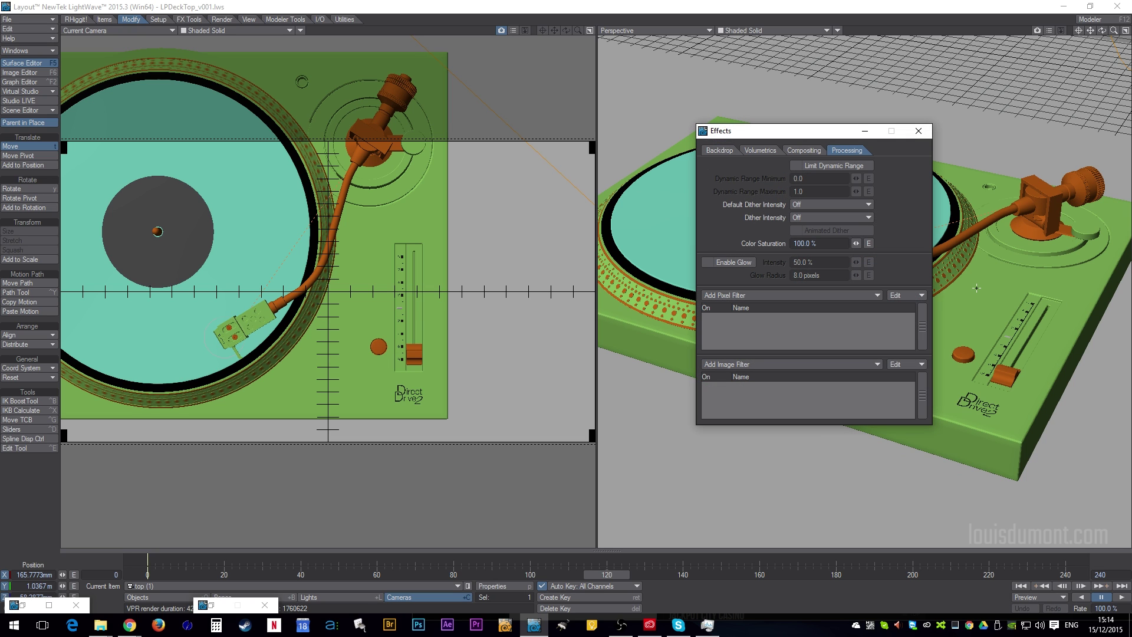
pyautogui.click(752, 363)
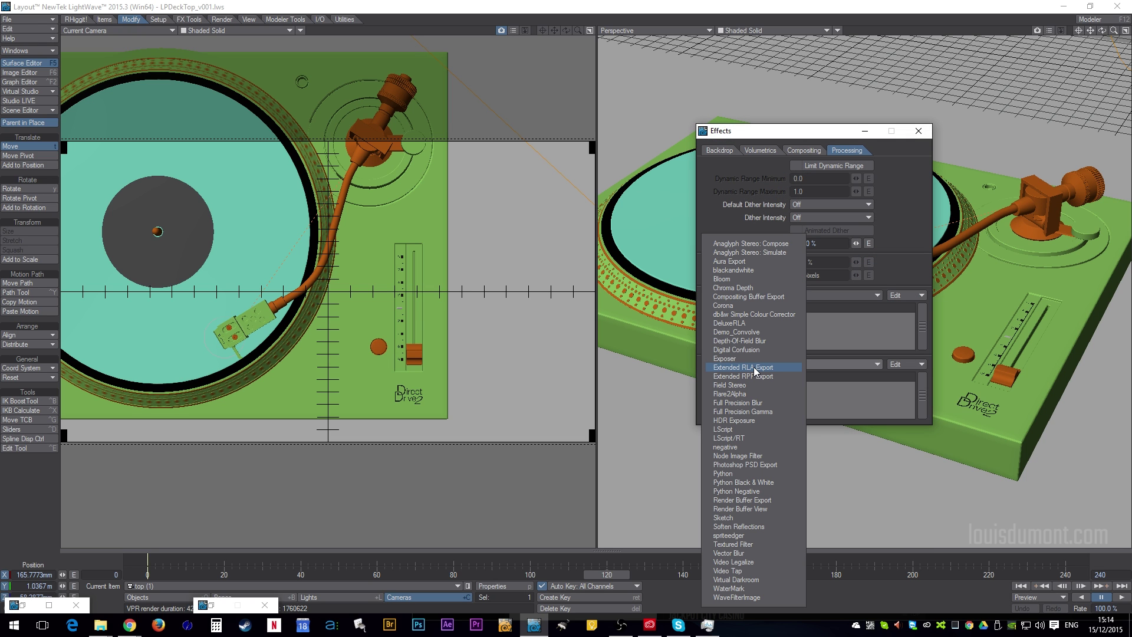
pyautogui.click(748, 297)
pyautogui.doubleClick(761, 384)
# Step: Include the Diffuse Shading, Shaded Reflection and Raw RGB buffers in the export
pyautogui.click(728, 385)
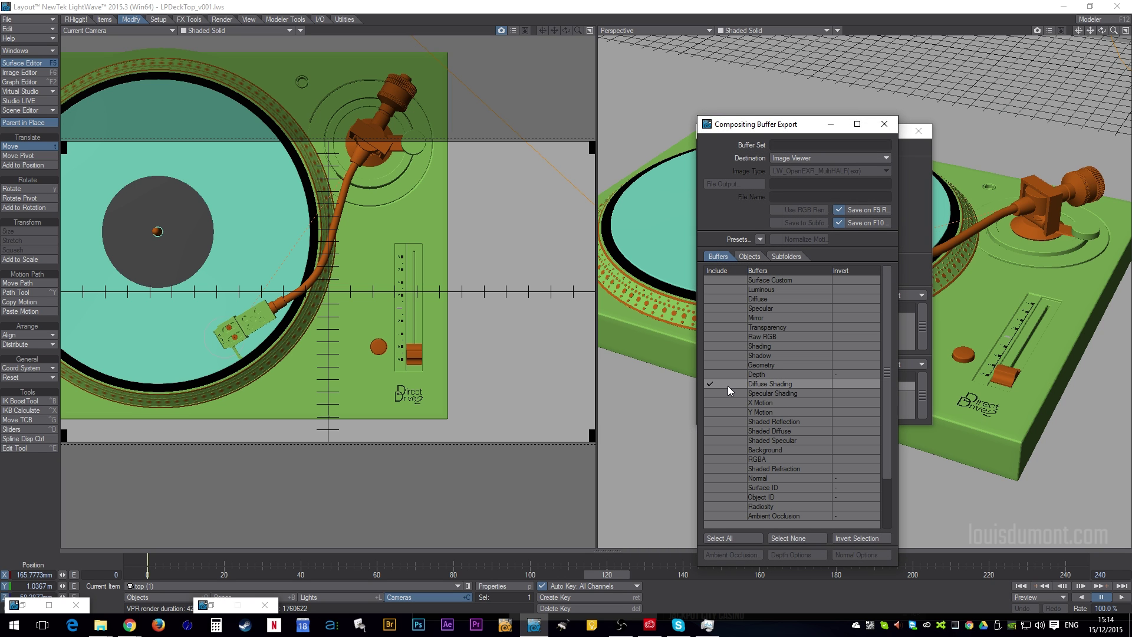
pyautogui.click(731, 419)
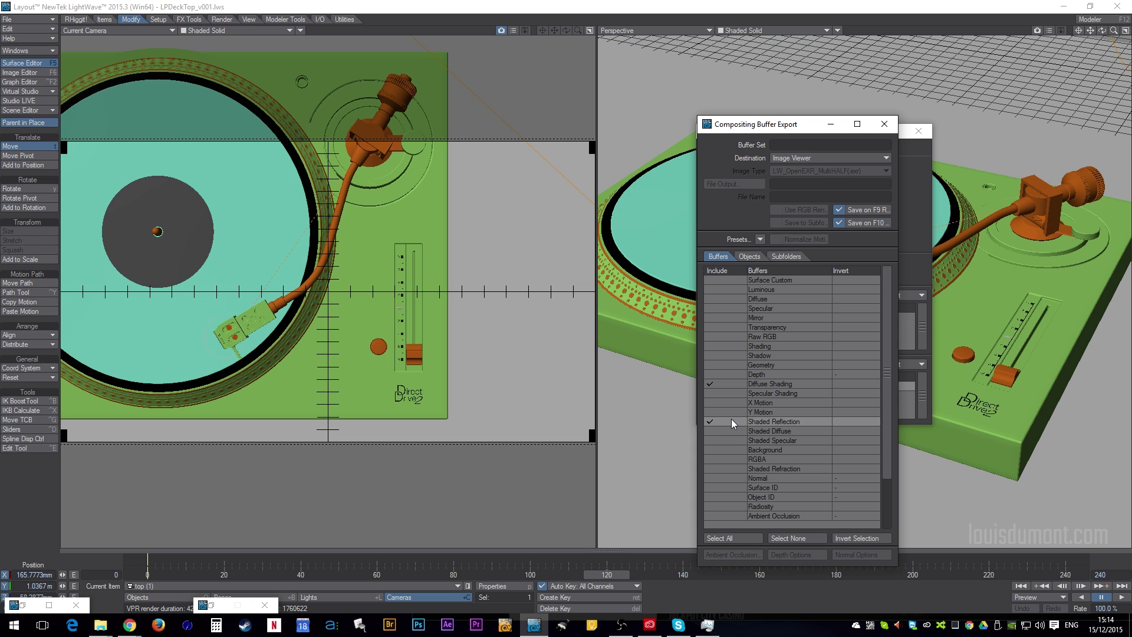
pyautogui.click(730, 336)
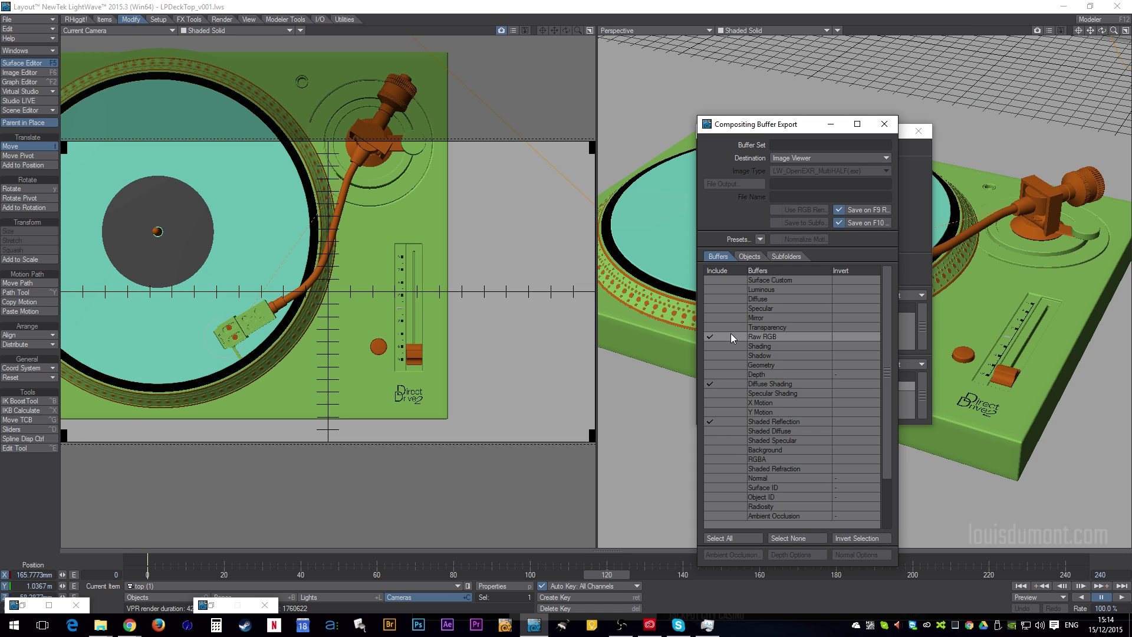
# Step: Set the buffer export's destination to Image Files and its image type to LW_OpenEXR_RGBFP(.exr)
pyautogui.click(838, 167)
pyautogui.click(838, 177)
pyautogui.click(838, 171)
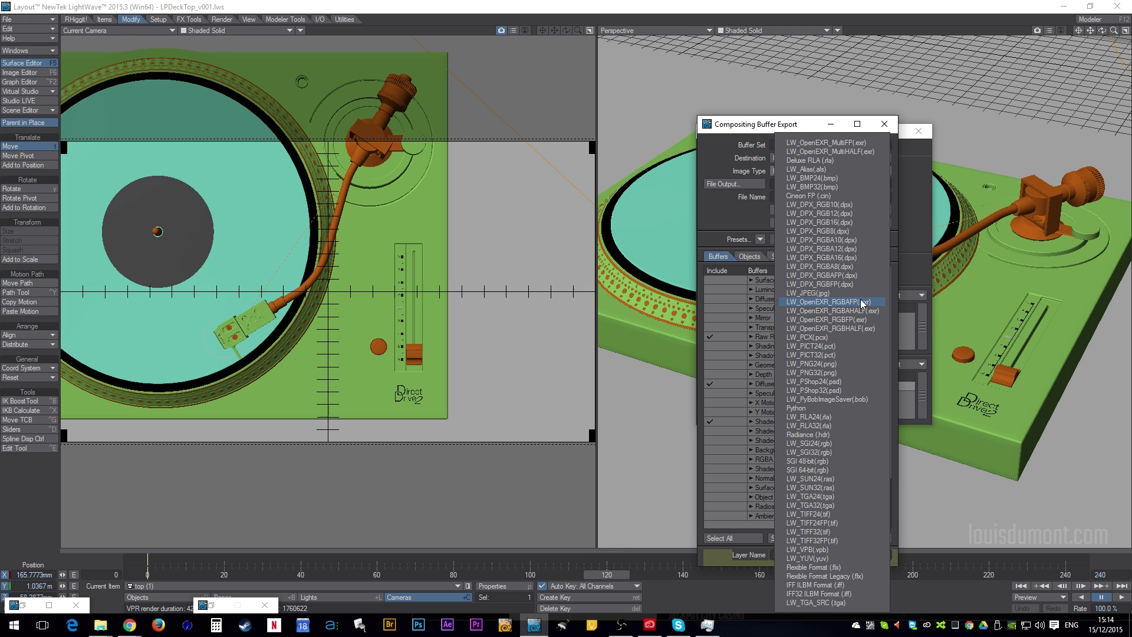
pyautogui.click(861, 320)
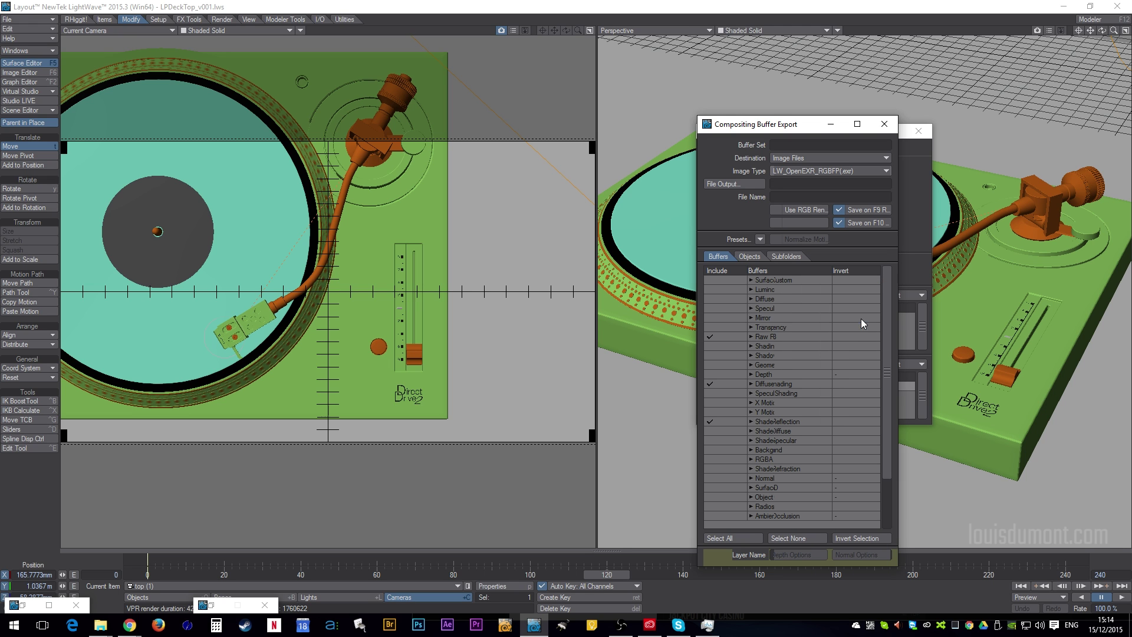
# Step: Set the buffer export's output to the LP project's Buffers folder with the file name buffer
pyautogui.click(741, 186)
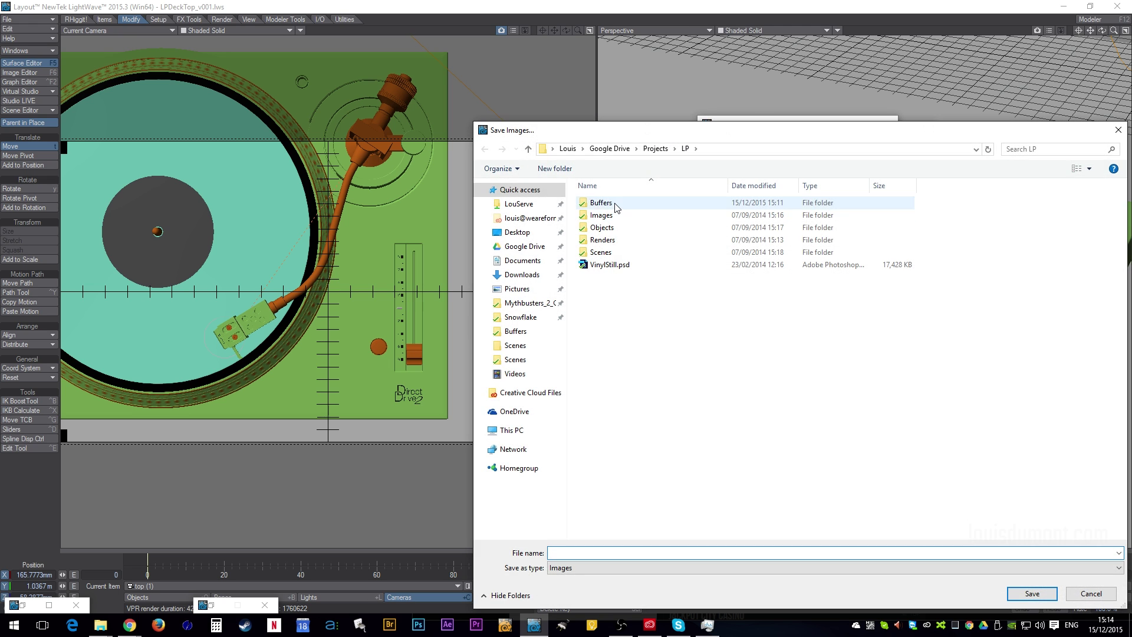
pyautogui.doubleClick(596, 203)
pyautogui.click(595, 549)
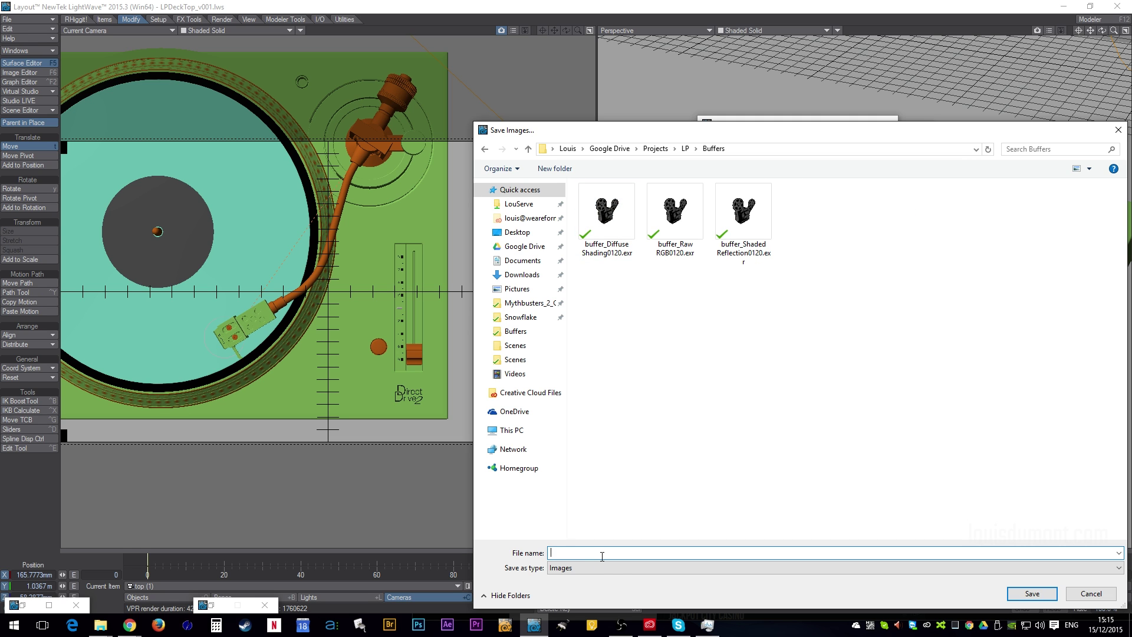
pyautogui.write('buffer')
pyautogui.press('Return')
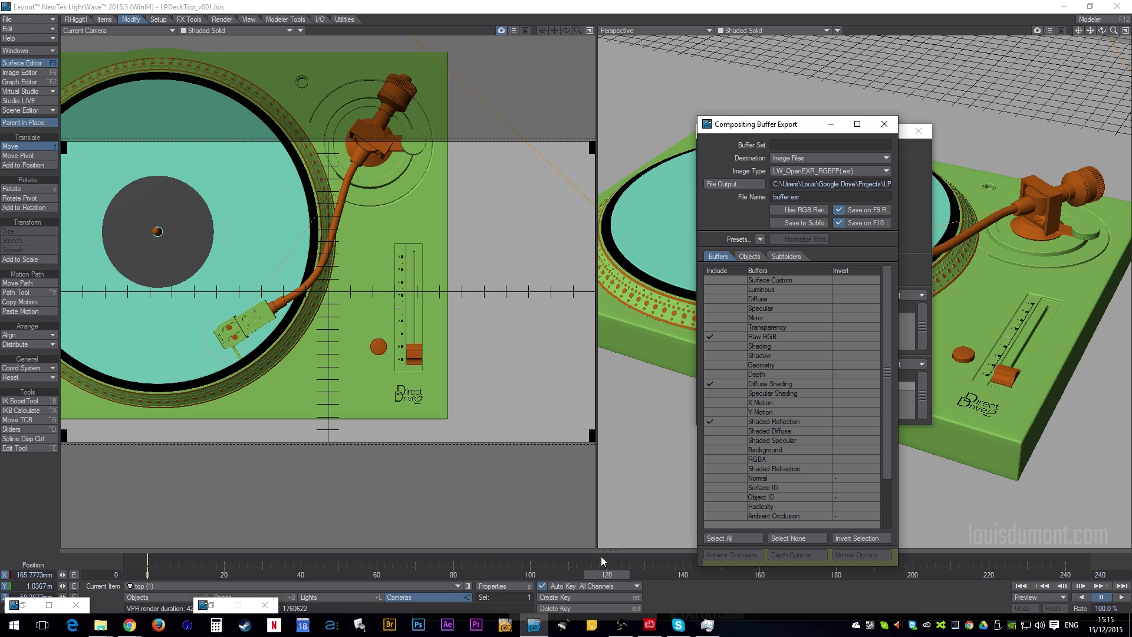
# Step: Start rendering the current frame, abort it, and review the previously finished render in the image viewer
pyautogui.press('F9')
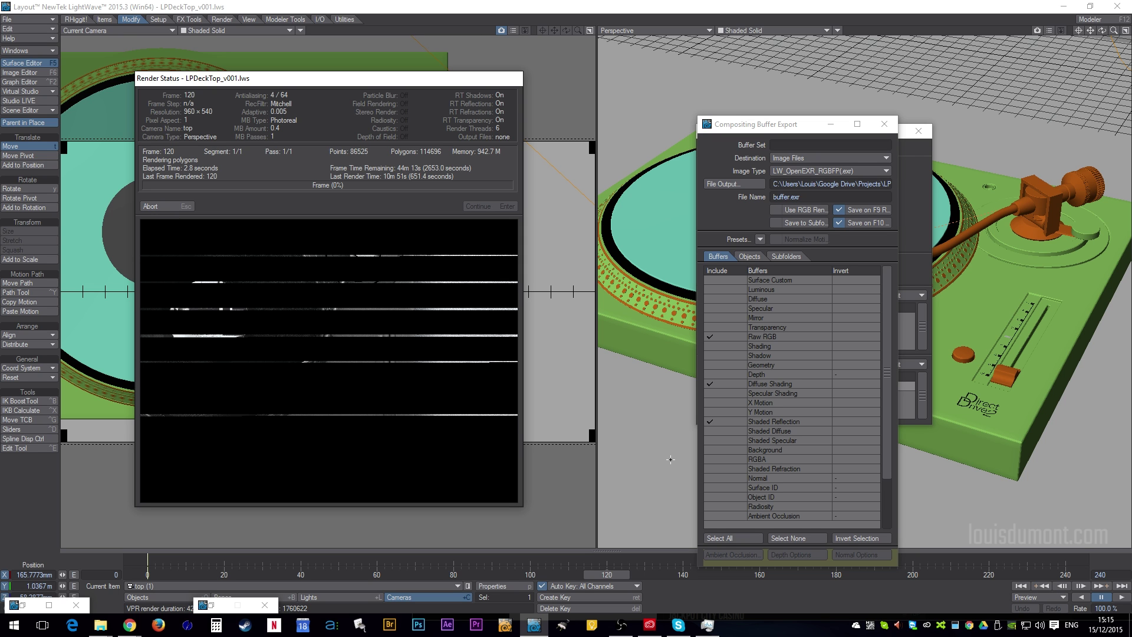
pyautogui.click(186, 208)
pyautogui.moveTo(467, 153); pyautogui.dragTo(525, 108)
# Step: Switch to After Effects, import the three buffer EXR files, and create a composition from buffer_Raw RGB0120.exr
pyautogui.click(448, 625)
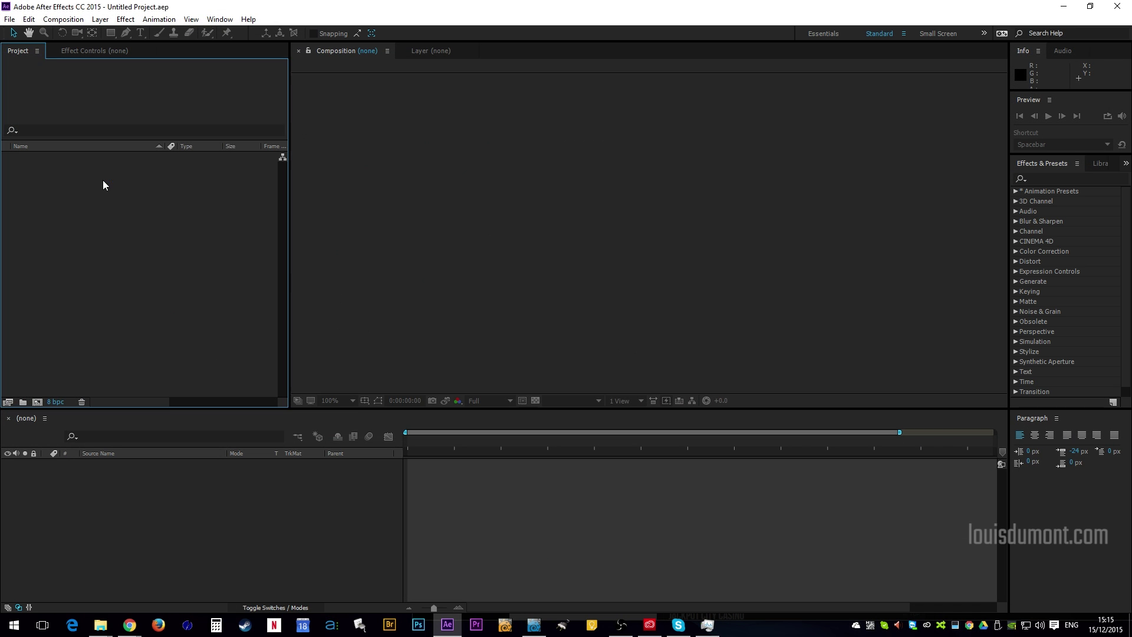
pyautogui.doubleClick(103, 179)
pyautogui.moveTo(384, 214); pyautogui.dragTo(172, 493)
pyautogui.click(465, 380)
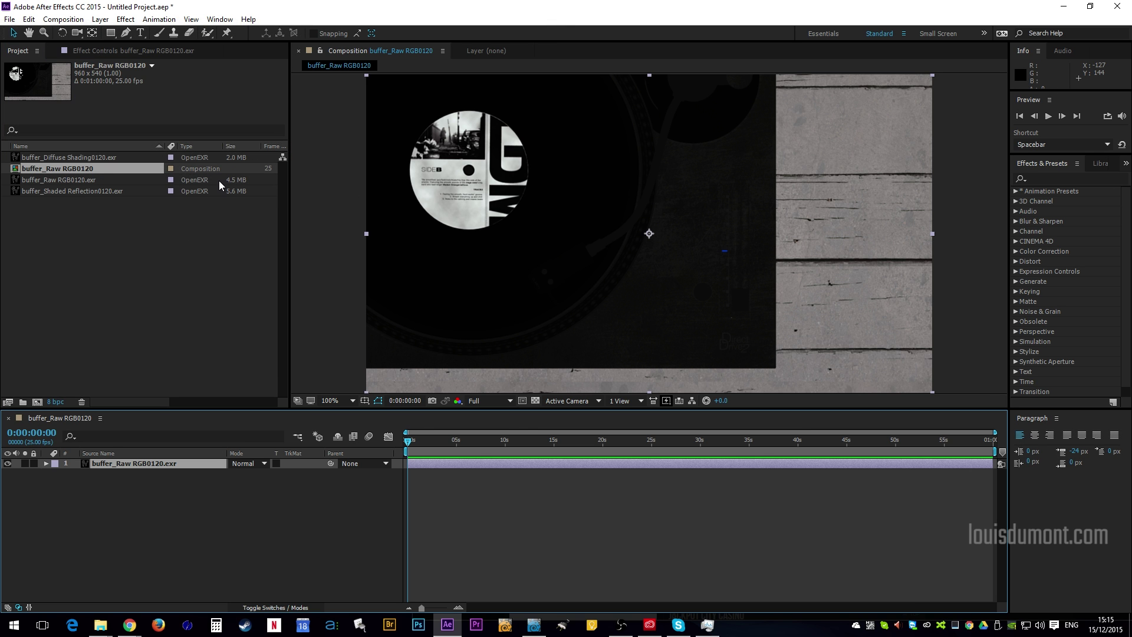
# Step: Add buffer_Diffuse Shading0120.exr above the Raw RGB layer and set its blending mode to Multiply
pyautogui.moveTo(92, 160); pyautogui.dragTo(171, 464)
pyautogui.click(244, 464)
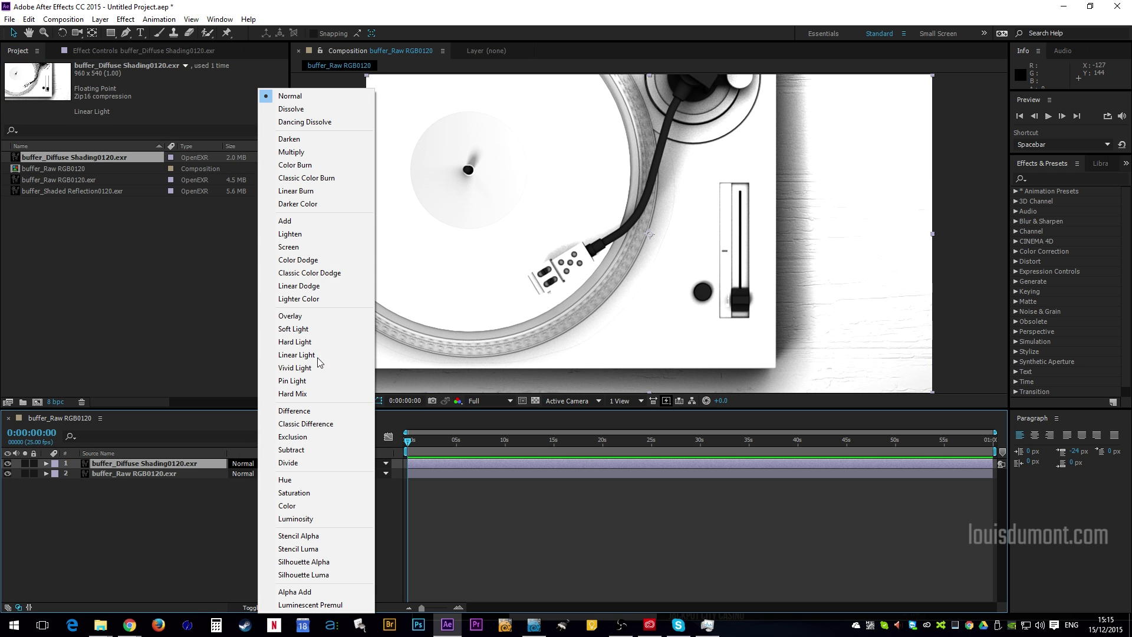
pyautogui.click(292, 152)
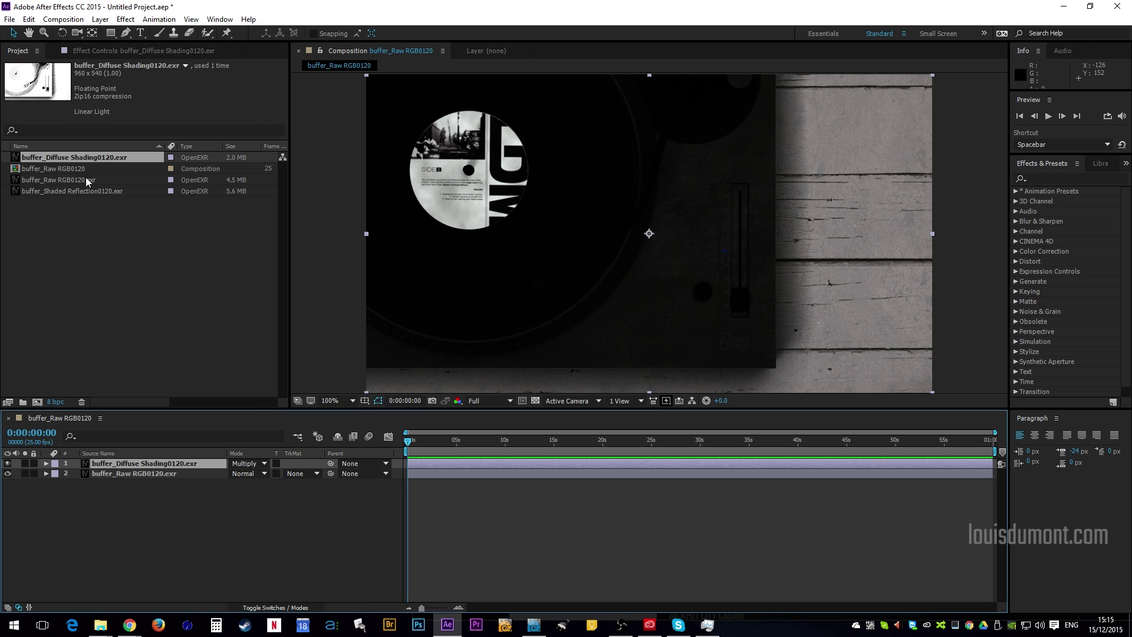
# Step: Add buffer_Shaded Reflection0120.exr as the topmost layer and set its blending mode to Screen
pyautogui.moveTo(88, 192)
pyautogui.mouseDown()
pyautogui.moveTo(190, 505)
pyautogui.moveTo(183, 464)
pyautogui.mouseUp()
pyautogui.click(244, 464)
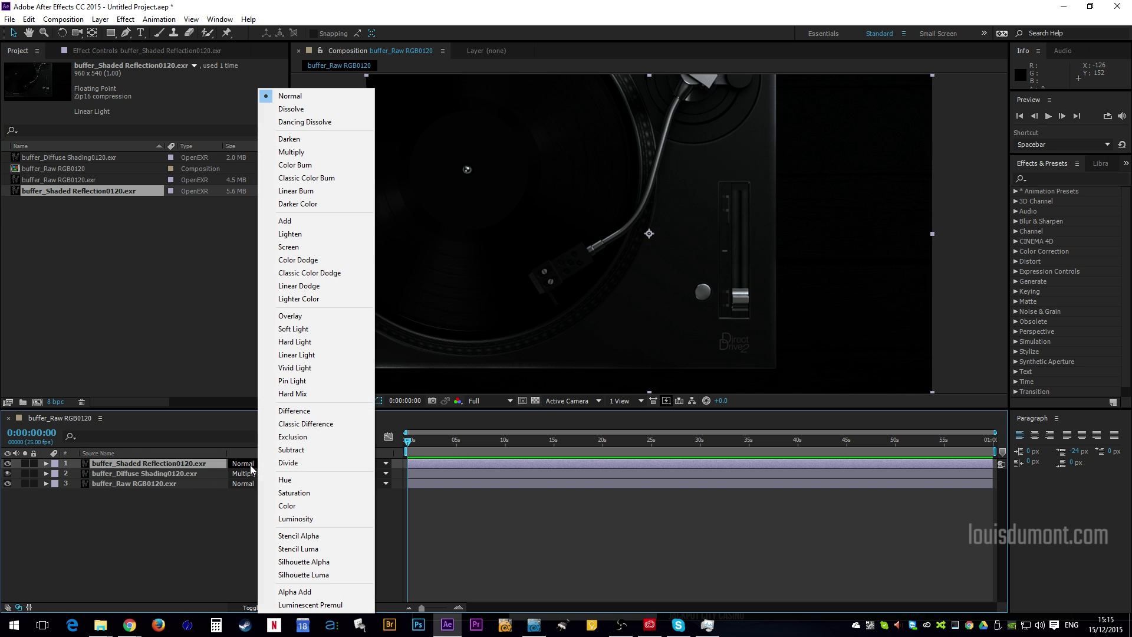
pyautogui.click(333, 247)
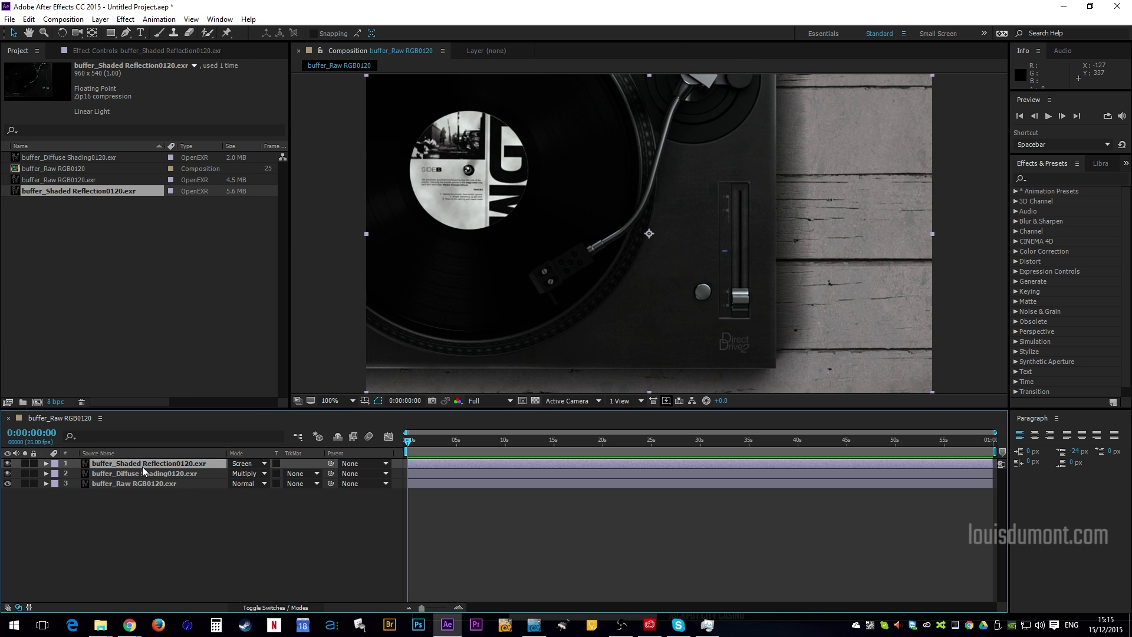
# Step: Create a new adjustment layer above the three buffer layers
pyautogui.click(100, 18)
pyautogui.moveTo(144, 40)
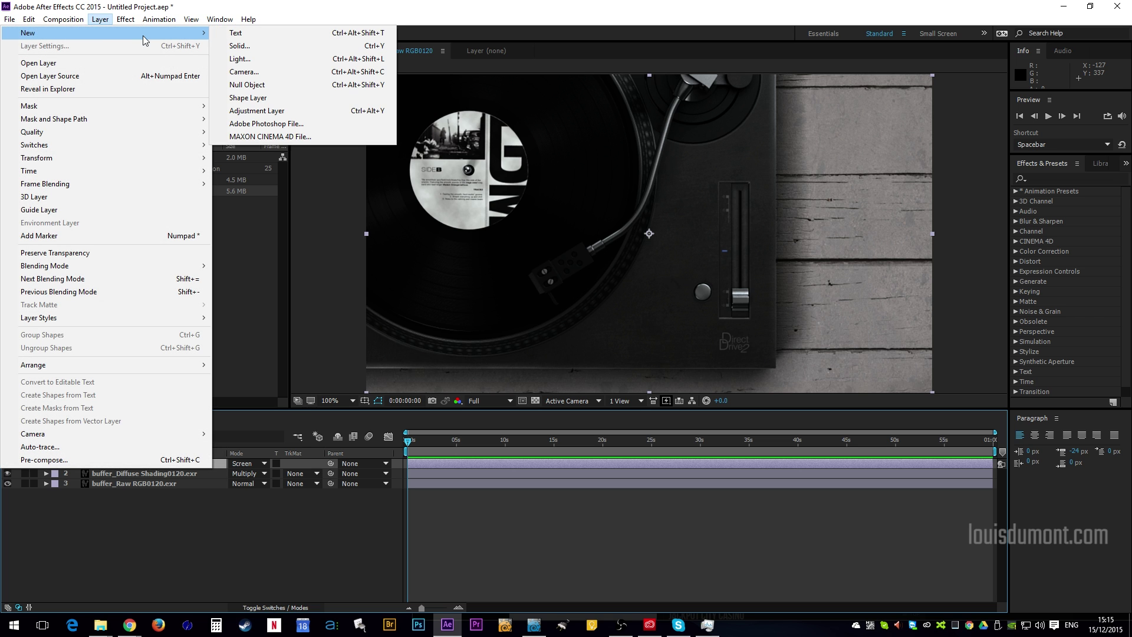
pyautogui.click(346, 109)
# Step: Apply the Levels effect to the adjustment layer and set its gamma to 2.2
pyautogui.click(1047, 177)
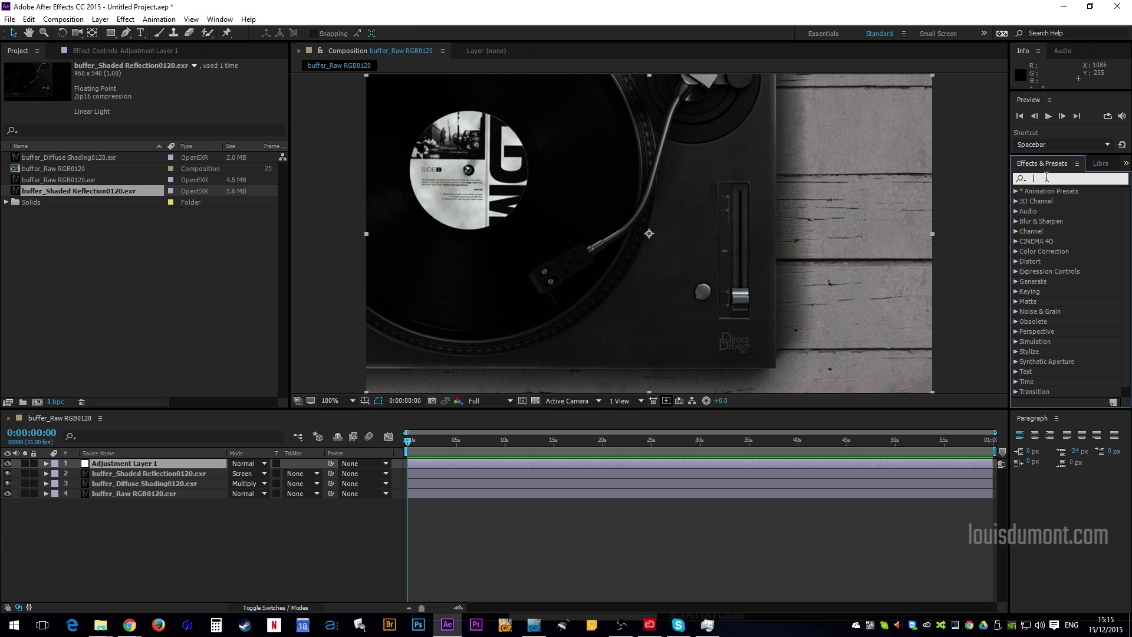
pyautogui.write('leve')
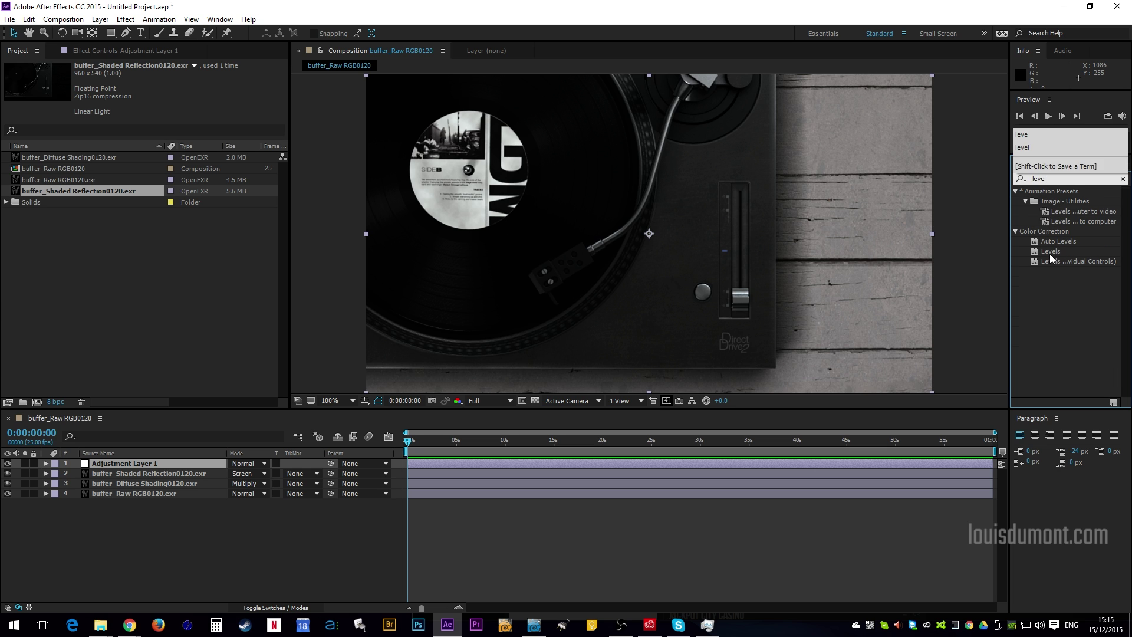
pyautogui.moveTo(1050, 252); pyautogui.dragTo(669, 464)
pyautogui.click(160, 188)
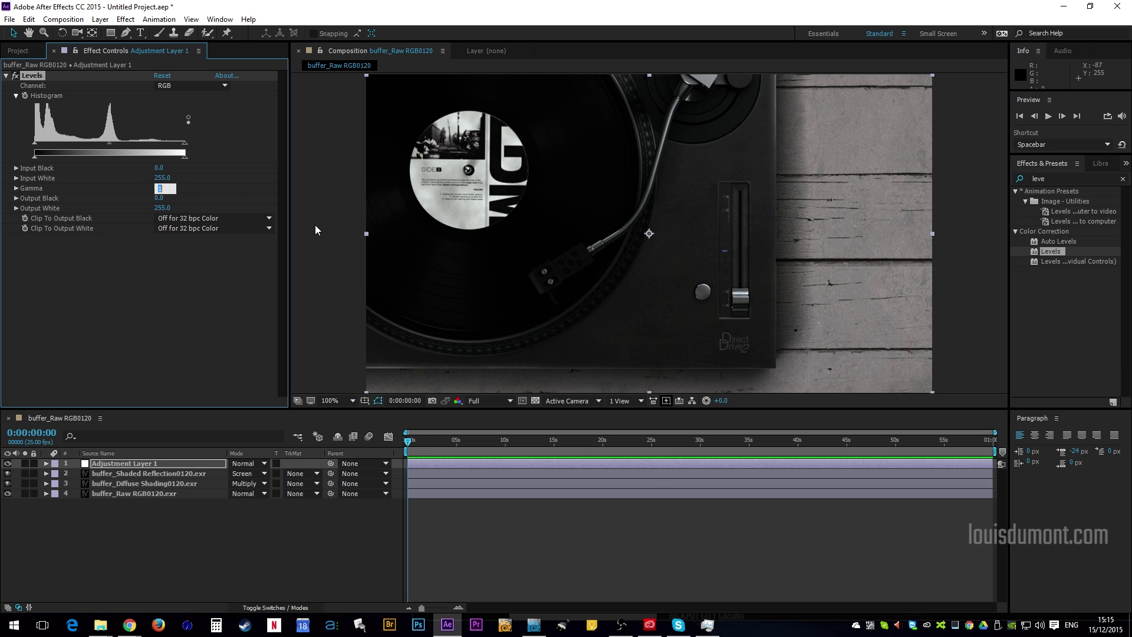
pyautogui.write('2.2')
pyautogui.press('Return')
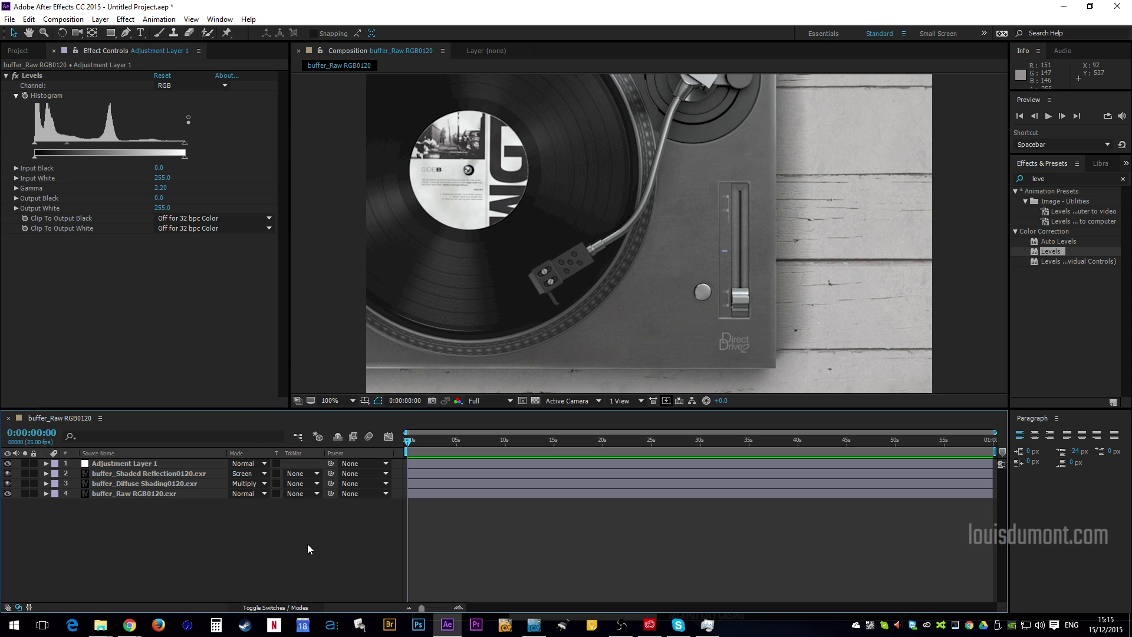
# Step: Set the project's color depth to 32 bits per channel (float)
pyautogui.click(18, 51)
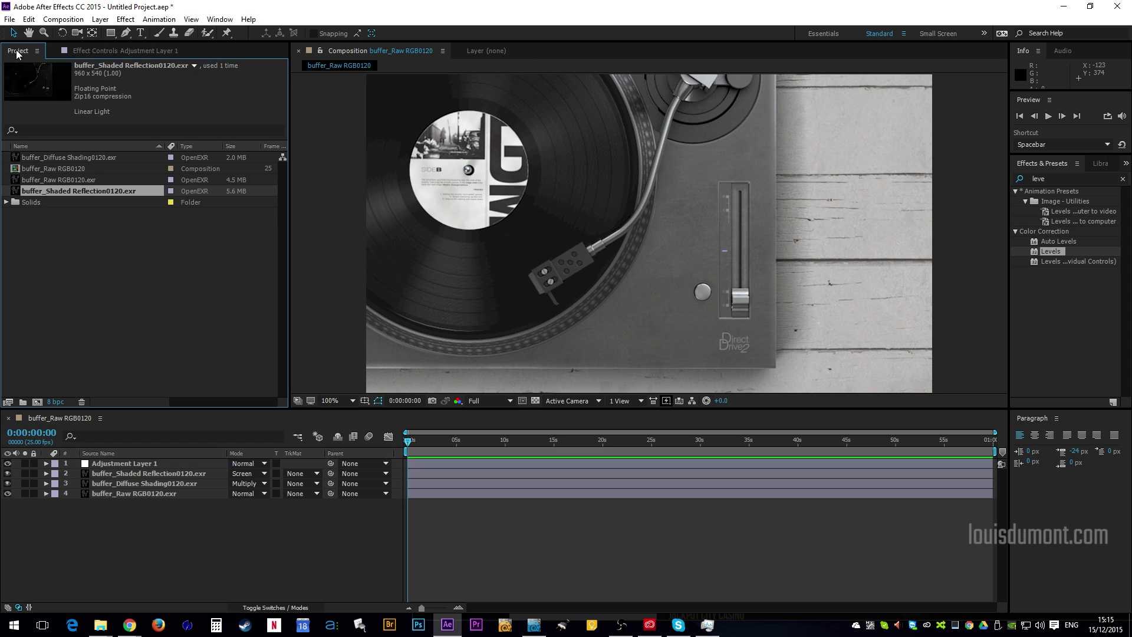
pyautogui.click(54, 403)
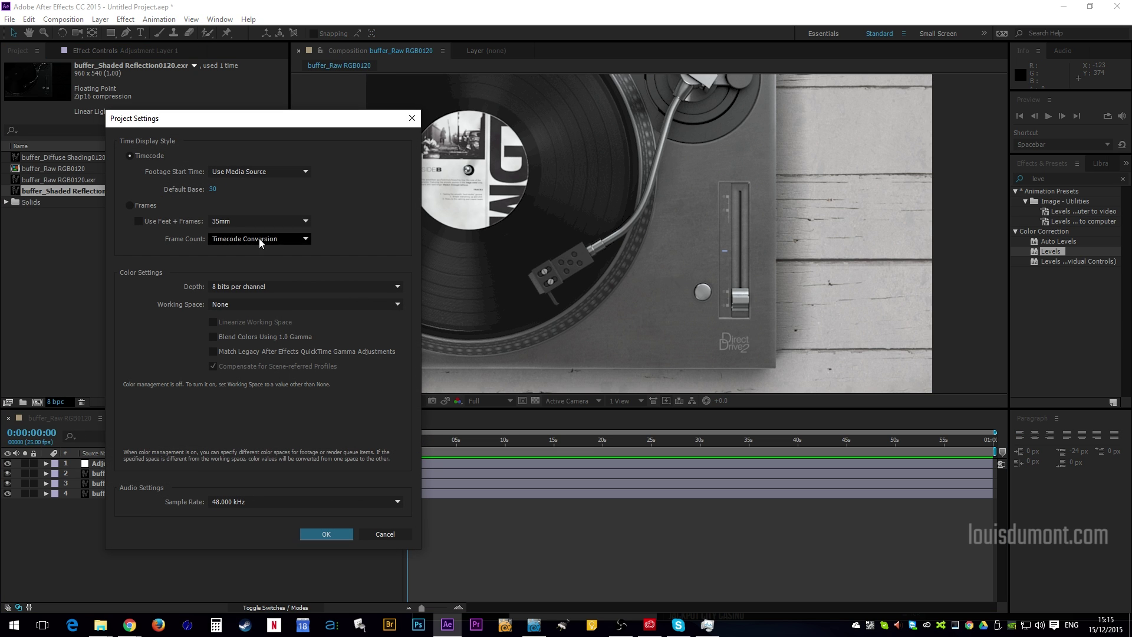
pyautogui.click(258, 287)
pyautogui.click(270, 328)
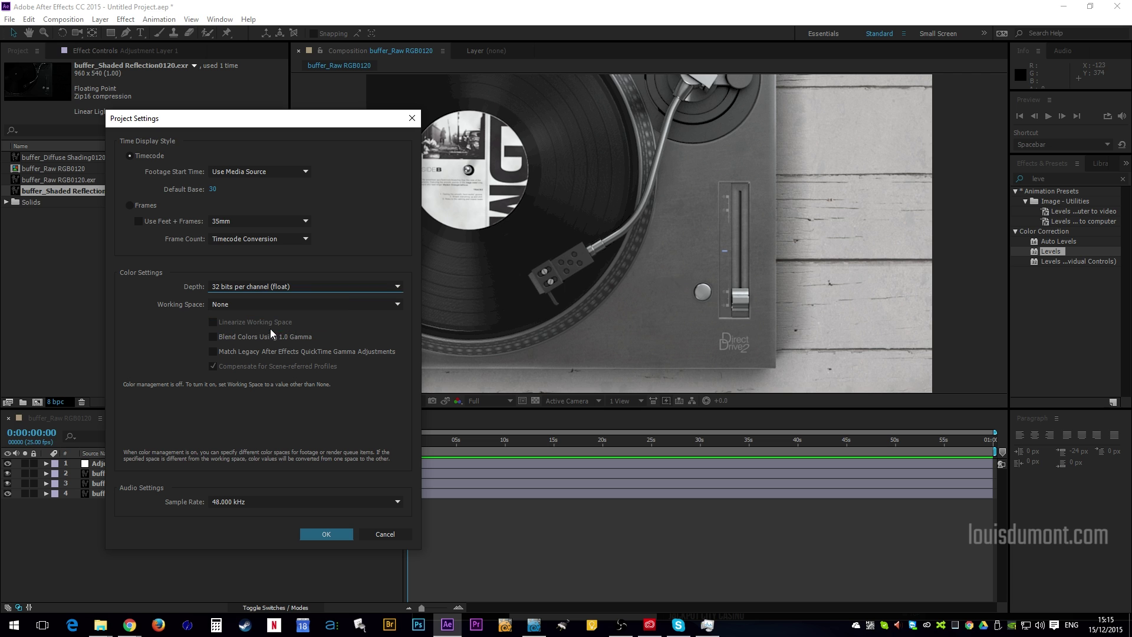
pyautogui.click(325, 534)
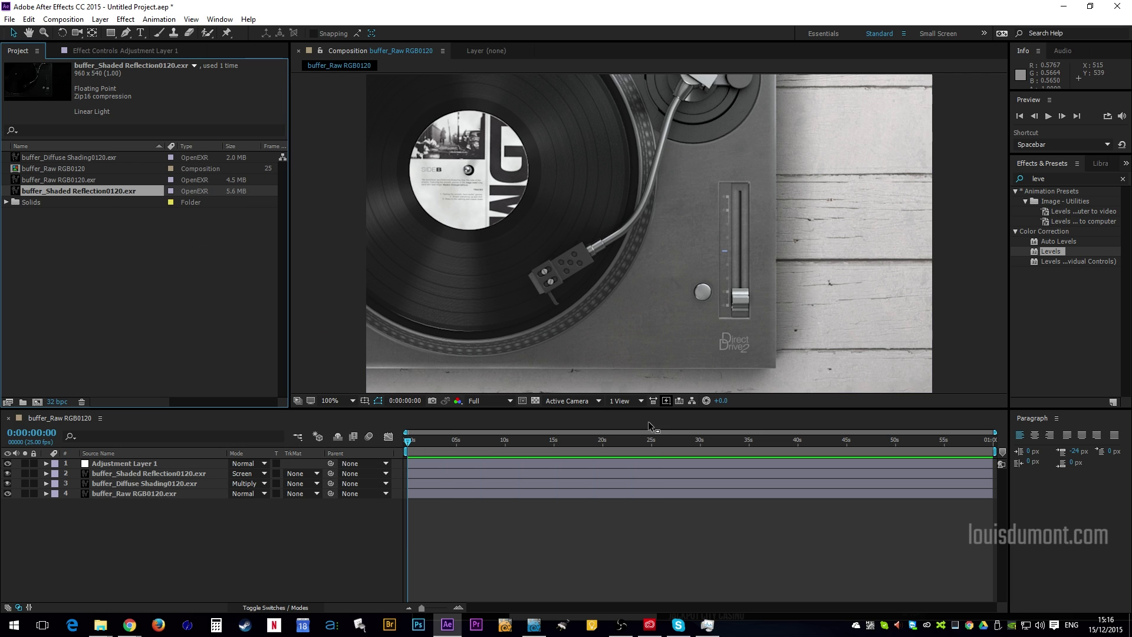
# Step: Reveal the Shaded Reflection layer's opacity and try out different values for it
pyautogui.click(148, 474)
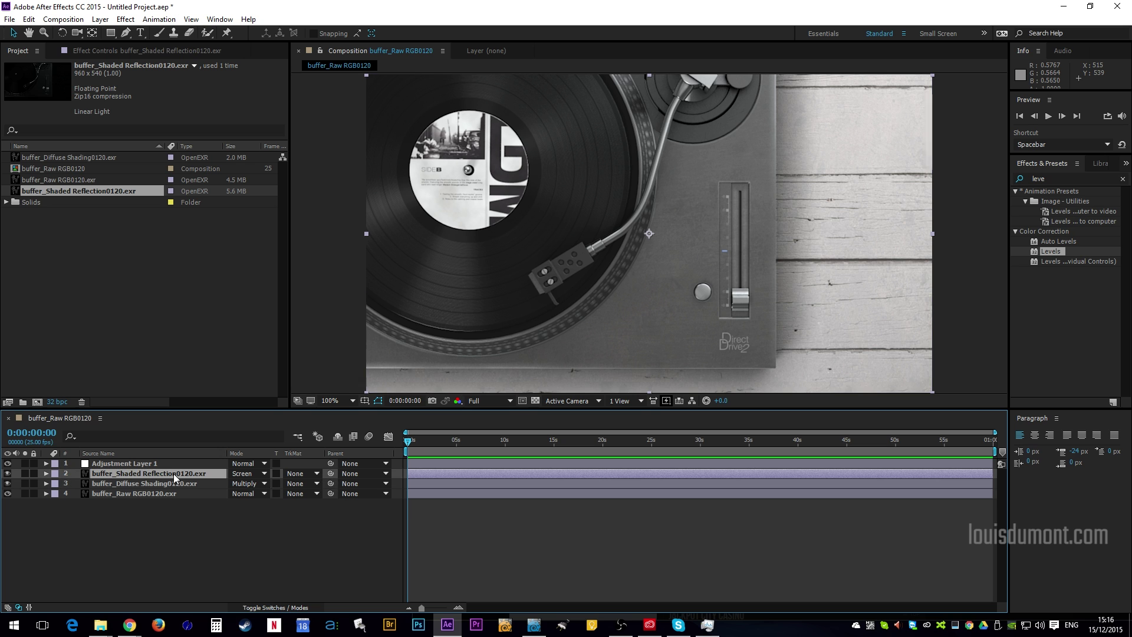
pyautogui.press('t')
pyautogui.moveTo(238, 483); pyautogui.dragTo(428, 544)
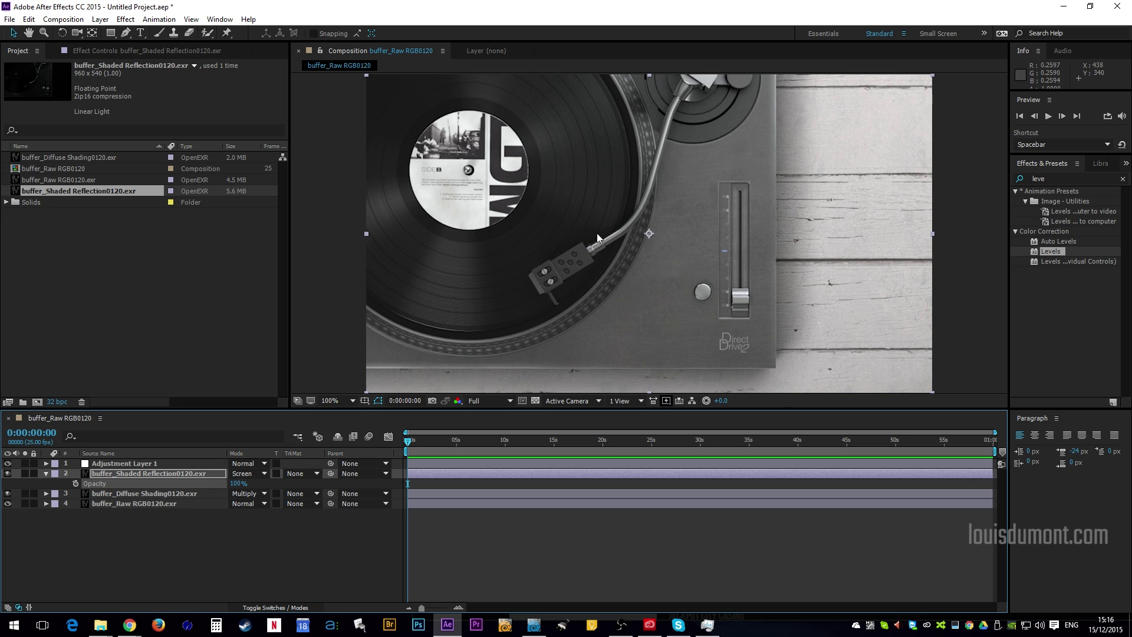
# Step: Reveal the Diffuse Shading layer's opacity, and collapse the opacity properties of both buffer layers
pyautogui.click(144, 494)
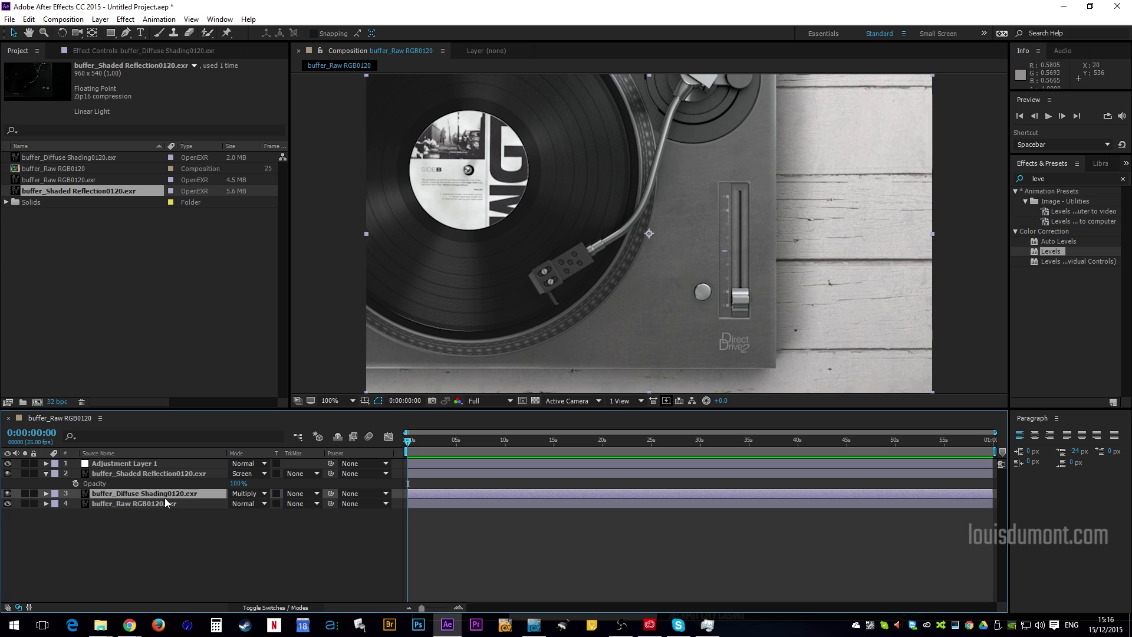
pyautogui.press('t')
pyautogui.click(174, 476)
pyautogui.press('t')
pyautogui.click(175, 485)
pyautogui.press('t')
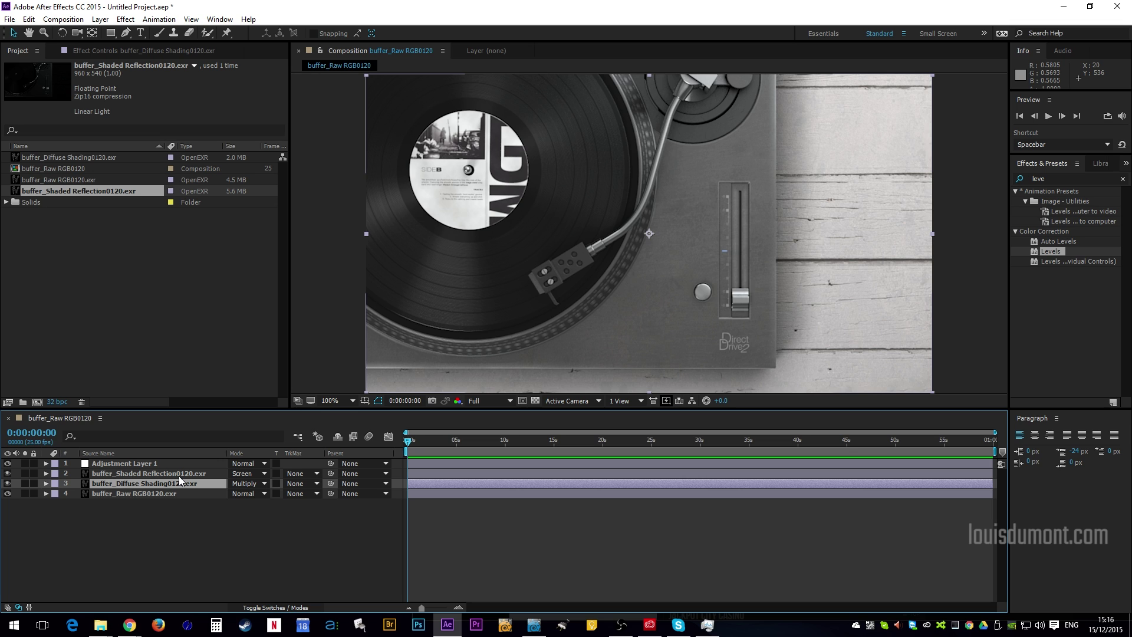
pyautogui.click(183, 475)
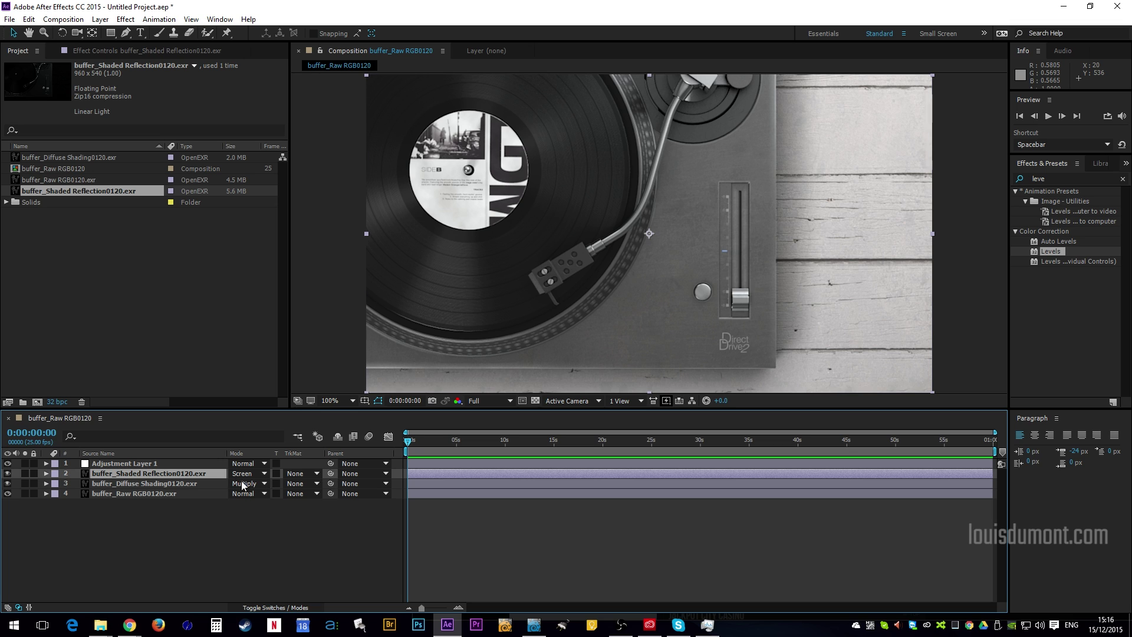